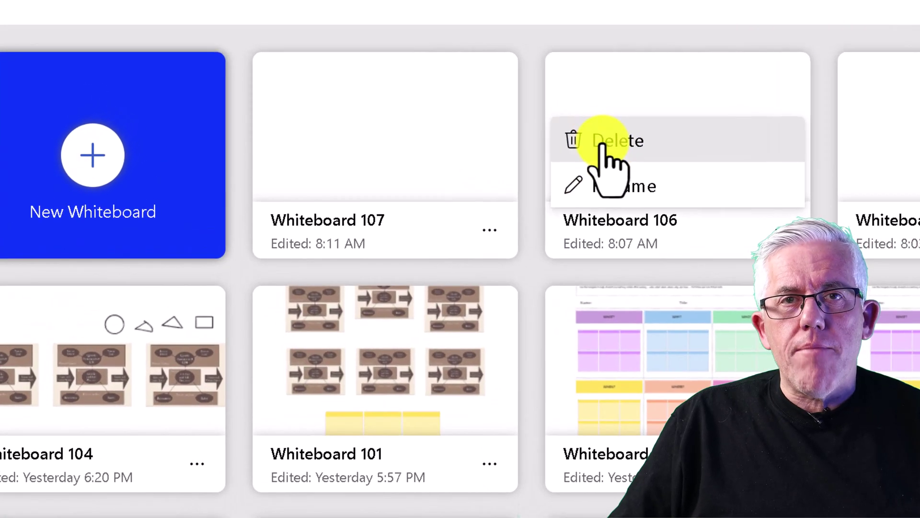
# Step: Delete Whiteboard 106 from the list of boards
pyautogui.click(424, 98)
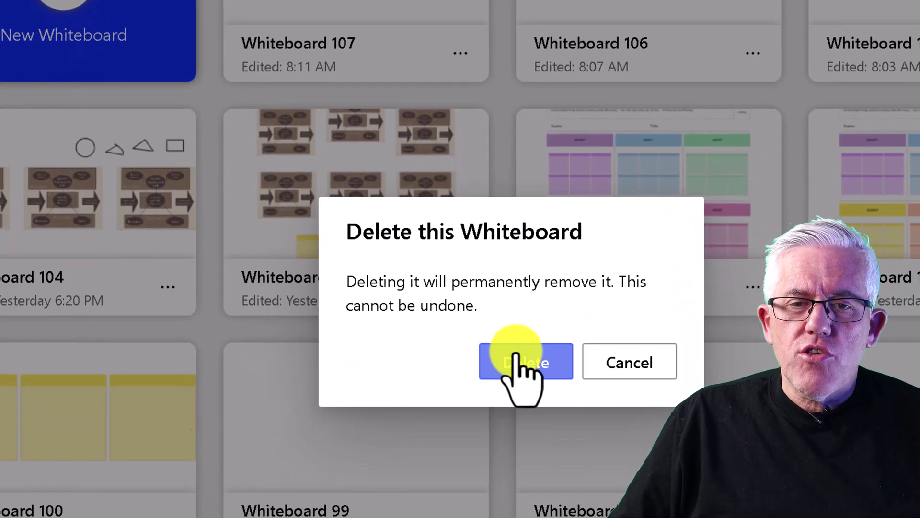
pyautogui.click(527, 406)
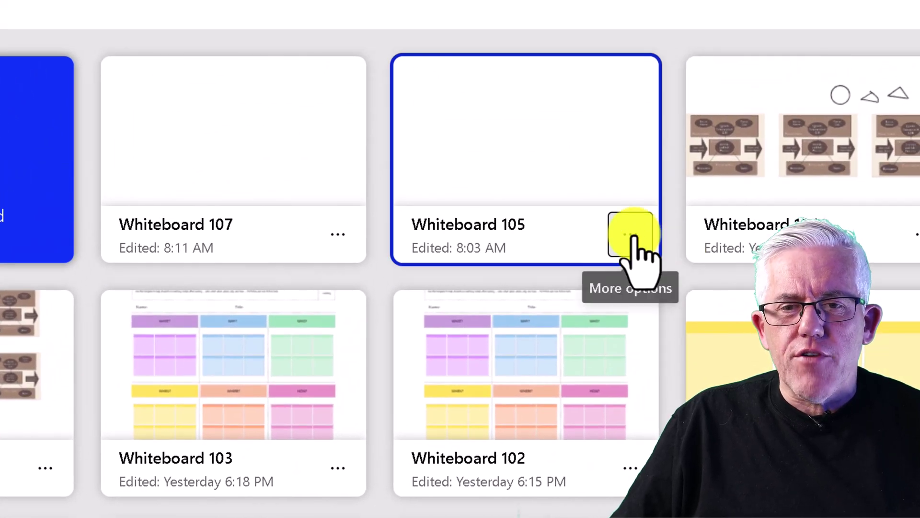
# Step: Rename Whiteboard 105 as My Cool Whiteboard
pyautogui.click(633, 235)
pyautogui.click(453, 190)
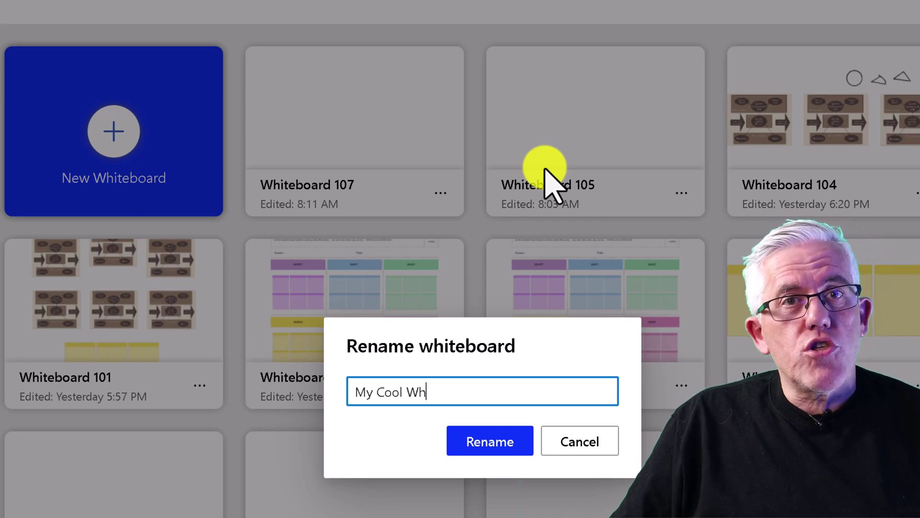
pyautogui.press('Return')
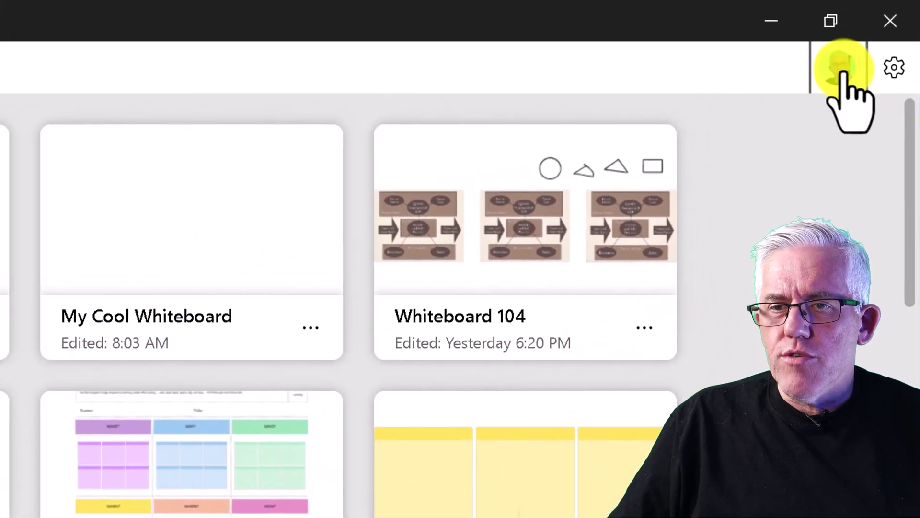
# Step: Show the details of the signed-in account
pyautogui.click(842, 72)
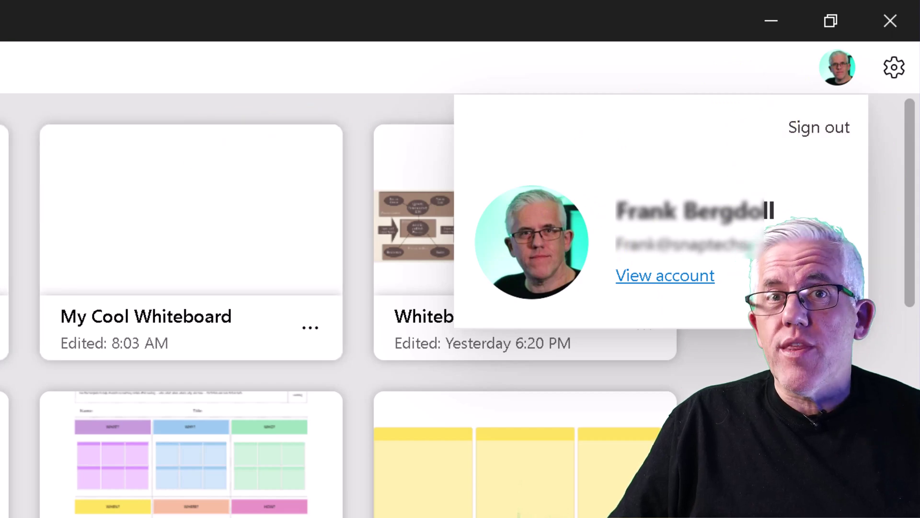
# Step: Create a new whiteboard and place the Lesson plan template from the Learning category on it
pyautogui.click(21, 139)
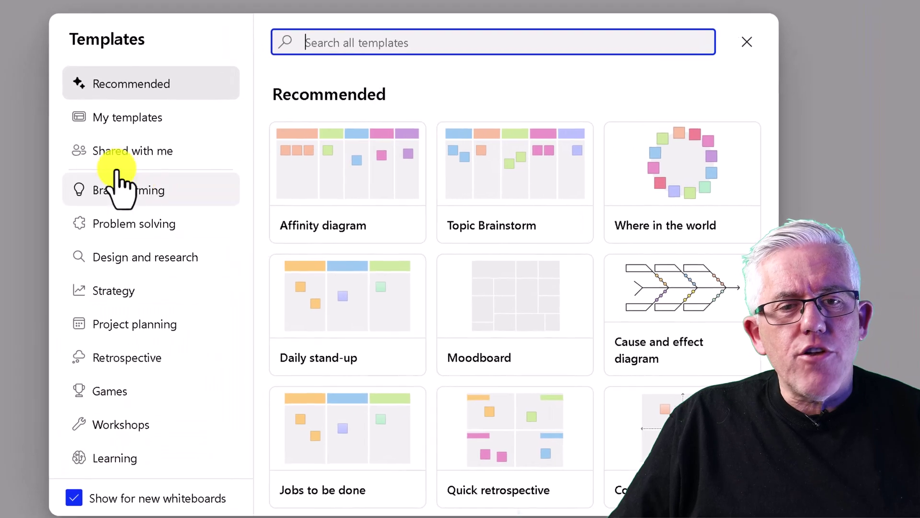
pyautogui.click(111, 461)
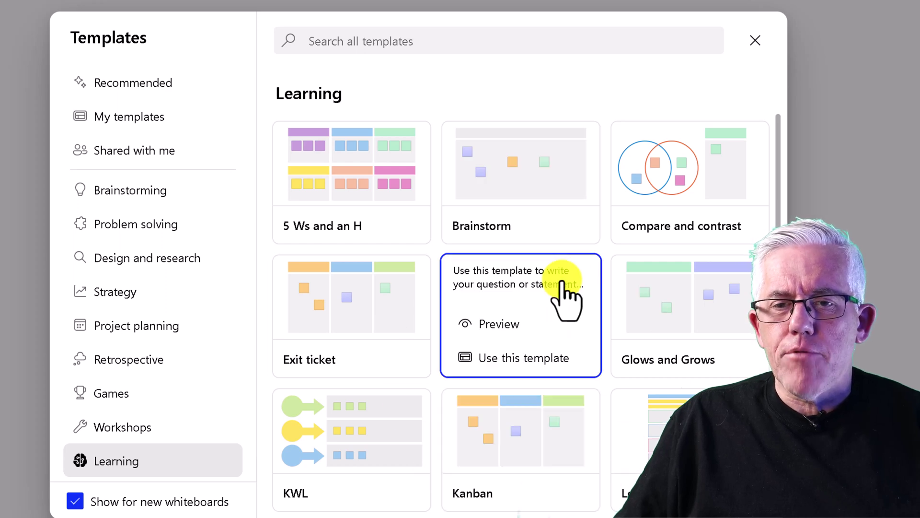
pyautogui.scroll(-2, 568, 294)
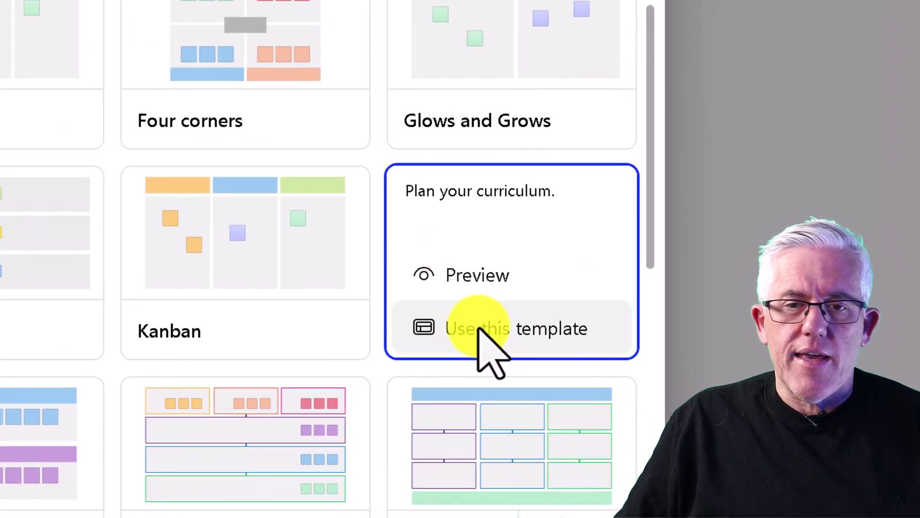
pyautogui.click(560, 372)
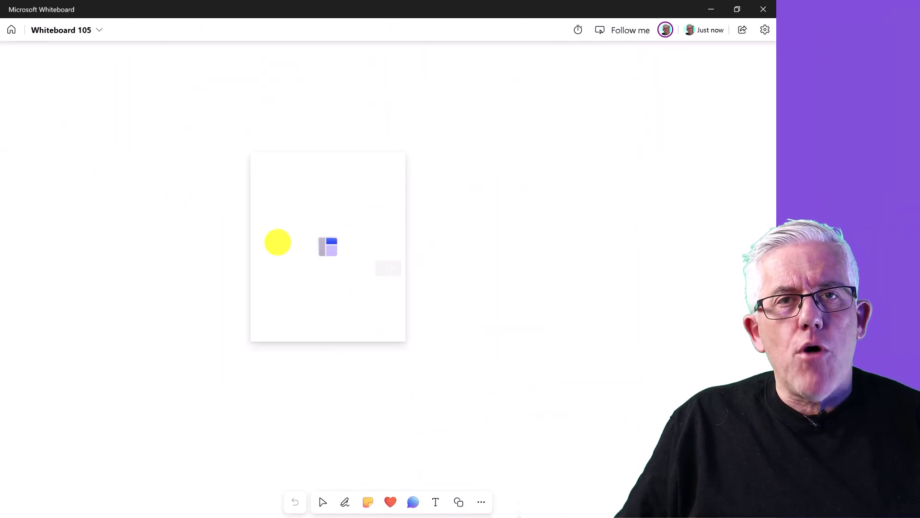
pyautogui.click(165, 229)
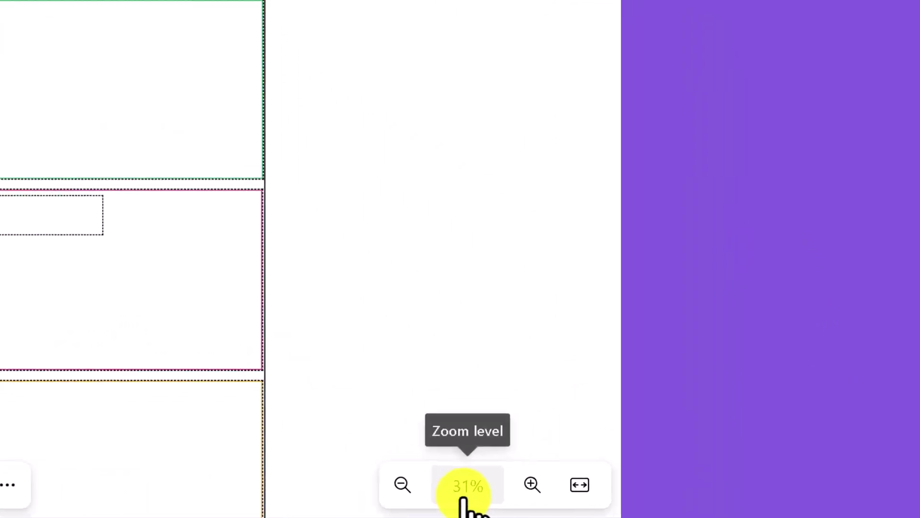
# Step: View the board at 100% zoom and fit the whole lesson plan to the screen again
pyautogui.click(411, 499)
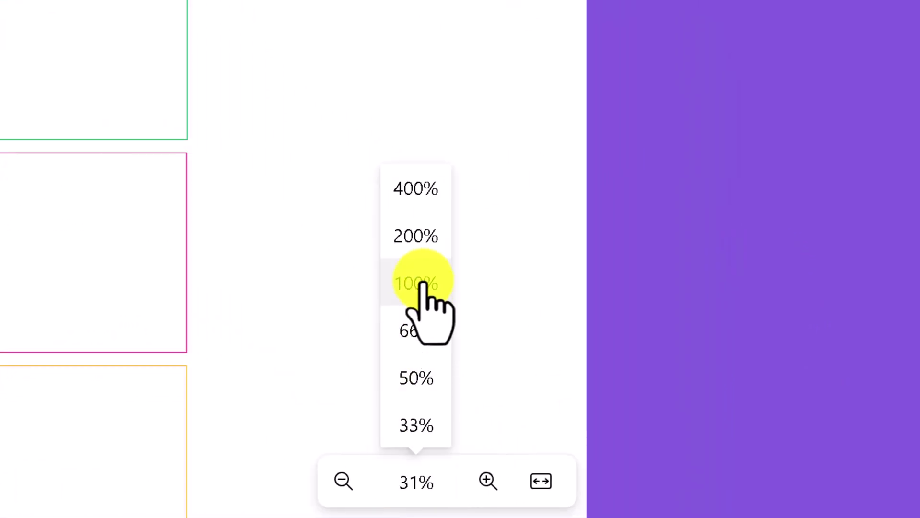
pyautogui.click(424, 284)
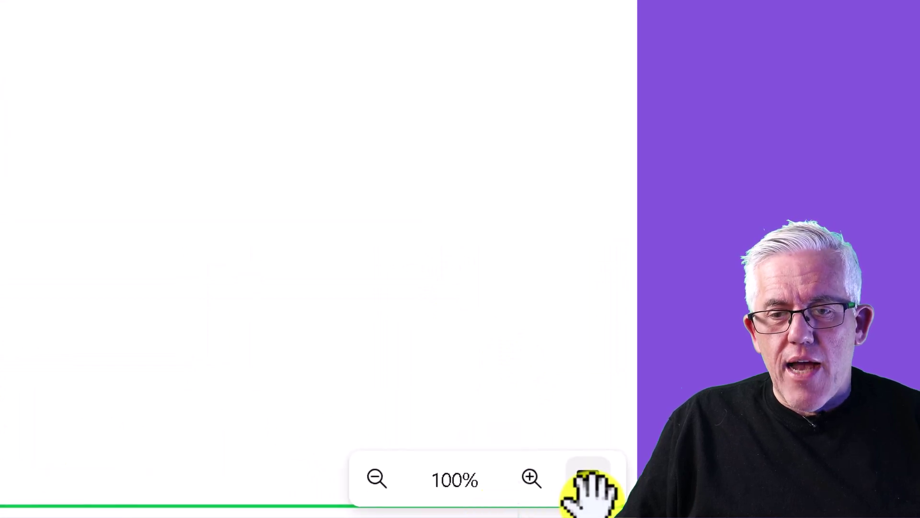
pyautogui.click(588, 474)
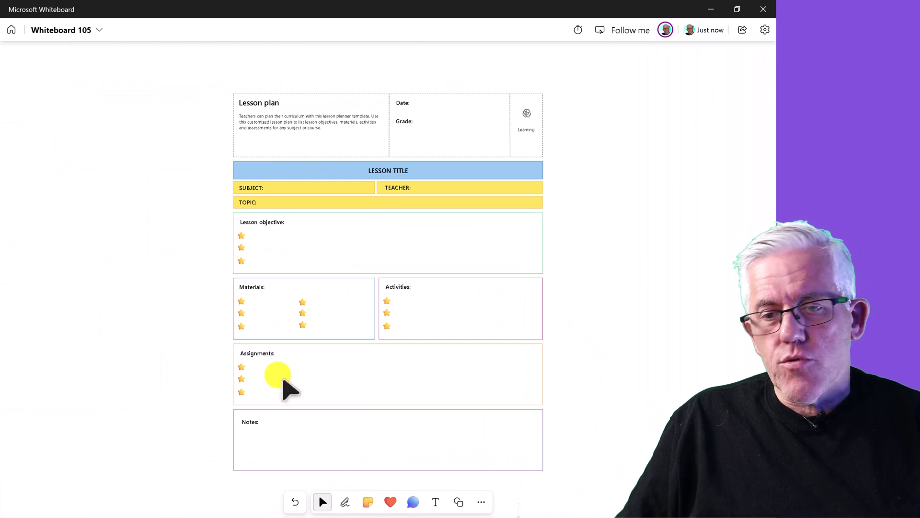
# Step: Insert the personal Process mapping template into the empty area beside the lesson plan
pyautogui.moveTo(600, 288); pyautogui.dragTo(406, 286)
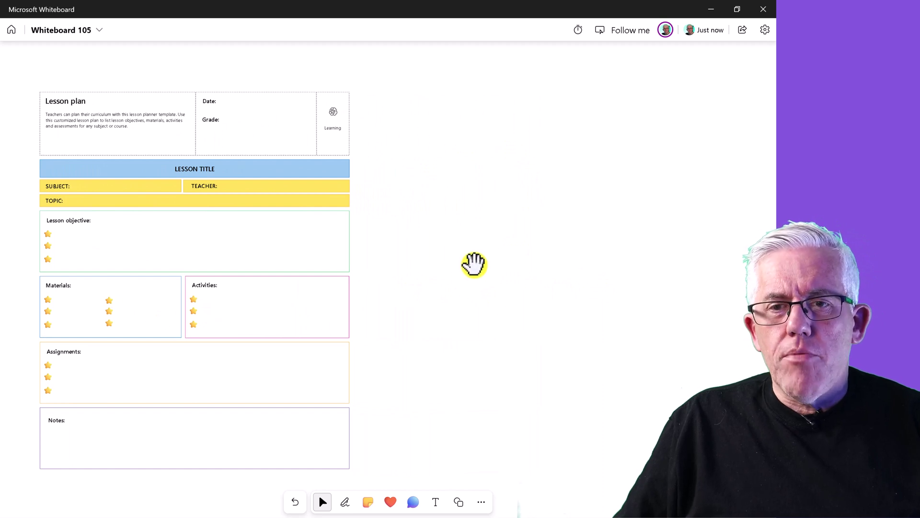
pyautogui.click(481, 502)
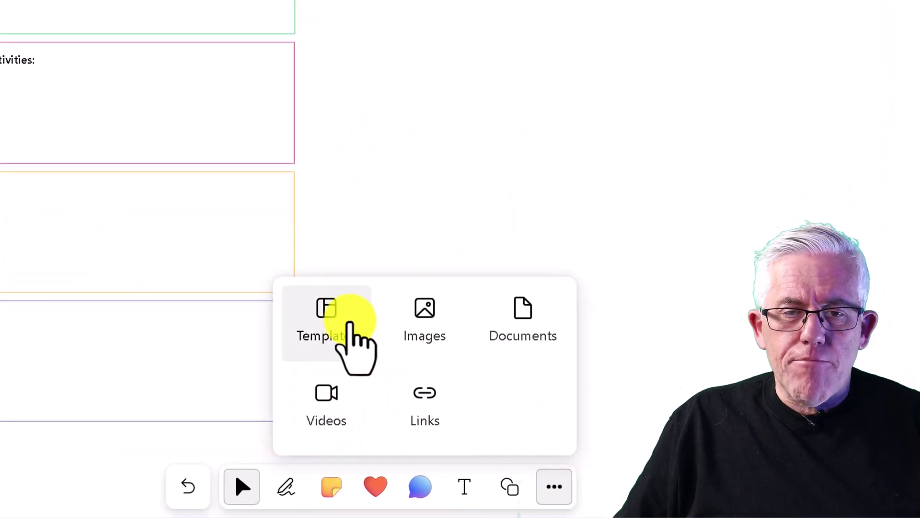
pyautogui.click(331, 319)
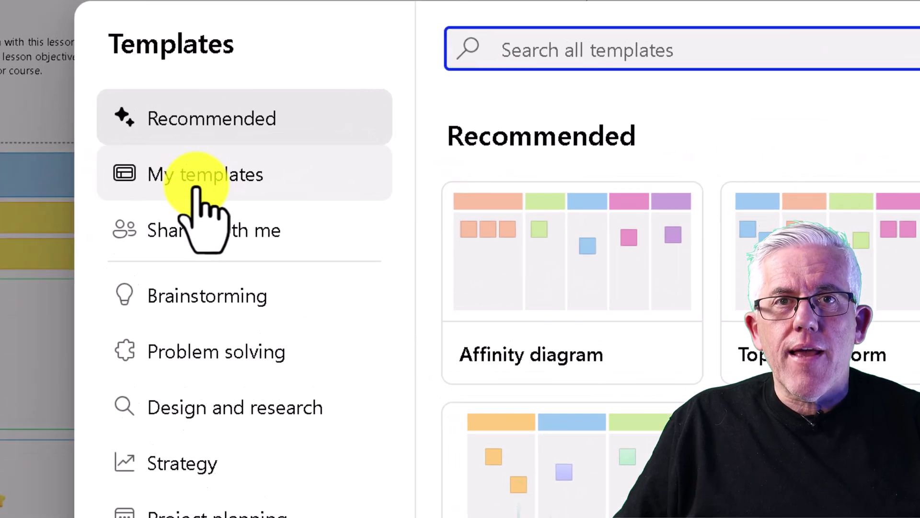
pyautogui.click(249, 115)
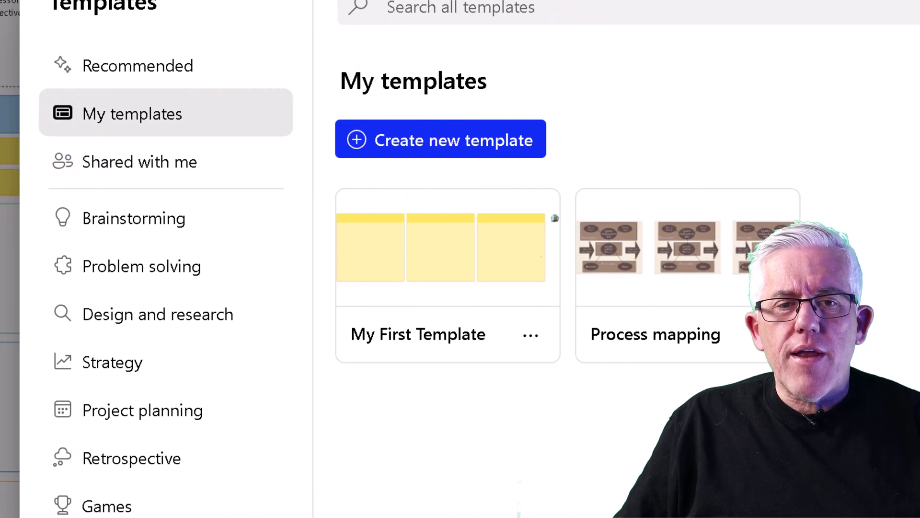
pyautogui.moveTo(659, 258)
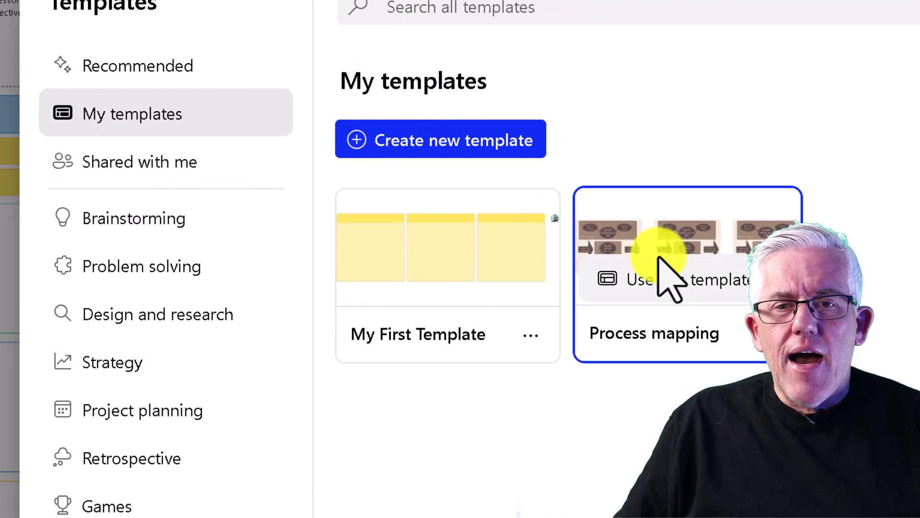
pyautogui.click(649, 267)
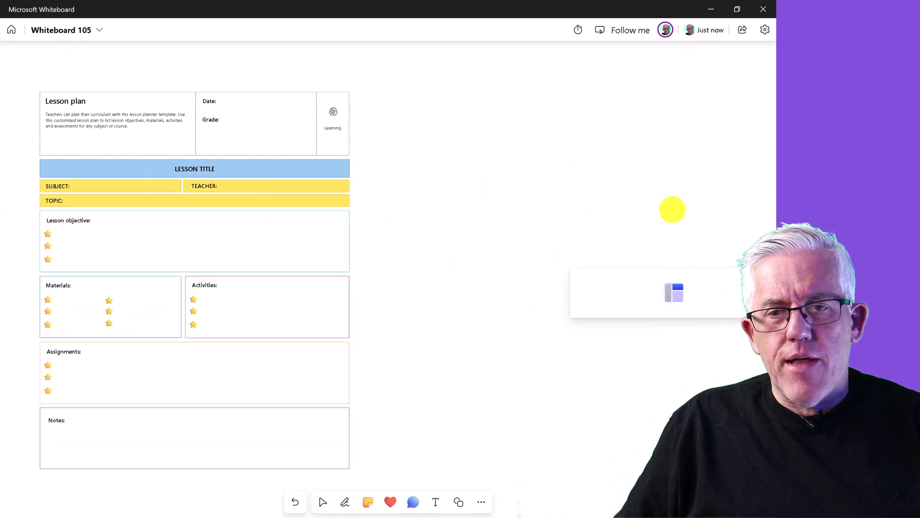
pyautogui.click(501, 144)
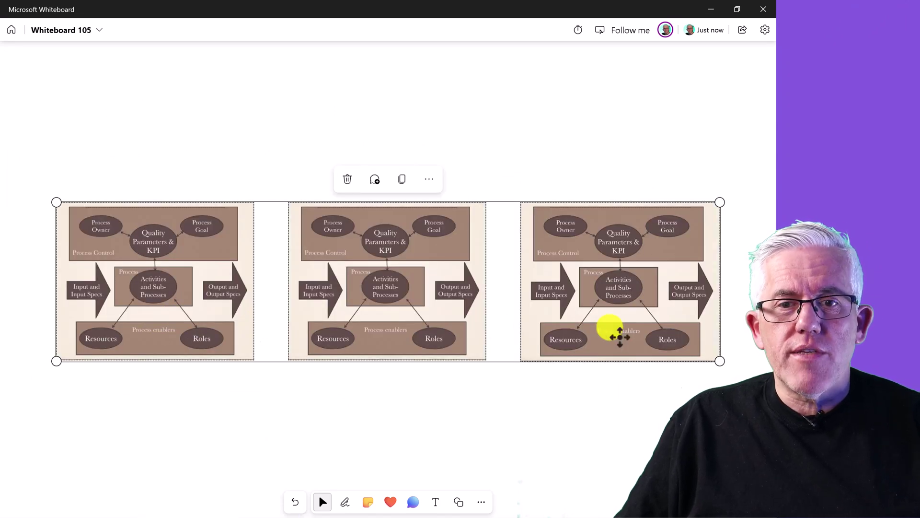
# Step: Examine the middle process diagram at closer and wider zoom levels
pyautogui.scroll(5, 459, 340)
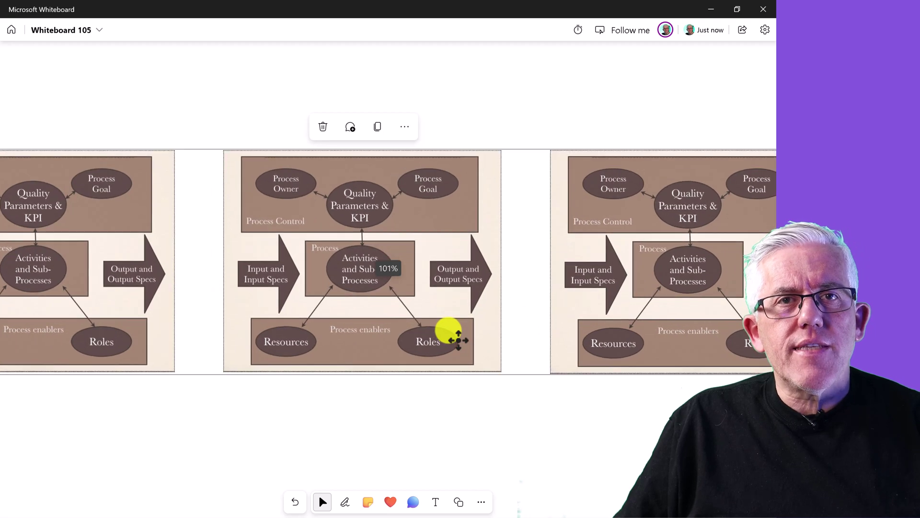
pyautogui.scroll(-3, 443, 304)
pyautogui.scroll(4, 449, 305)
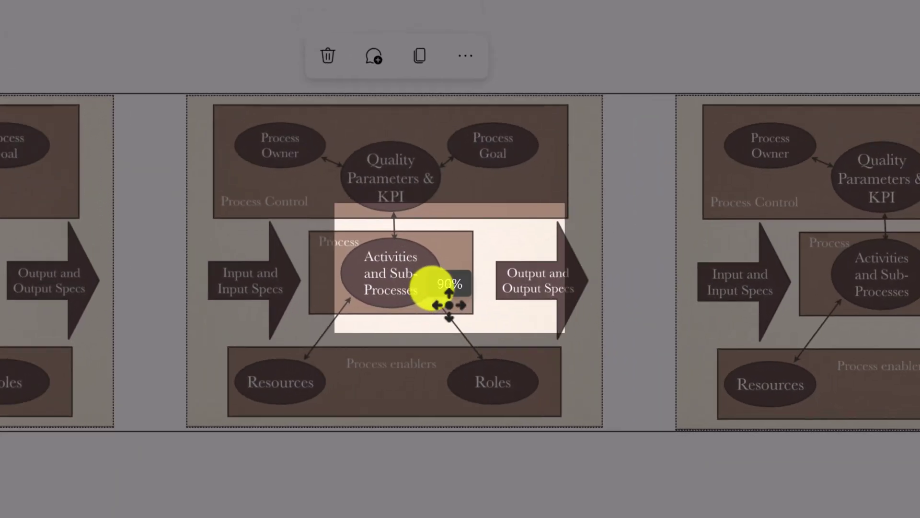
pyautogui.scroll(2, 449, 305)
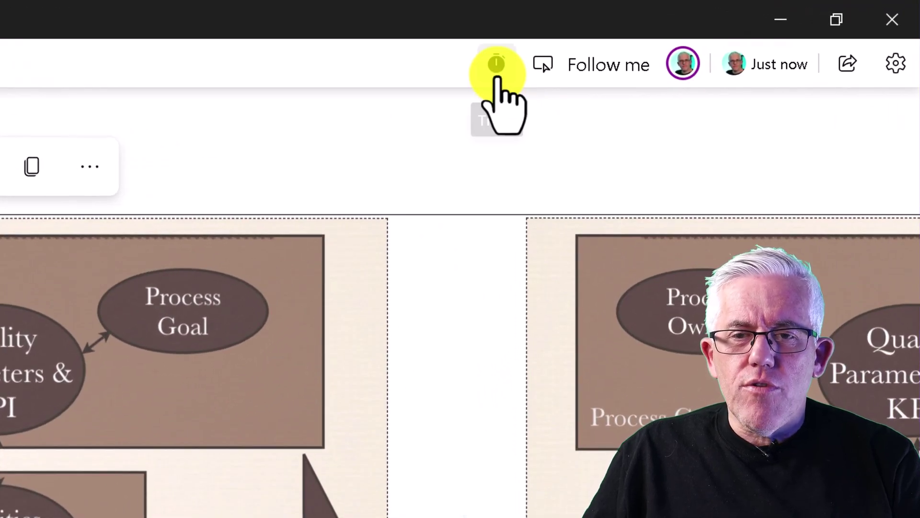
# Step: Set the whiteboard's timer to 7 minutes and start the countdown
pyautogui.click(496, 64)
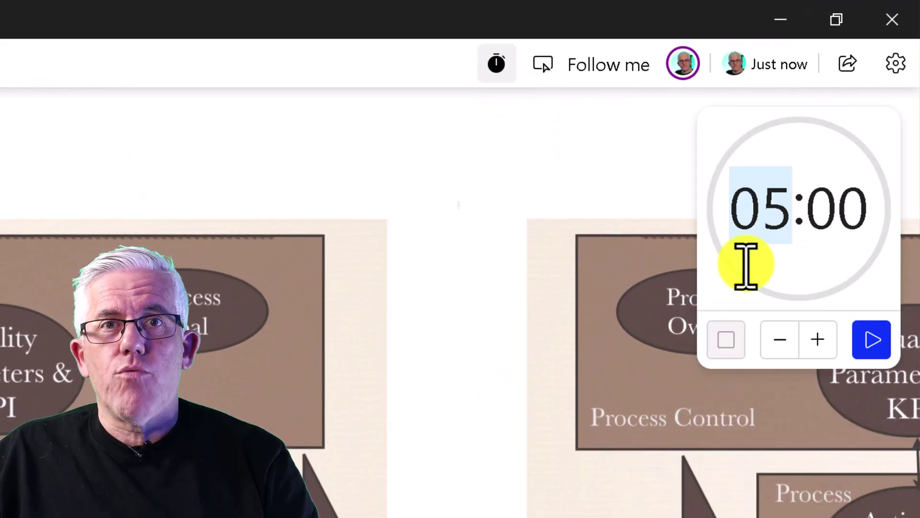
pyautogui.click(821, 340)
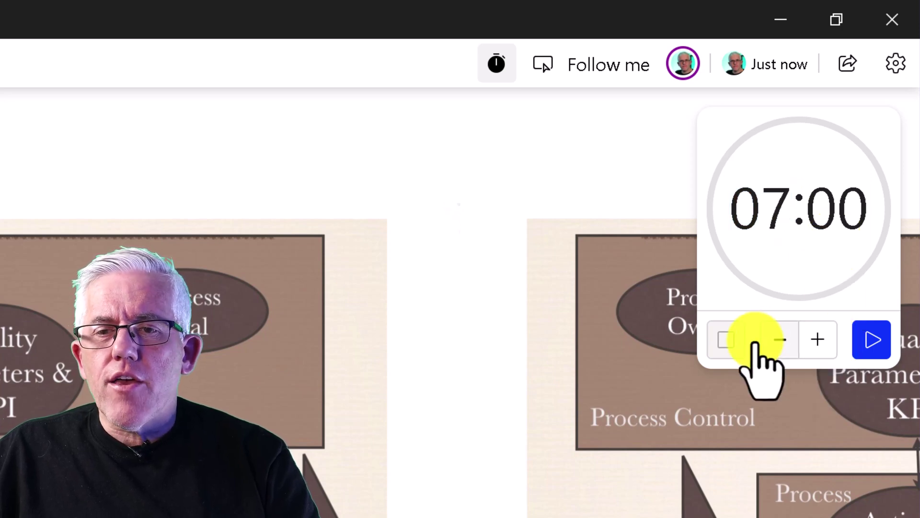
pyautogui.click(871, 340)
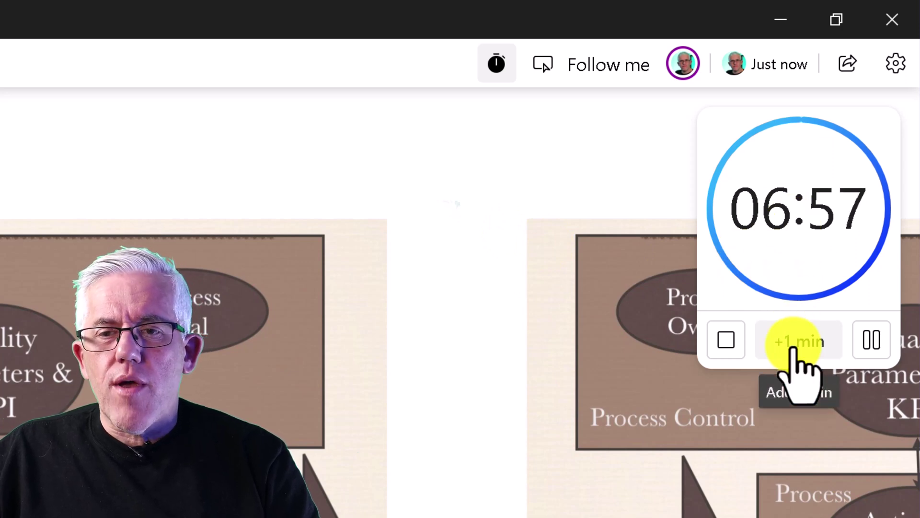
# Step: Pause and resume the countdown, and stop and close the timer
pyautogui.click(870, 341)
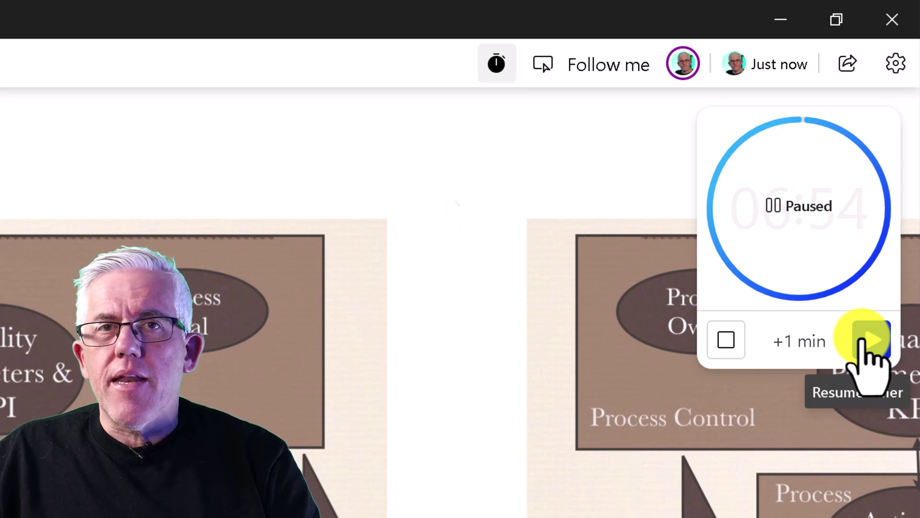
pyautogui.click(870, 340)
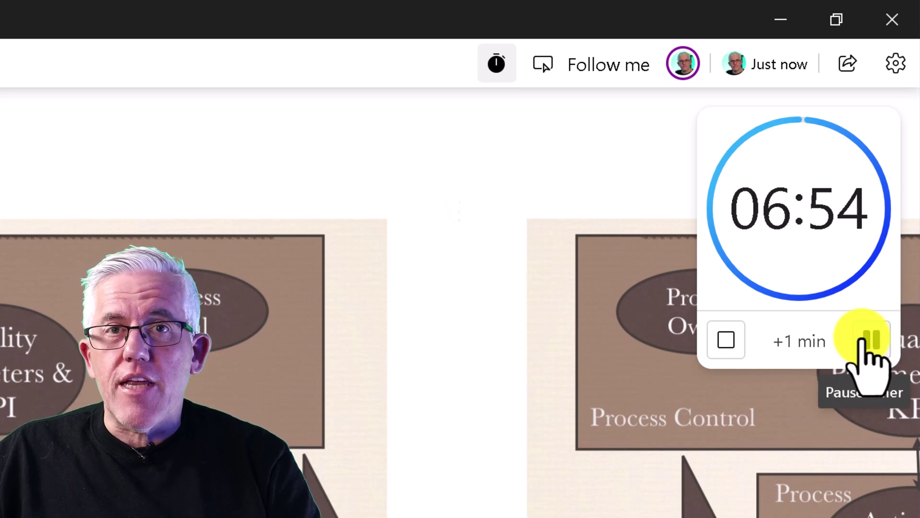
pyautogui.click(732, 338)
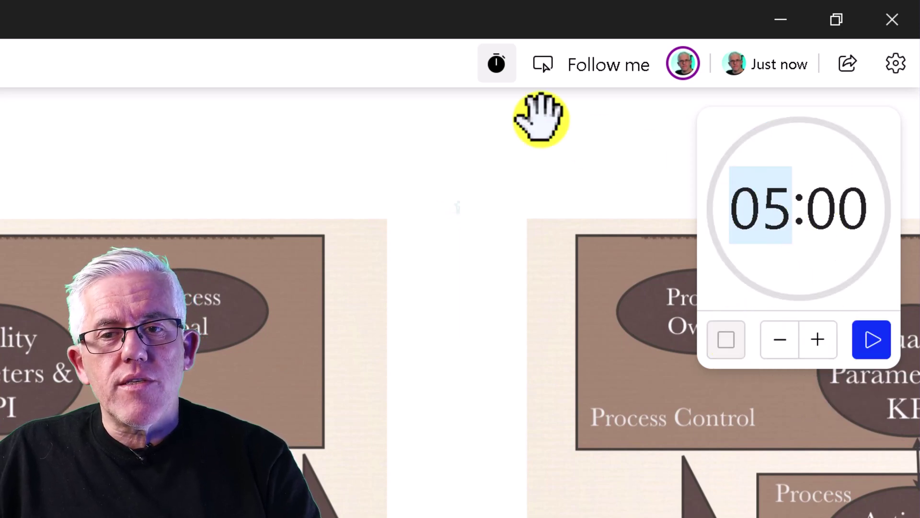
pyautogui.click(501, 84)
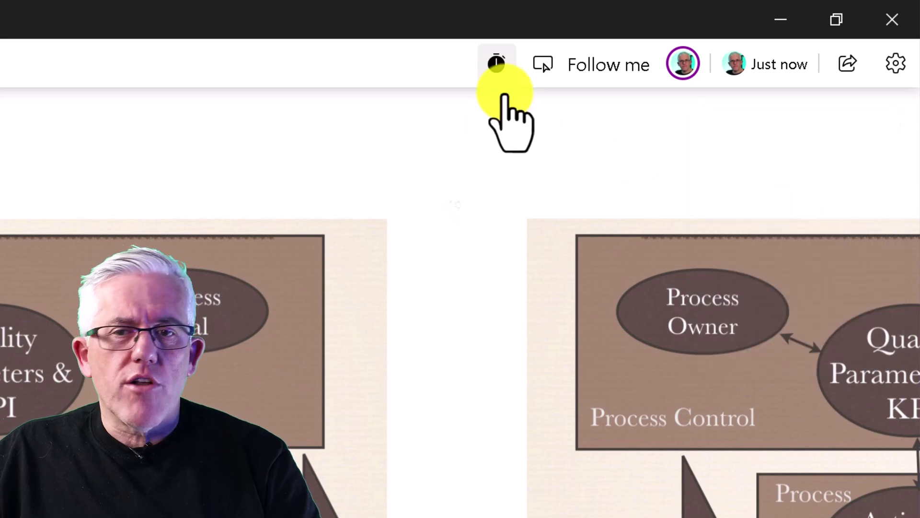
# Step: Start a Follow me session so that participants follow the current view
pyautogui.moveTo(517, 143); pyautogui.dragTo(81, 271)
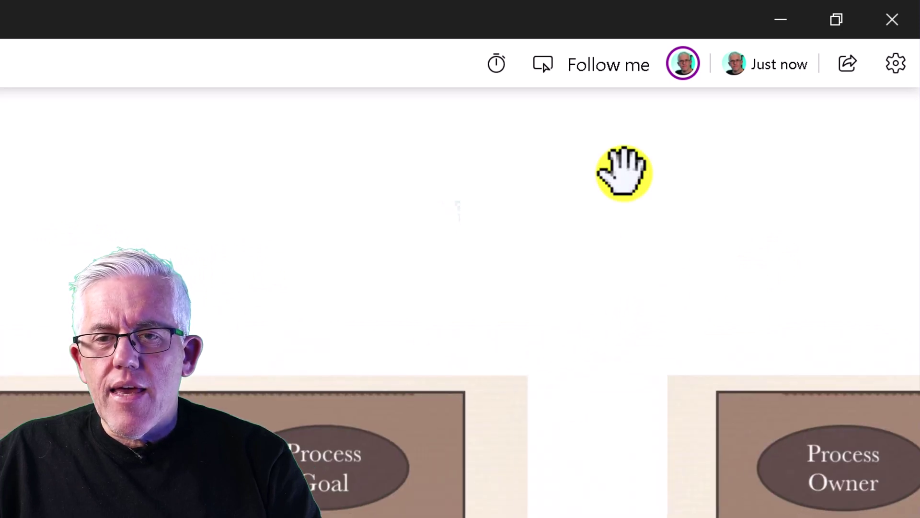
pyautogui.click(599, 75)
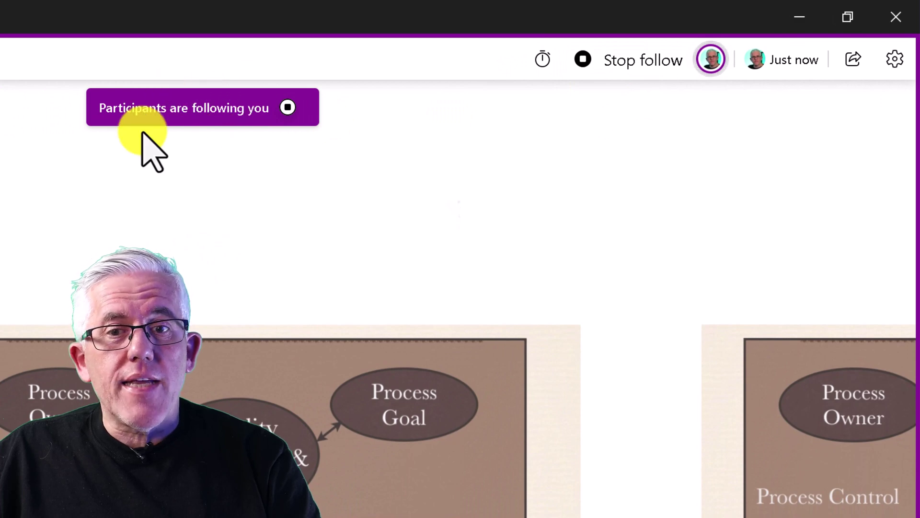
# Step: Move the first process diagram so it overlaps the second, and bring the lesson plan back into view
pyautogui.moveTo(63, 272); pyautogui.dragTo(919, 396)
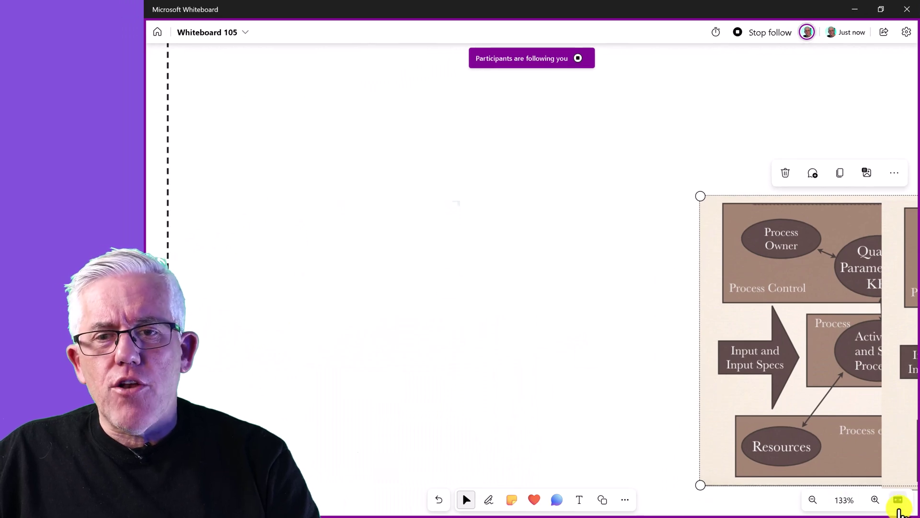
pyautogui.click(898, 501)
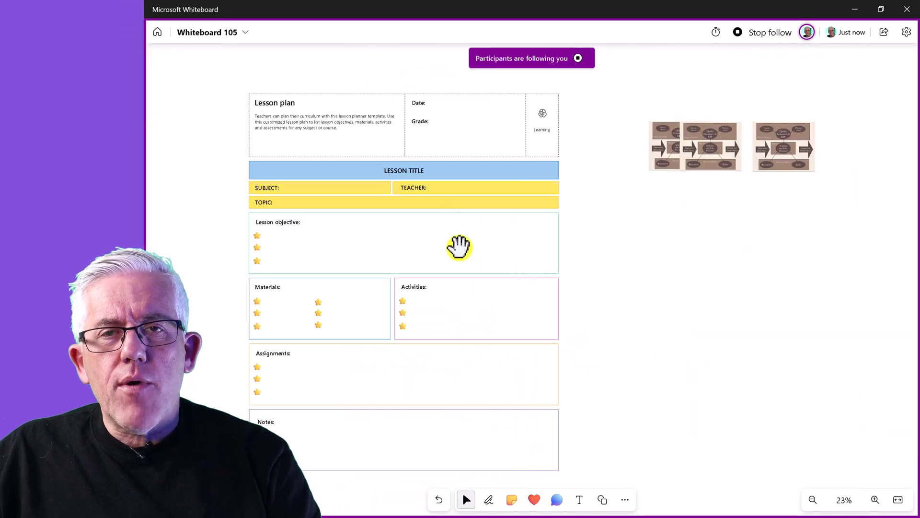
pyautogui.moveTo(631, 339); pyautogui.dragTo(811, 392)
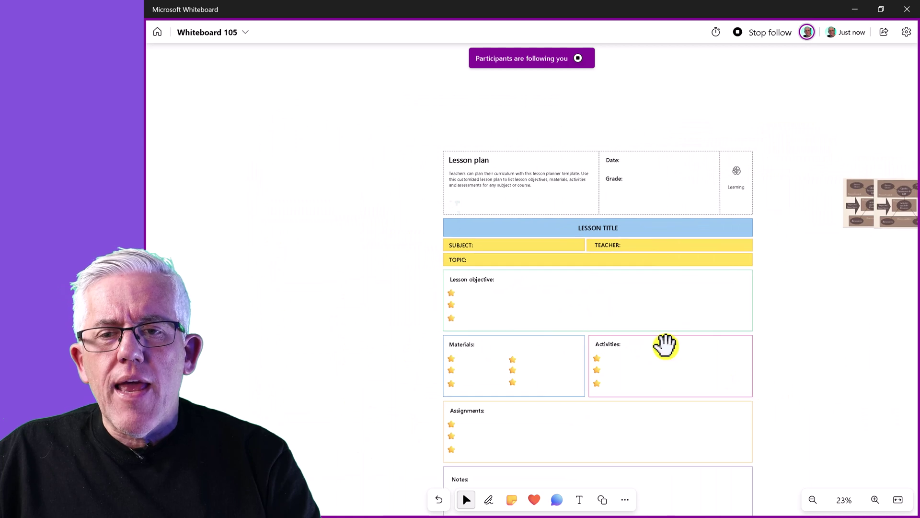
# Step: End the Follow me session and view the list of people on the whiteboard
pyautogui.scroll(4, 594, 266)
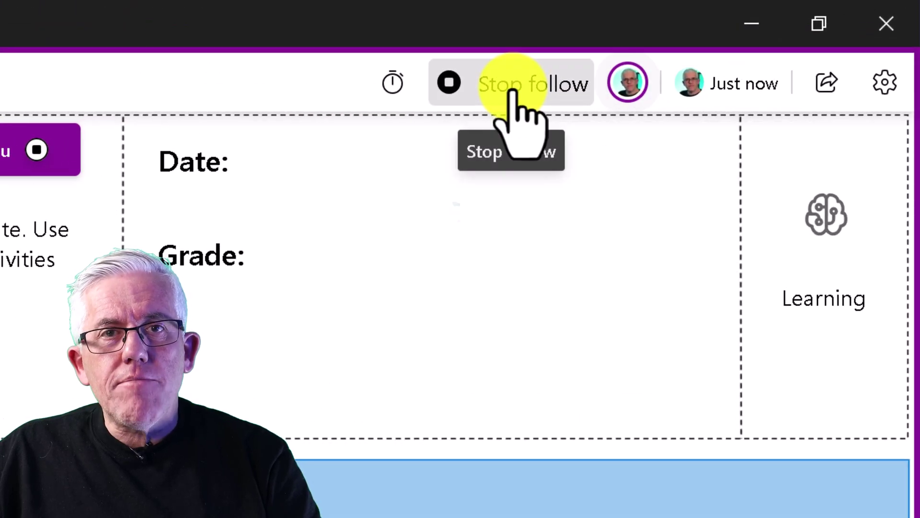
pyautogui.click(757, 35)
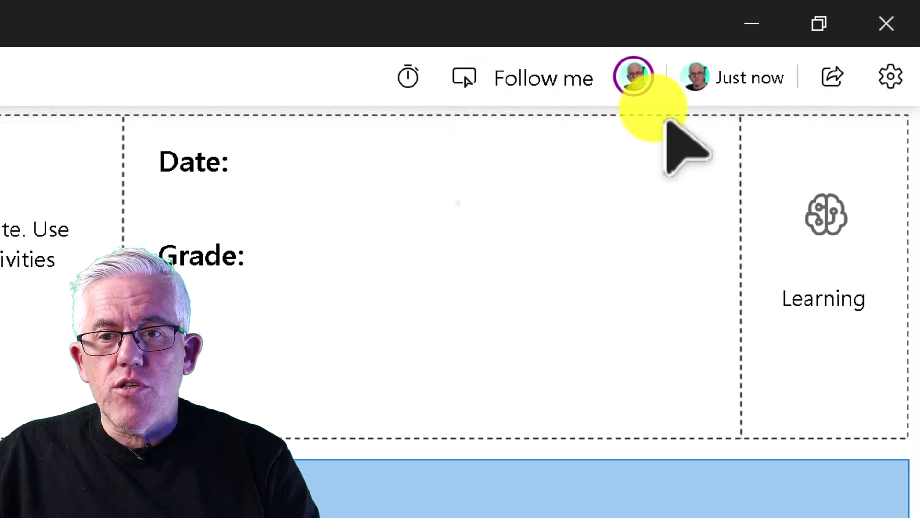
pyautogui.click(629, 94)
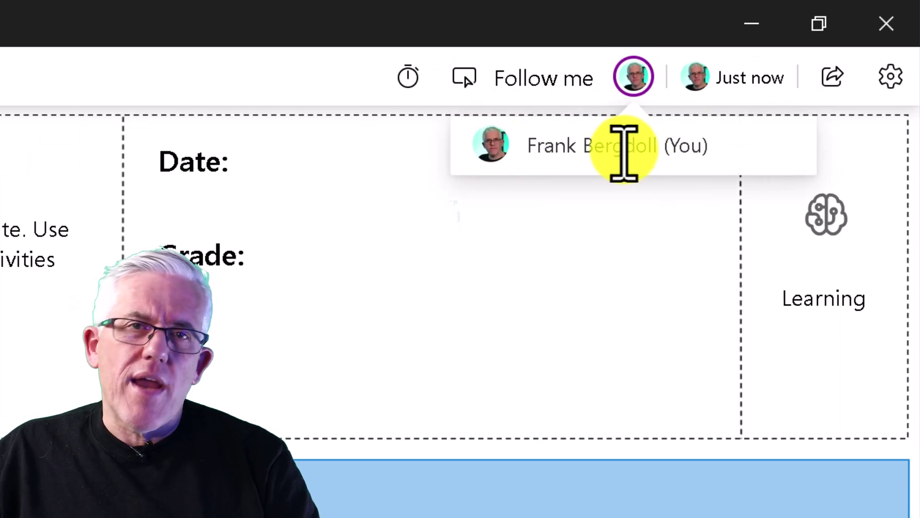
pyautogui.moveTo(726, 93)
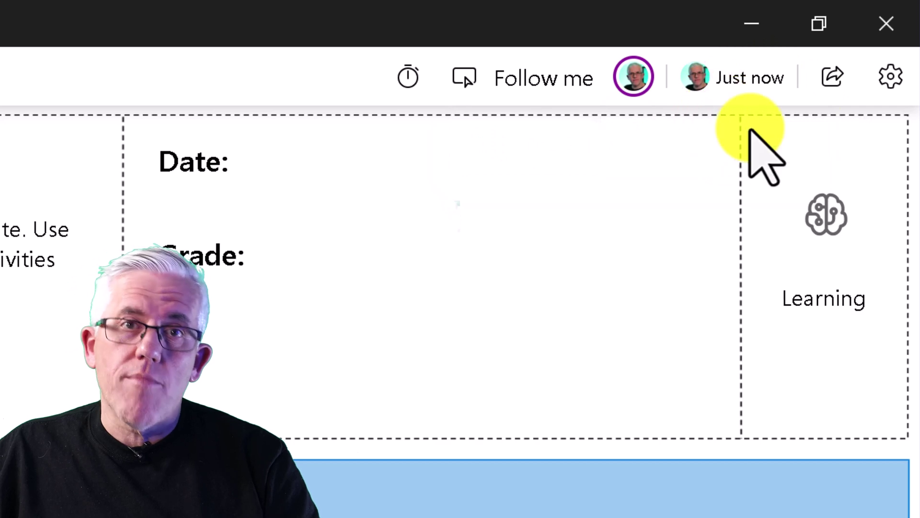
# Step: Examine the whiteboard's sharing options, including edit and view permissions and who the link can be shared with, and close the share dialog
pyautogui.click(832, 77)
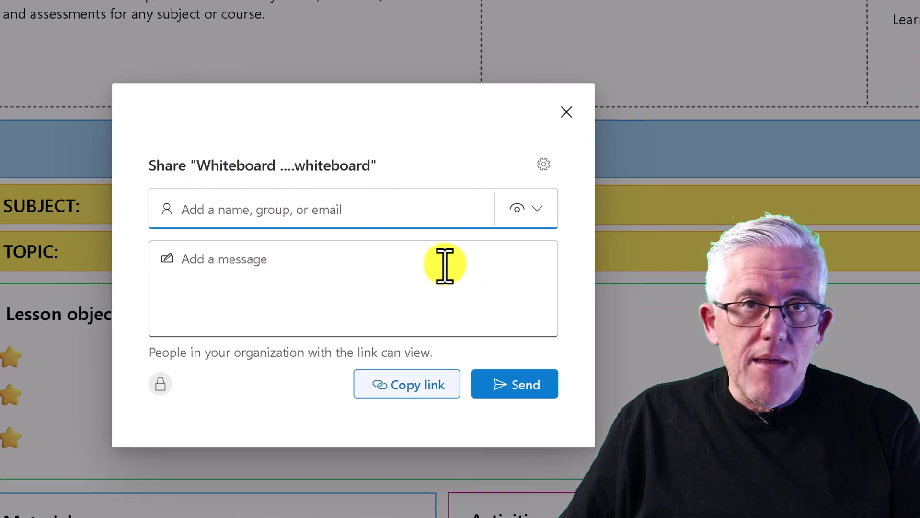
pyautogui.click(540, 209)
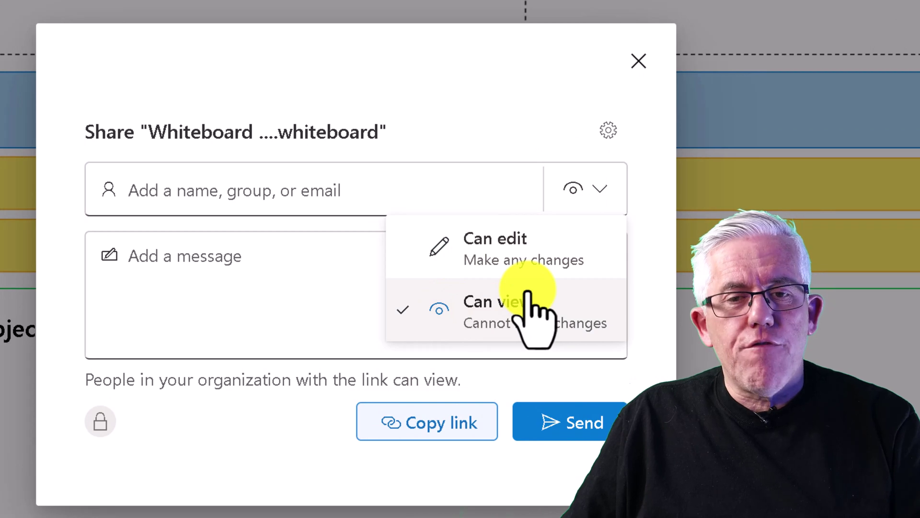
pyautogui.click(609, 131)
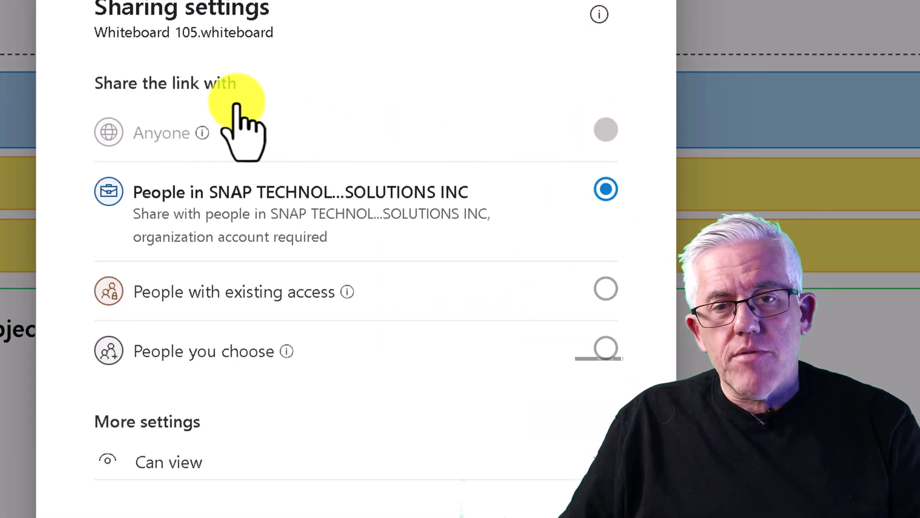
pyautogui.moveTo(157, 421); pyautogui.dragTo(322, 487)
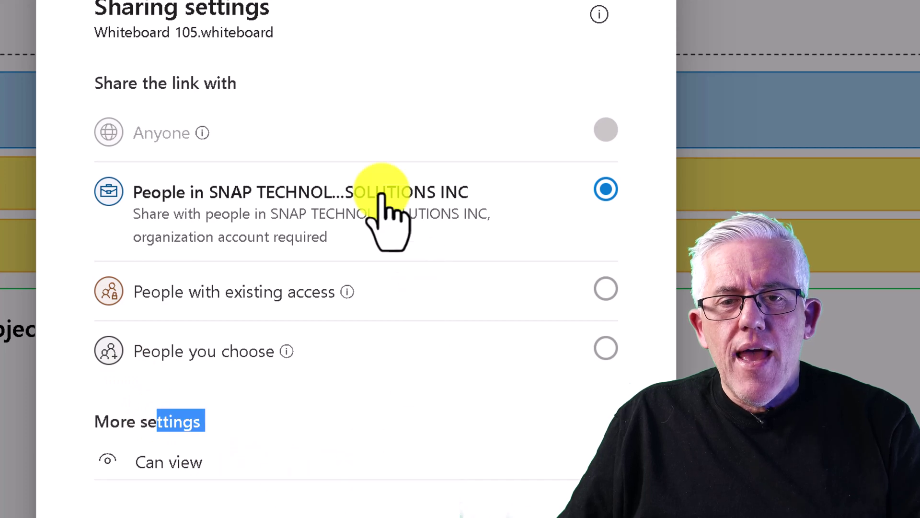
pyautogui.click(249, 461)
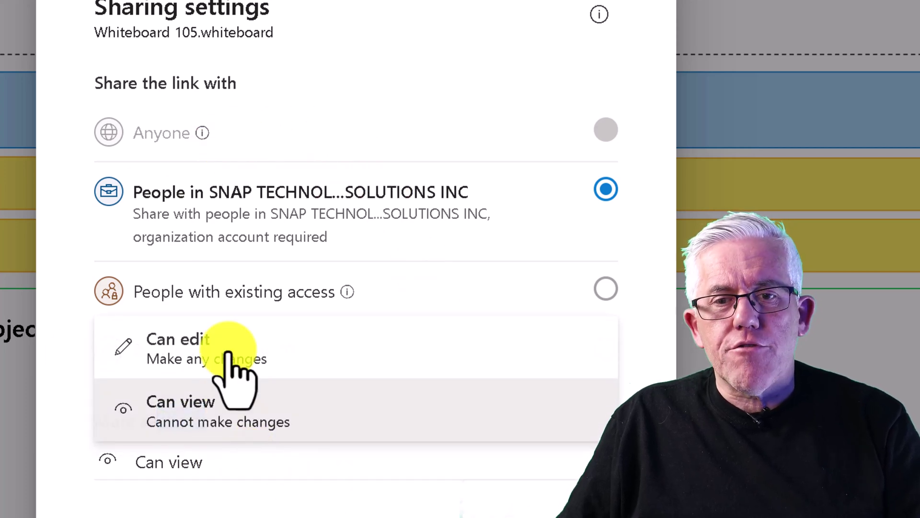
pyautogui.click(230, 508)
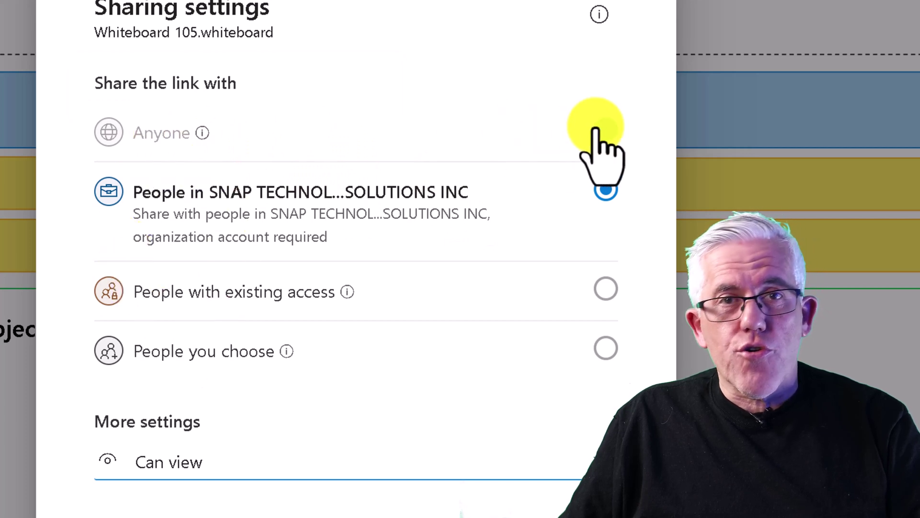
pyautogui.moveTo(199, 136)
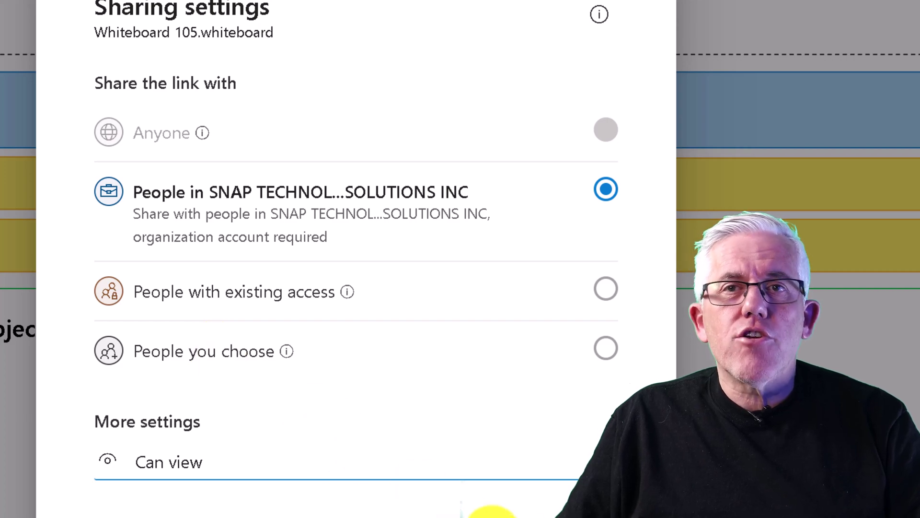
pyautogui.click(498, 489)
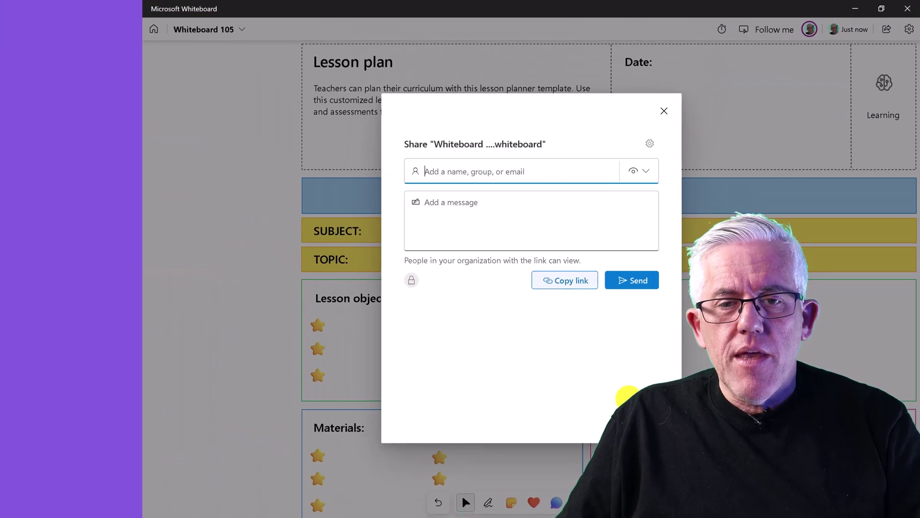
pyautogui.click(664, 173)
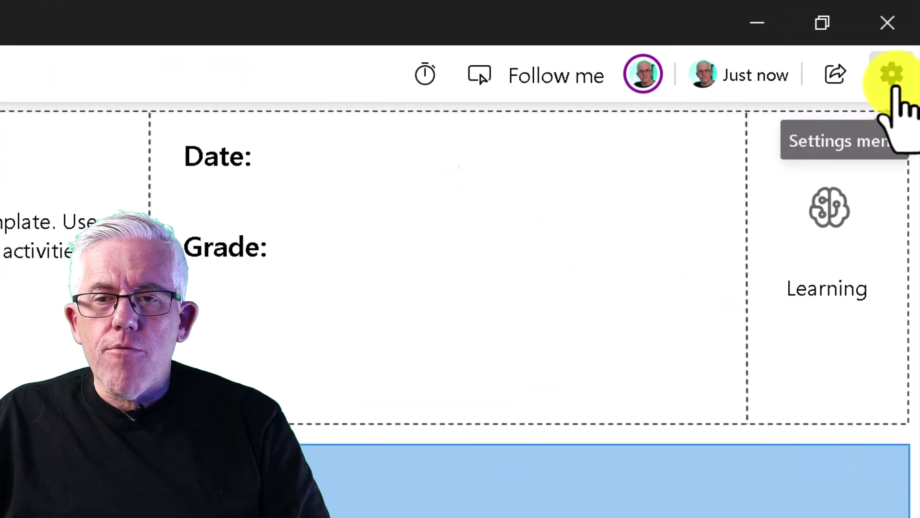
# Step: View the whiteboard's settings and the option for showing note authors, and return to the settings list
pyautogui.click(909, 30)
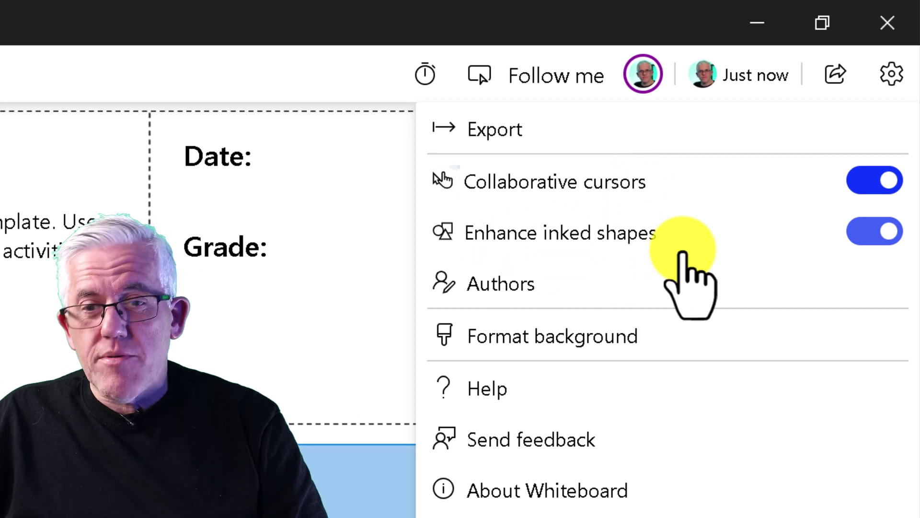
pyautogui.click(496, 288)
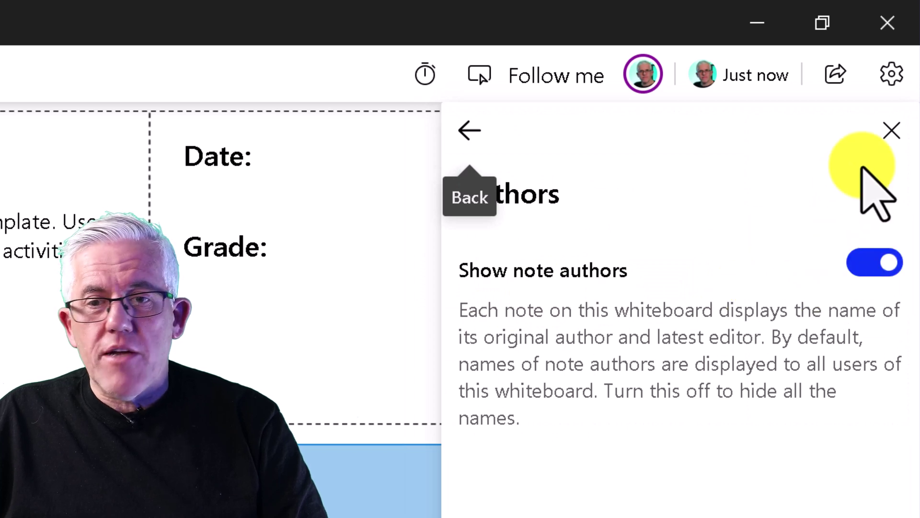
pyautogui.click(469, 130)
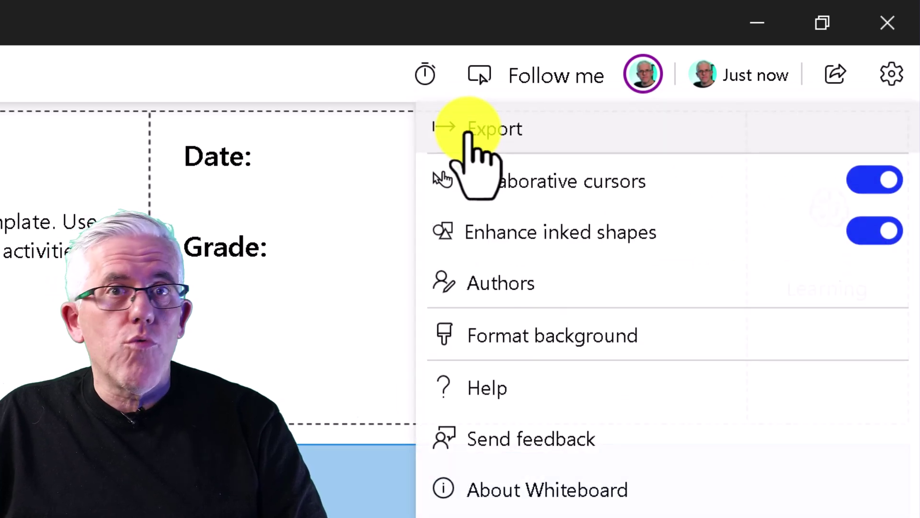
# Step: Format the whiteboard background with the light grey colour beside white and view its grid pattern, Diamond, on the empty canvas
pyautogui.click(530, 339)
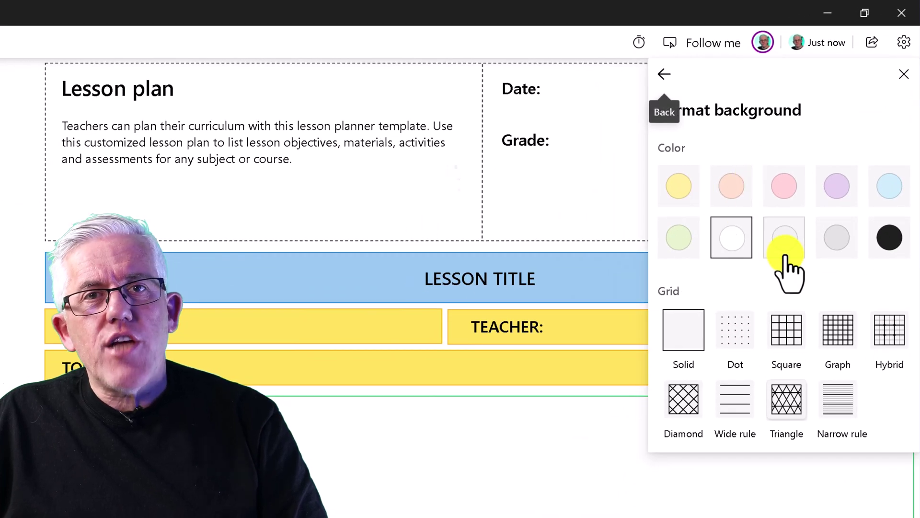
pyautogui.click(779, 238)
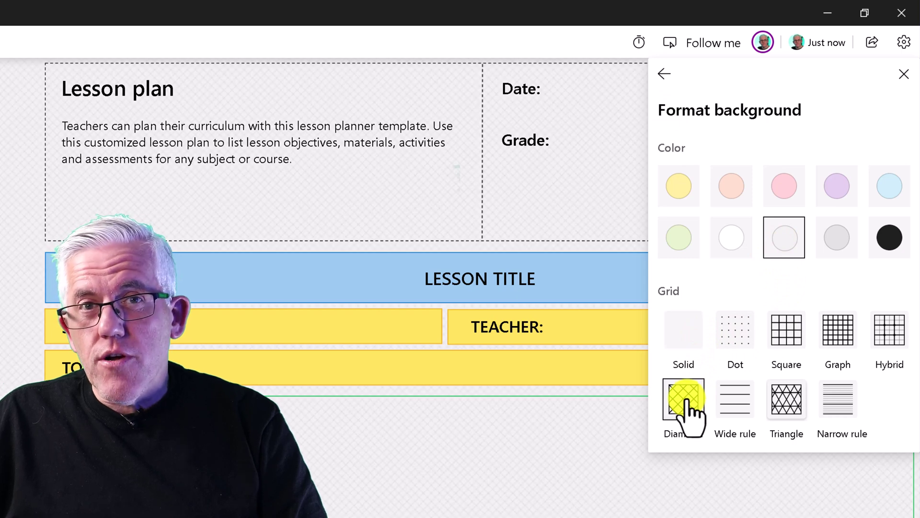
pyautogui.moveTo(92, 411); pyautogui.dragTo(599, 386)
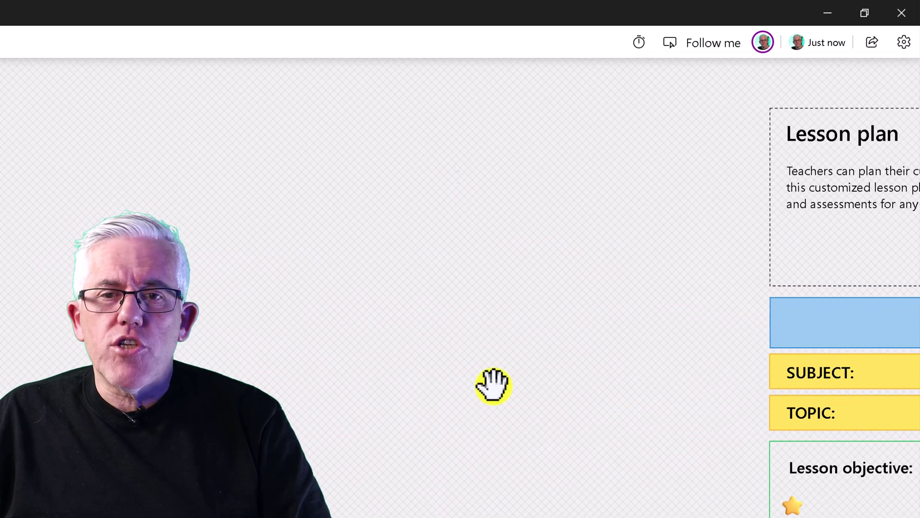
# Step: Set the whiteboard background colour to white and its grid to Solid
pyautogui.click(904, 43)
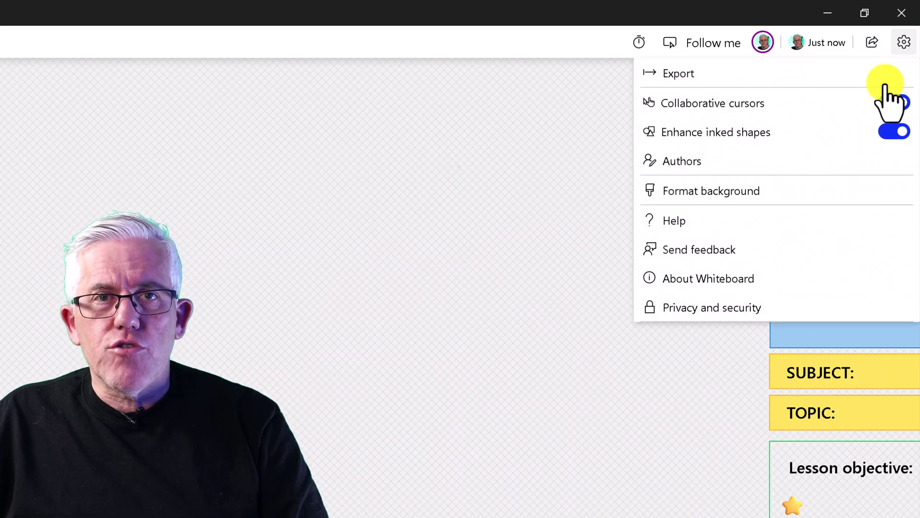
pyautogui.click(714, 192)
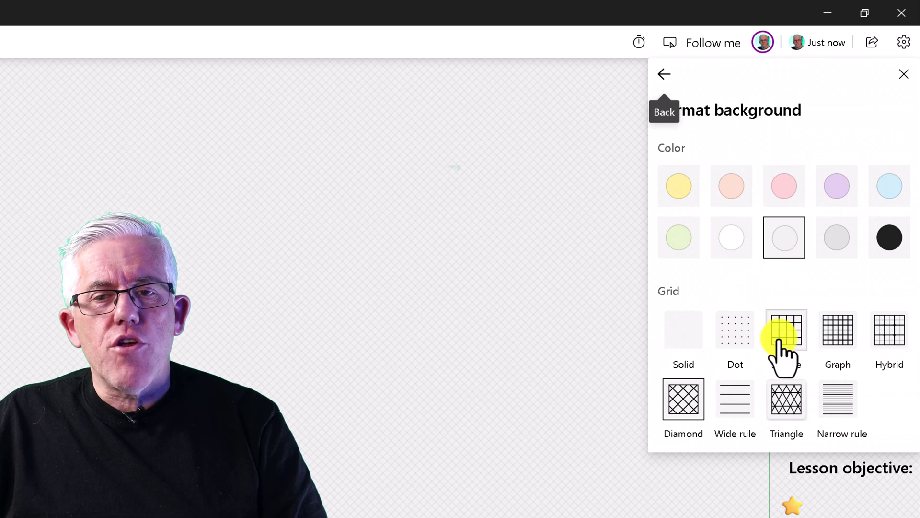
pyautogui.click(727, 238)
pyautogui.click(689, 335)
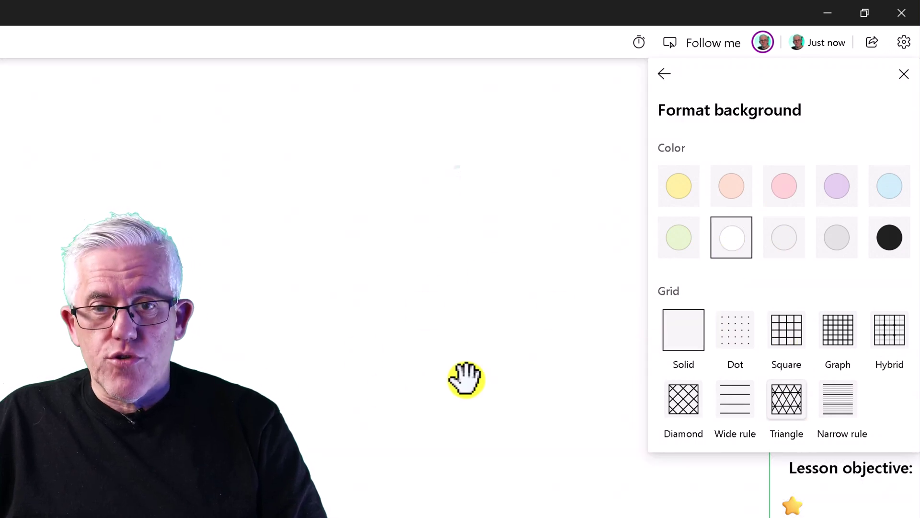
# Step: View the resolution choices for exporting the board as an image, and cancel the export
pyautogui.click(671, 75)
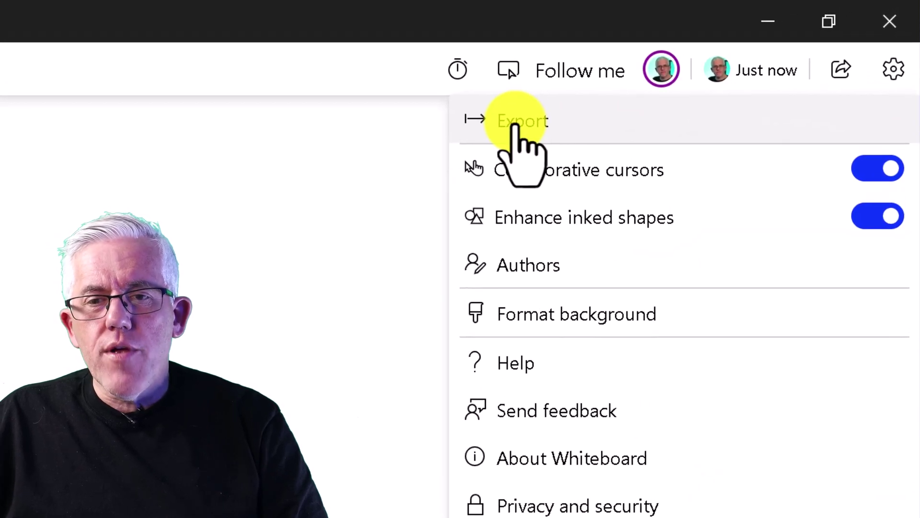
pyautogui.click(514, 125)
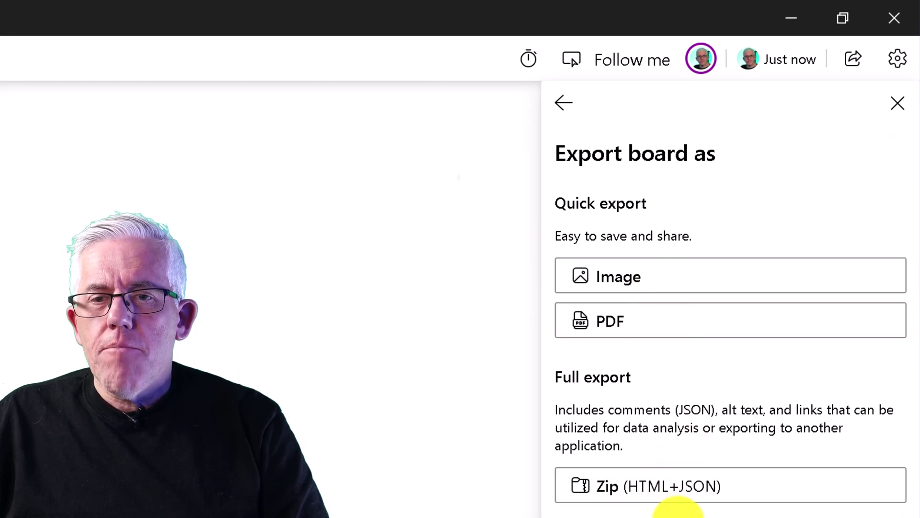
pyautogui.click(619, 281)
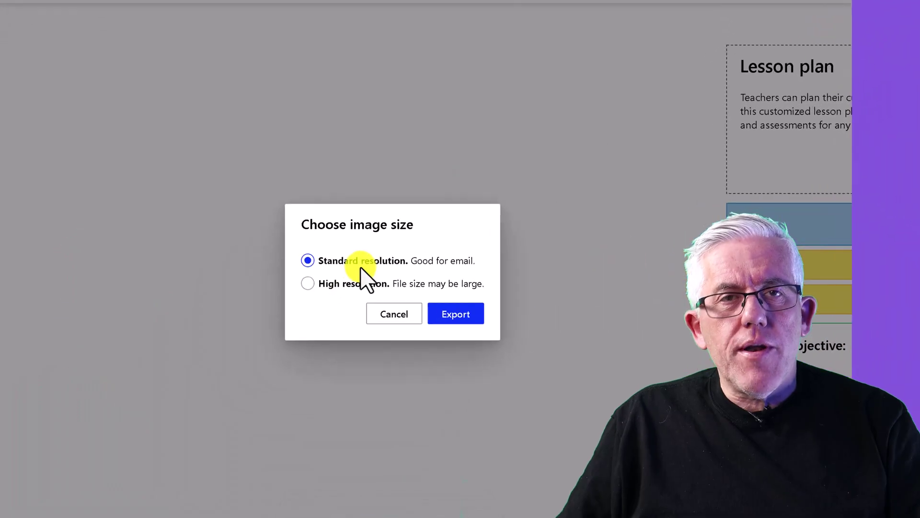
pyautogui.click(400, 309)
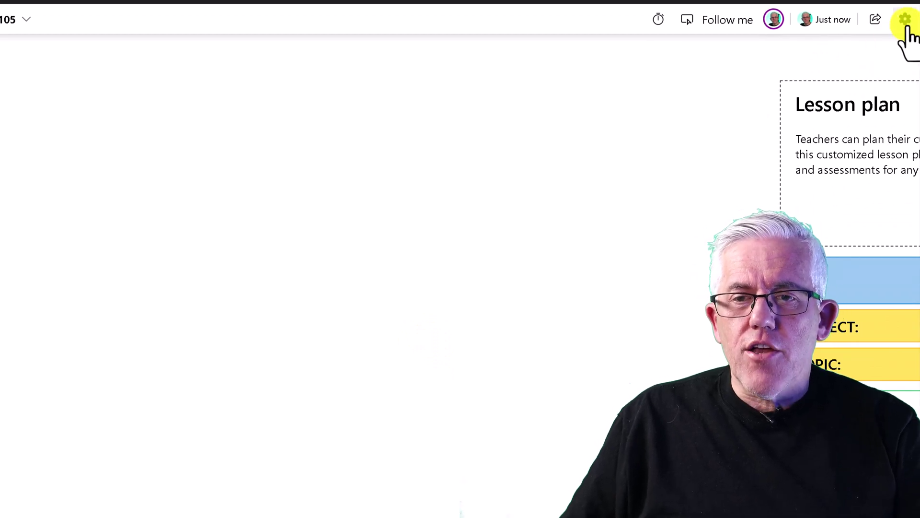
# Step: Export the board as a PDF and save it under the file name Whiteboard 105
pyautogui.click(906, 20)
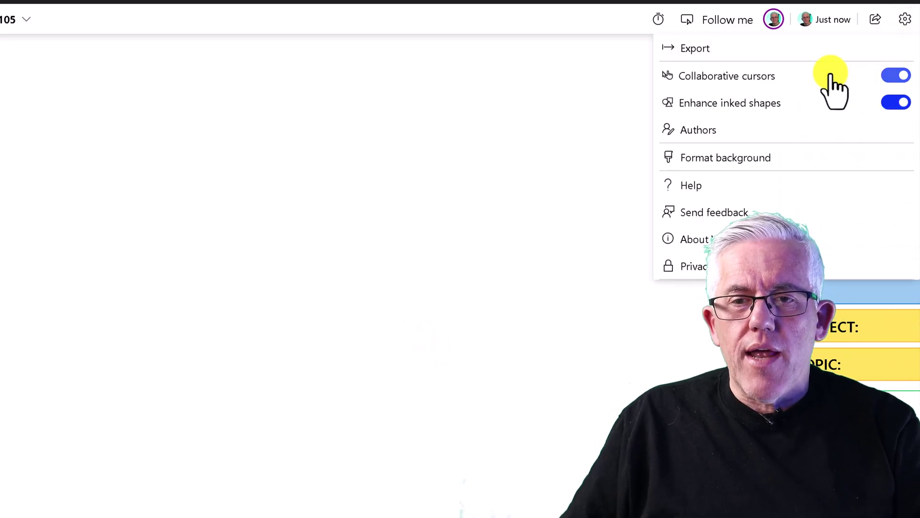
pyautogui.click(703, 50)
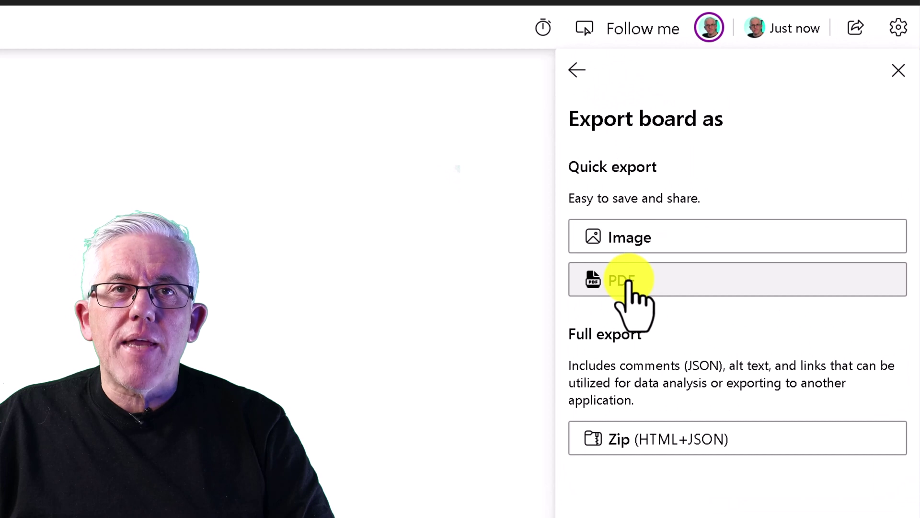
pyautogui.click(631, 284)
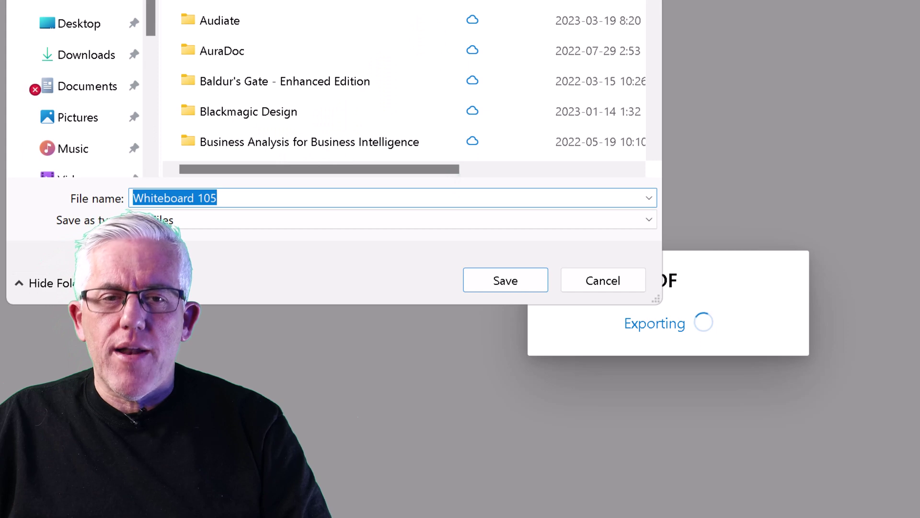
pyautogui.press('Return')
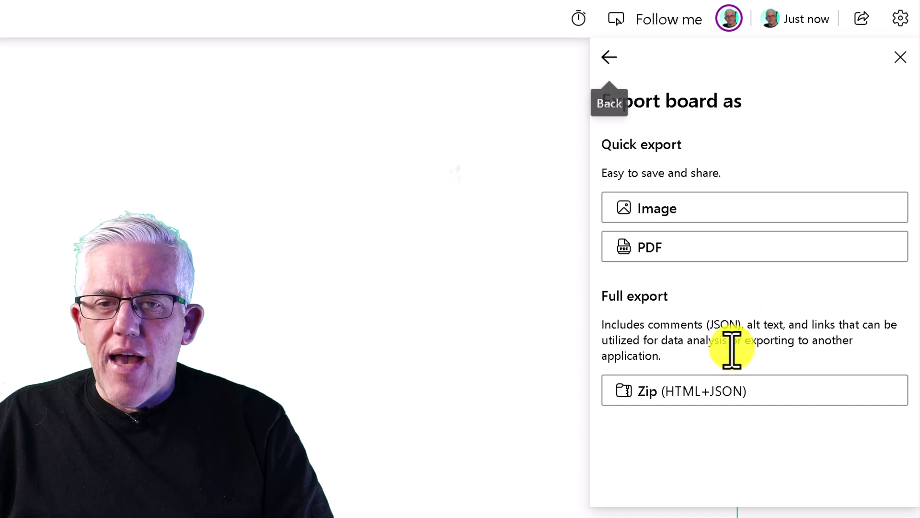
# Step: Run a full export of the board as a Zip (HTML+JSON) file and dismiss the download notices
pyautogui.click(707, 388)
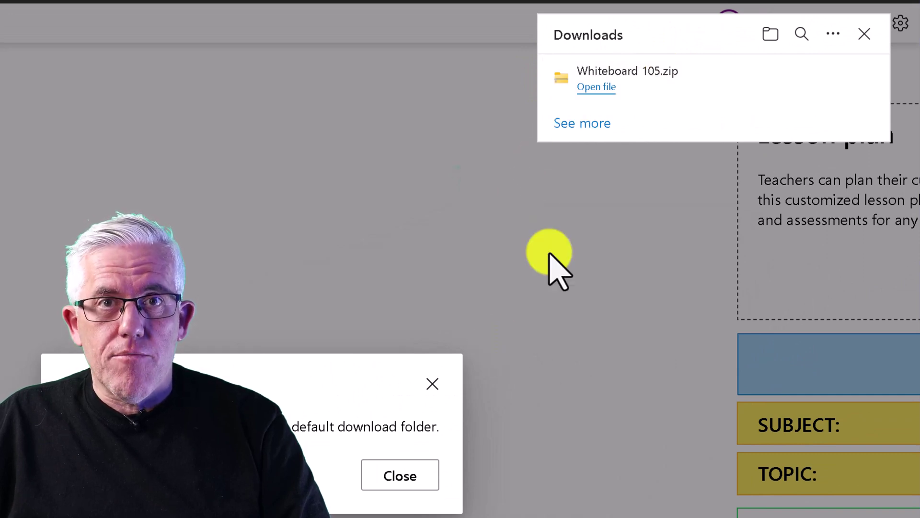
pyautogui.click(864, 34)
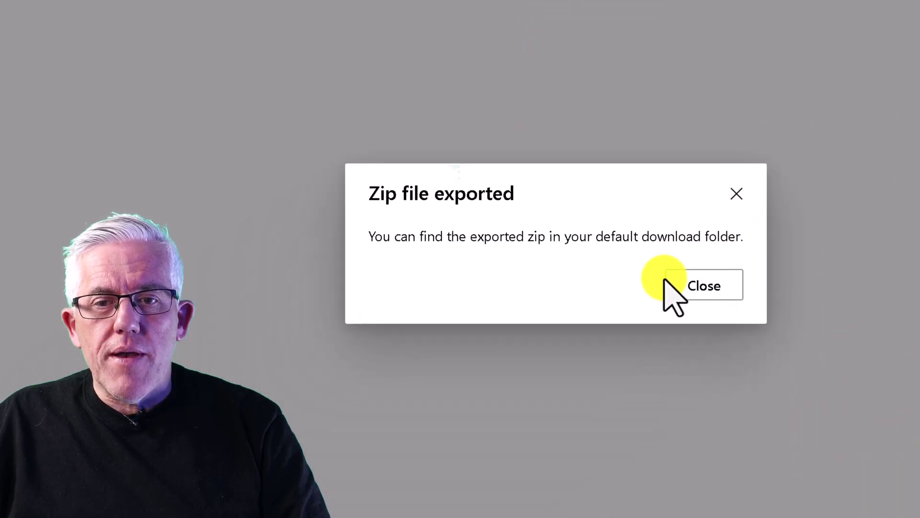
pyautogui.click(437, 434)
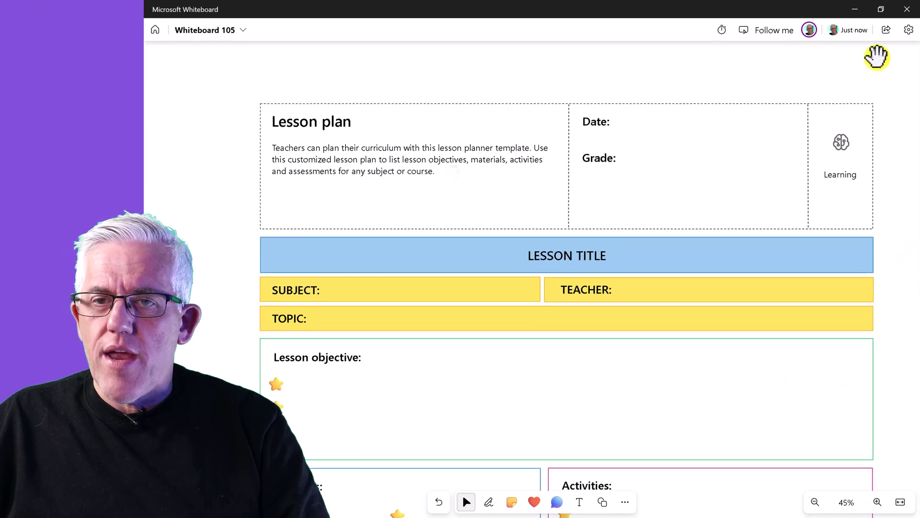
pyautogui.click(909, 31)
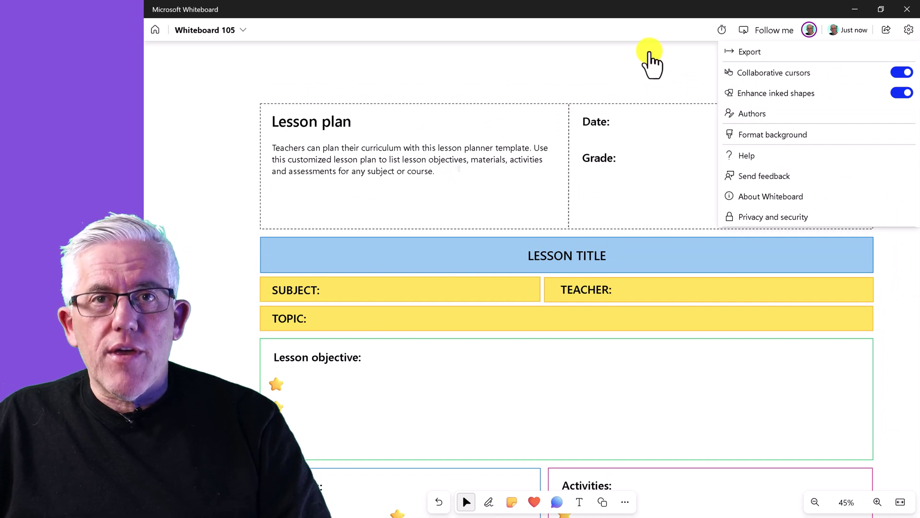
pyautogui.click(649, 50)
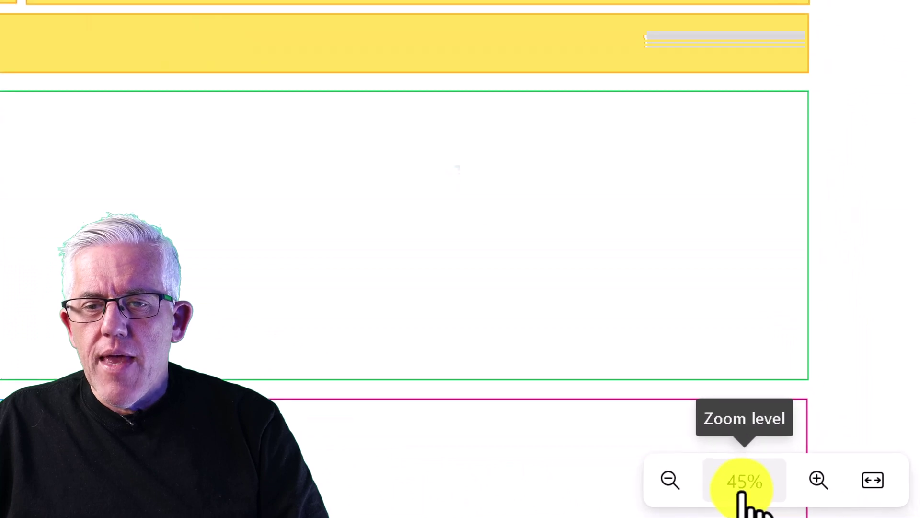
# Step: Reset the board's zoom level, and step the zoom in and back out to compare magnifications
pyautogui.click(846, 503)
pyautogui.click(730, 237)
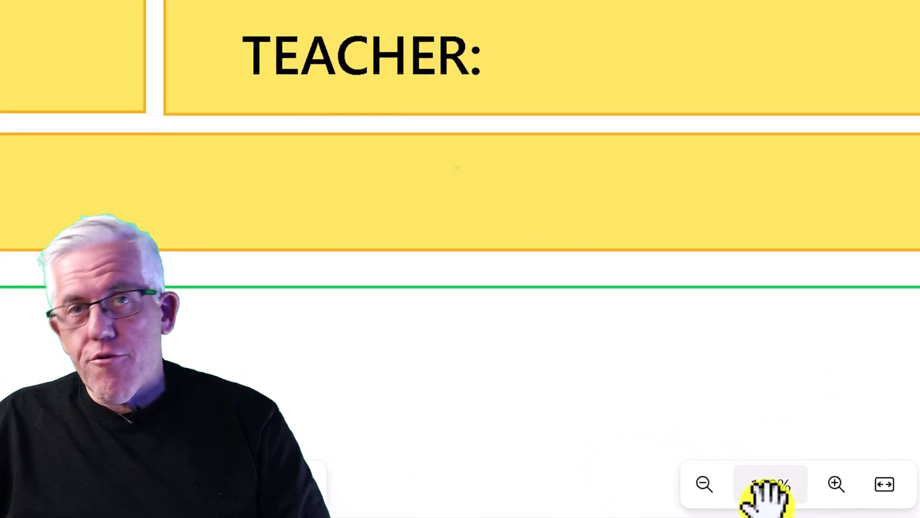
pyautogui.click(835, 484)
pyautogui.click(834, 484)
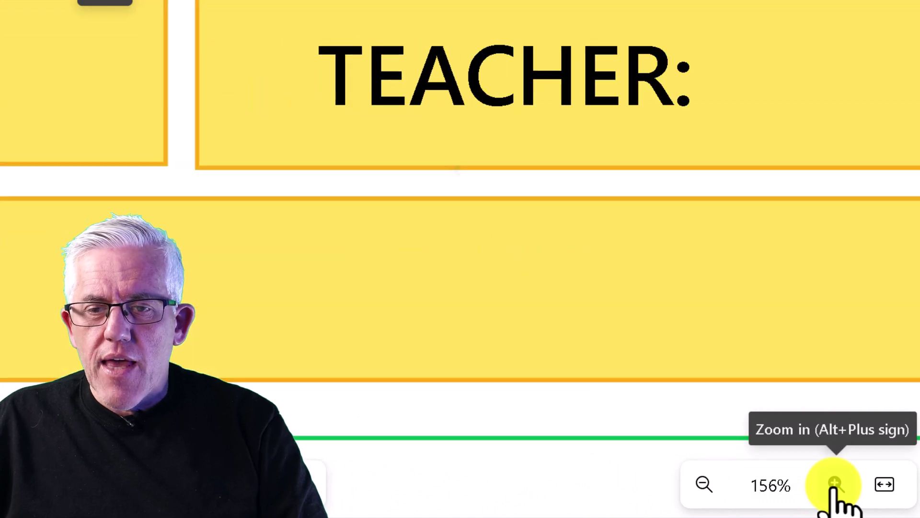
pyautogui.click(702, 484)
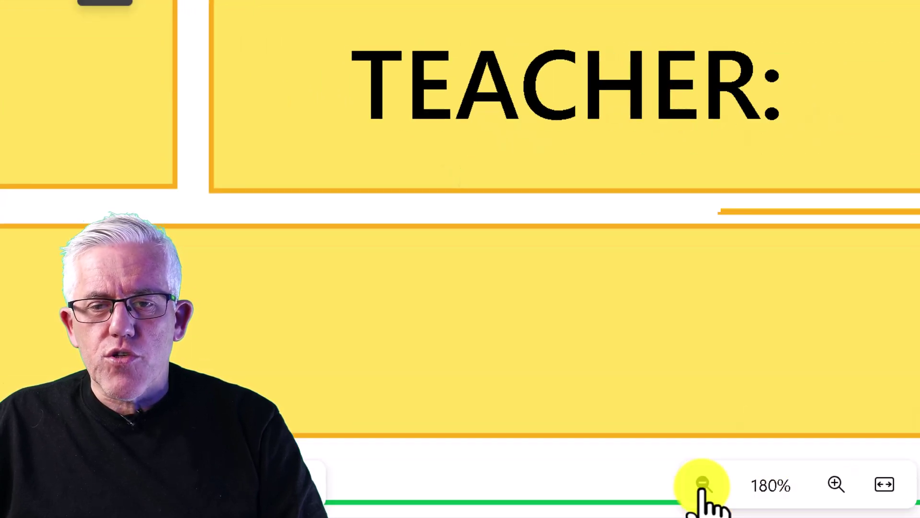
pyautogui.click(702, 484)
pyautogui.click(702, 484)
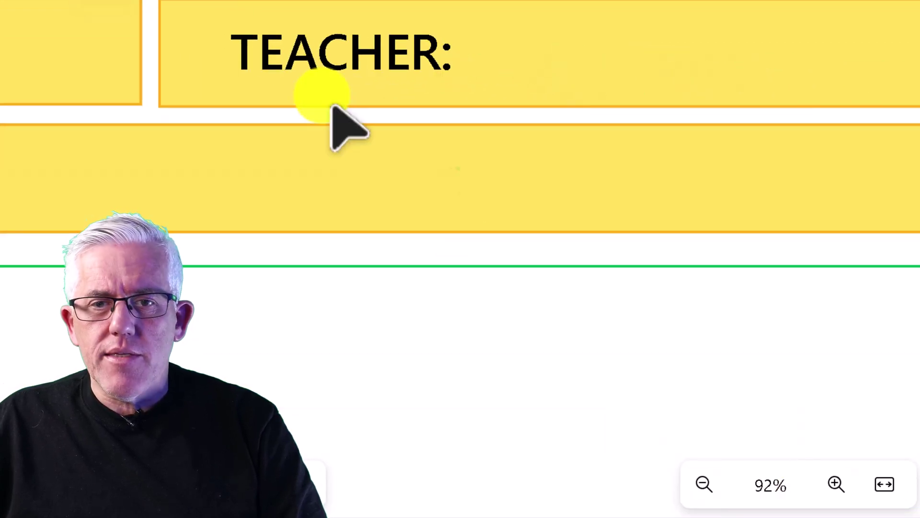
# Step: Zoom around the lesson plan template and fit the whole board to the screen
pyautogui.scroll(-2, 329, 108)
pyautogui.scroll(1, 328, 107)
pyautogui.scroll(1, 379, 139)
pyautogui.scroll(-2, 285, 66)
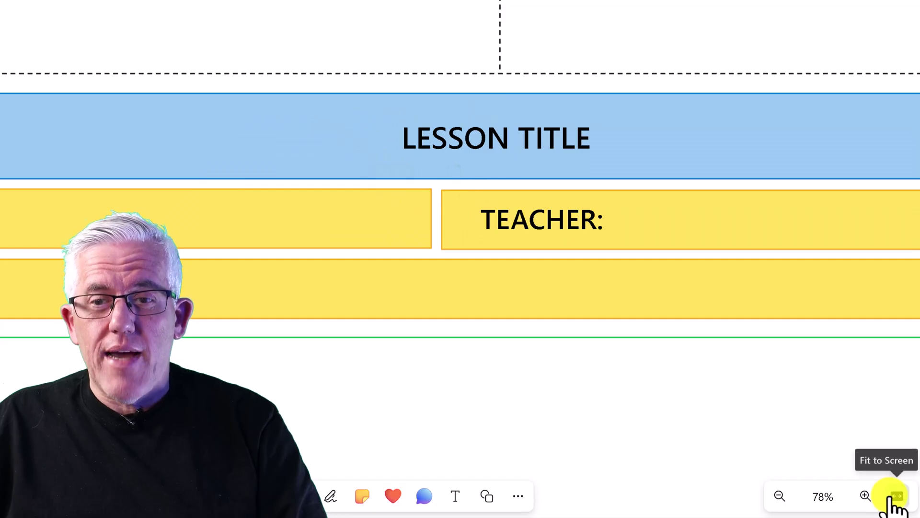
pyautogui.click(893, 497)
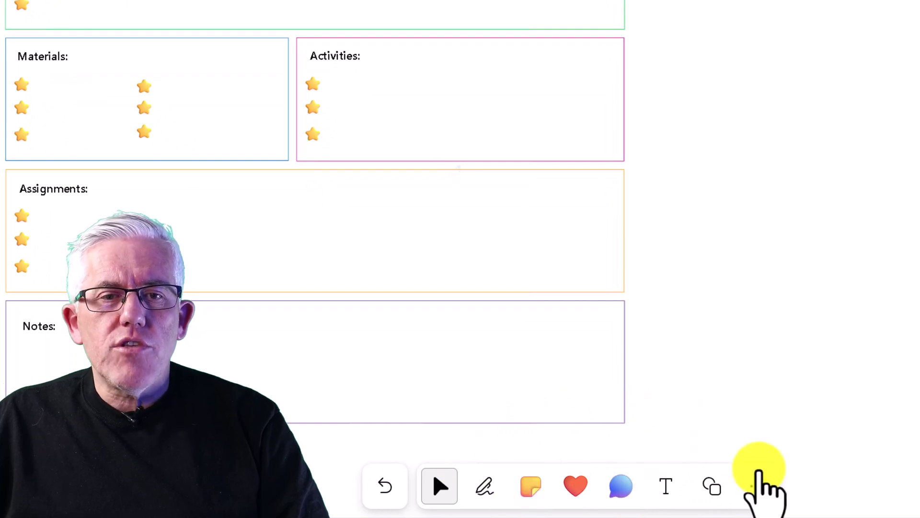
# Step: Search Bing Images for racoon and insert the picture of the racoon sticking out its tongue
pyautogui.click(758, 488)
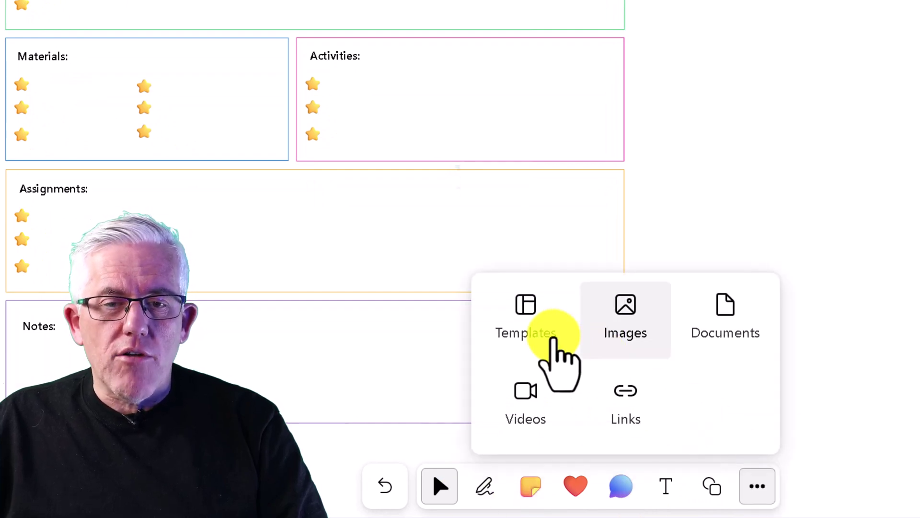
pyautogui.click(634, 311)
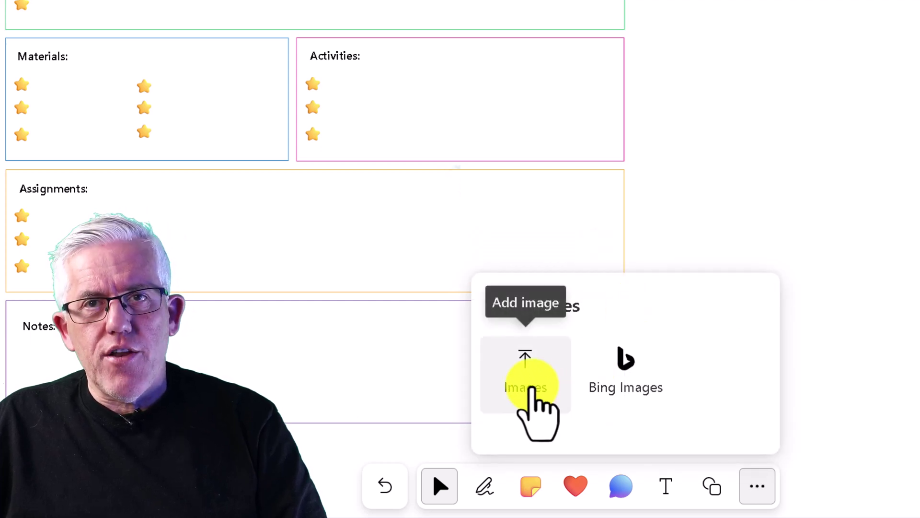
pyautogui.click(628, 373)
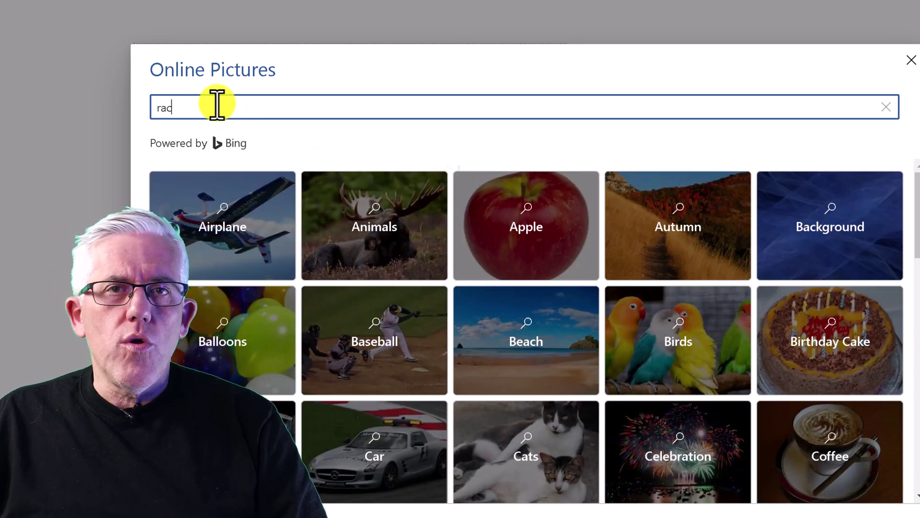
pyautogui.press('Return')
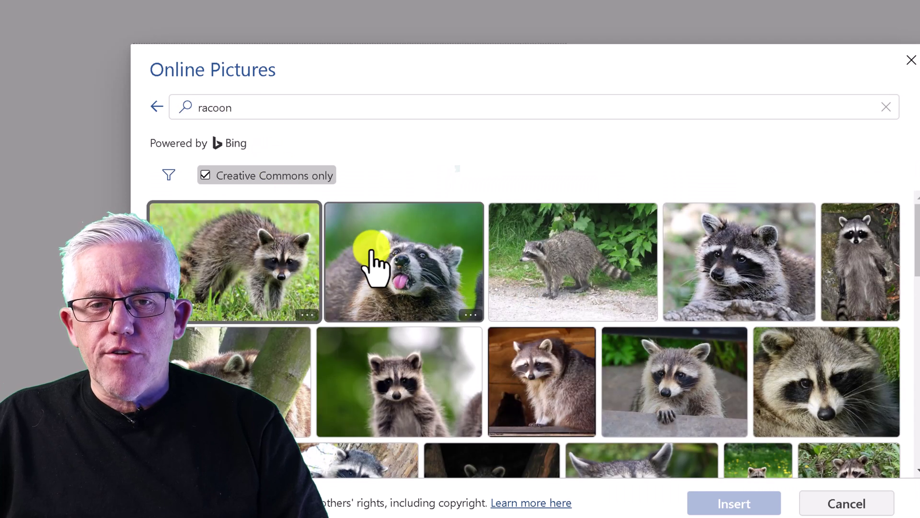
pyautogui.click(404, 255)
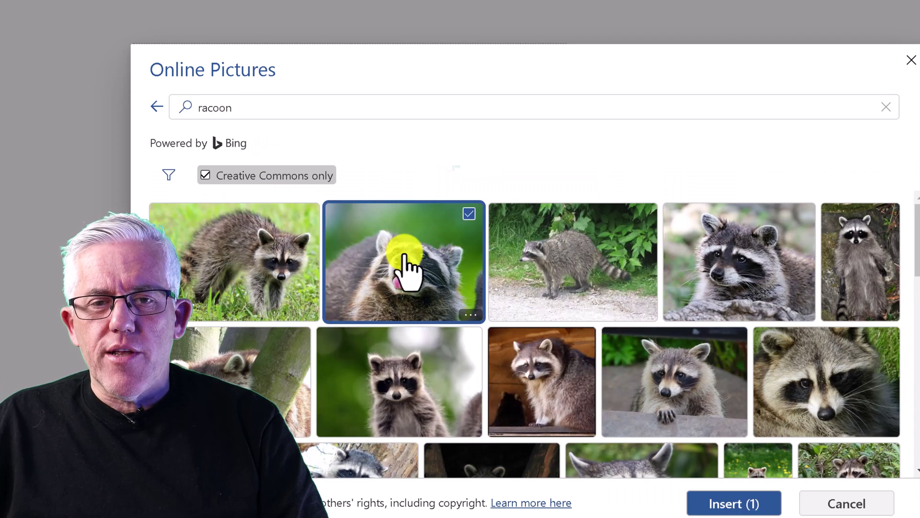
pyautogui.click(710, 504)
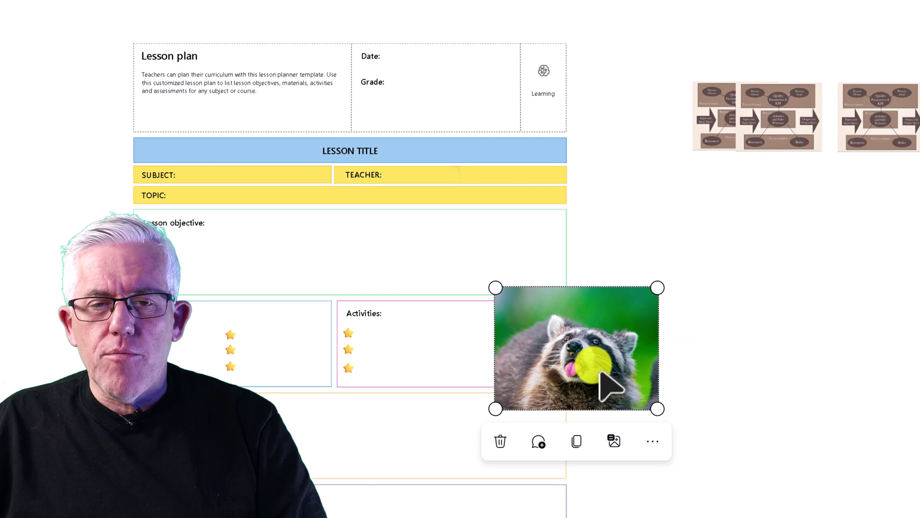
# Step: Move the racoon picture off the lesson plan to below the brown diagrams, and enlarge it
pyautogui.moveTo(601, 372); pyautogui.dragTo(737, 293)
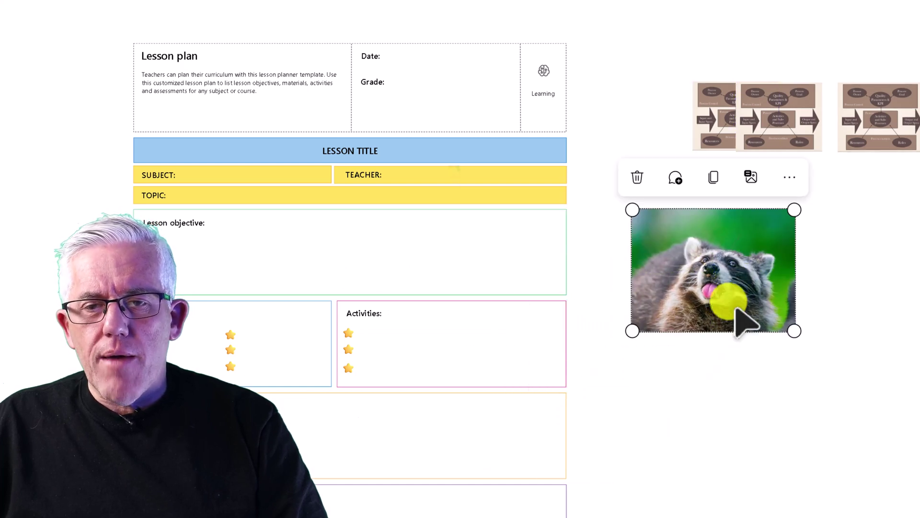
pyautogui.click(721, 355)
pyautogui.click(778, 330)
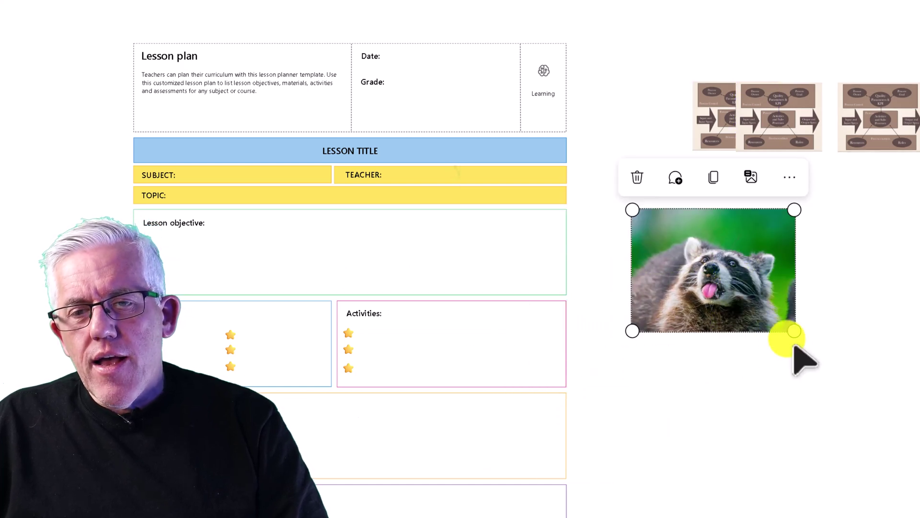
pyautogui.moveTo(834, 374); pyautogui.dragTo(900, 445)
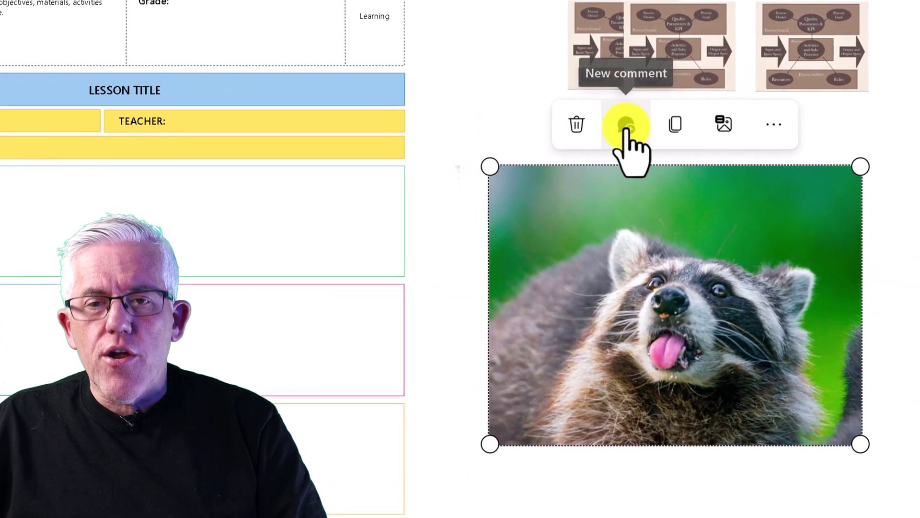
# Step: Attach a new comment reading Trash Panda to the racoon picture and post it
pyautogui.click(626, 127)
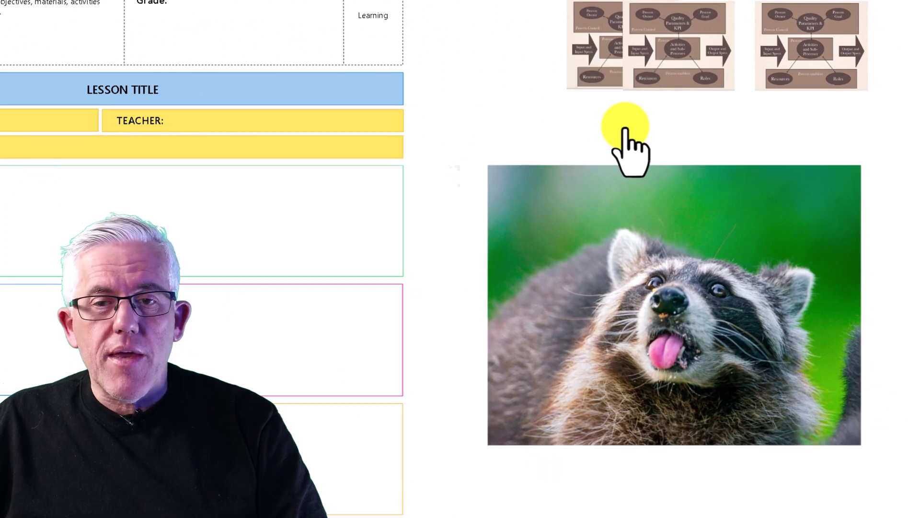
pyautogui.click(659, 446)
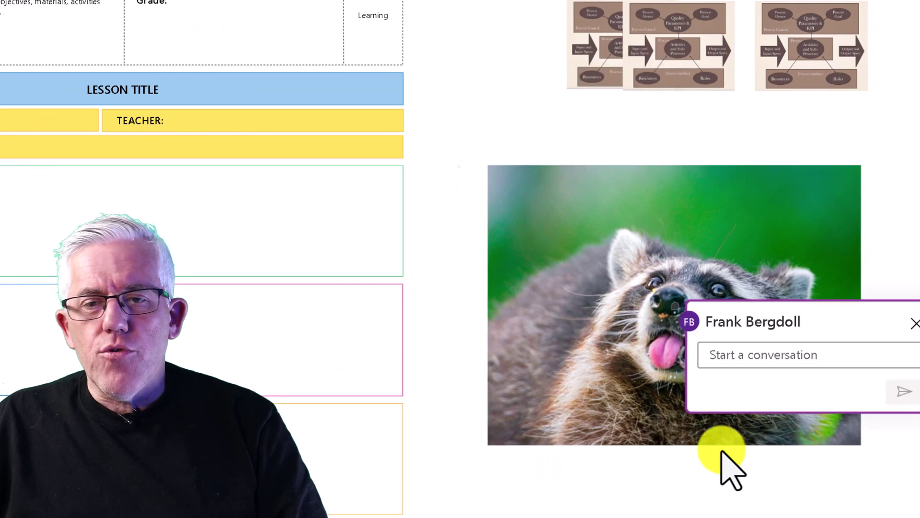
pyautogui.write('Trash Panda')
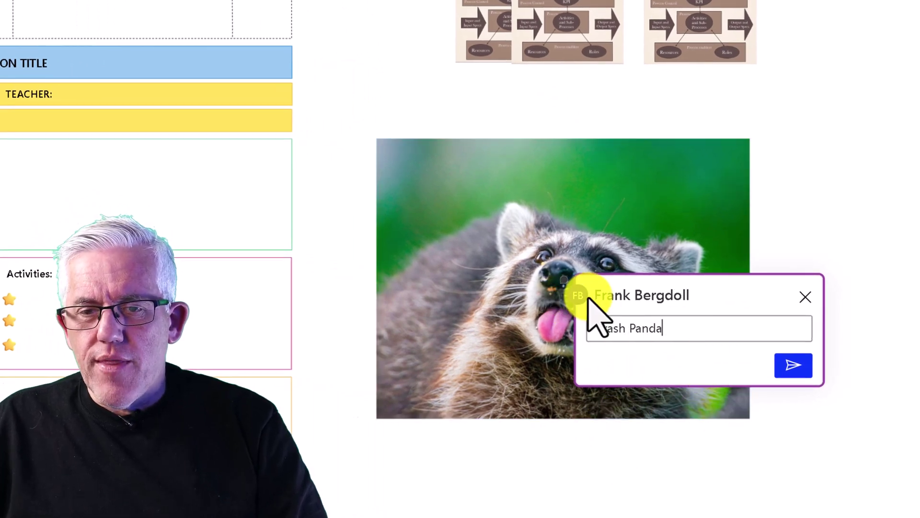
pyautogui.click(797, 369)
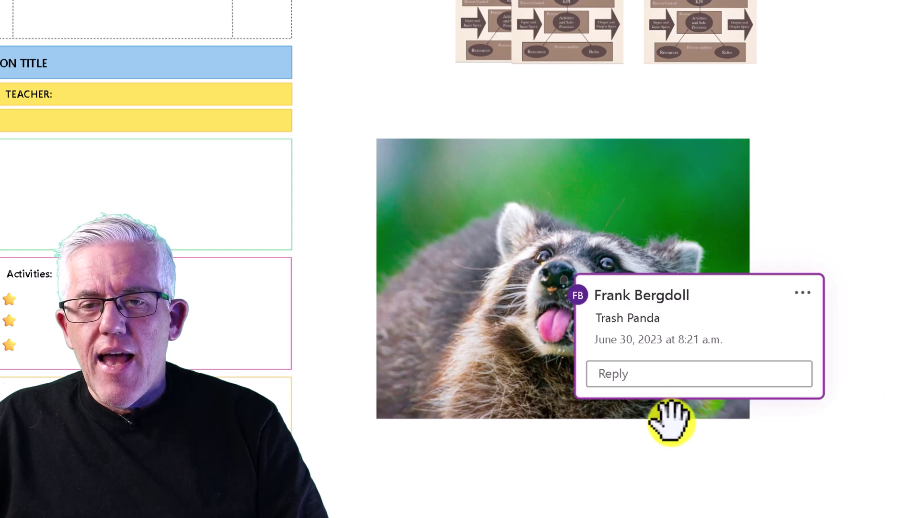
# Step: View the additional options for the racoon picture, including Duplicate and Lock
pyautogui.click(498, 160)
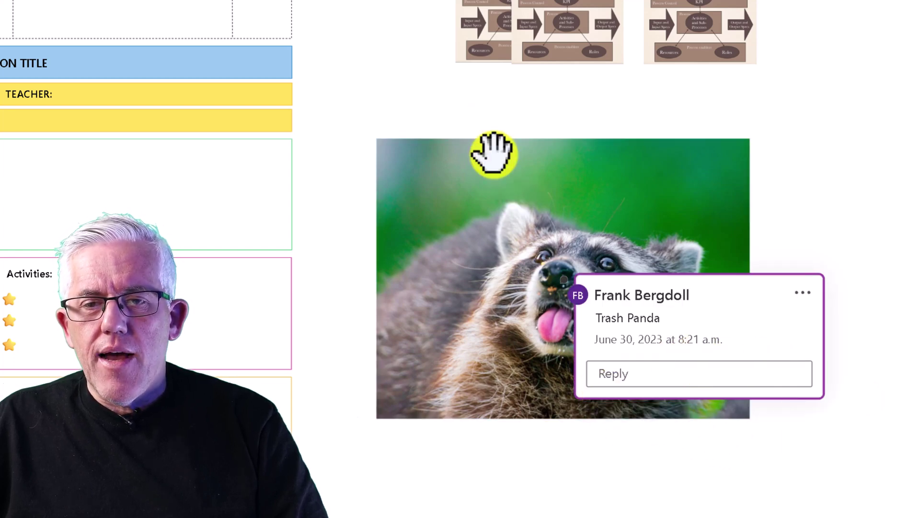
pyautogui.click(492, 152)
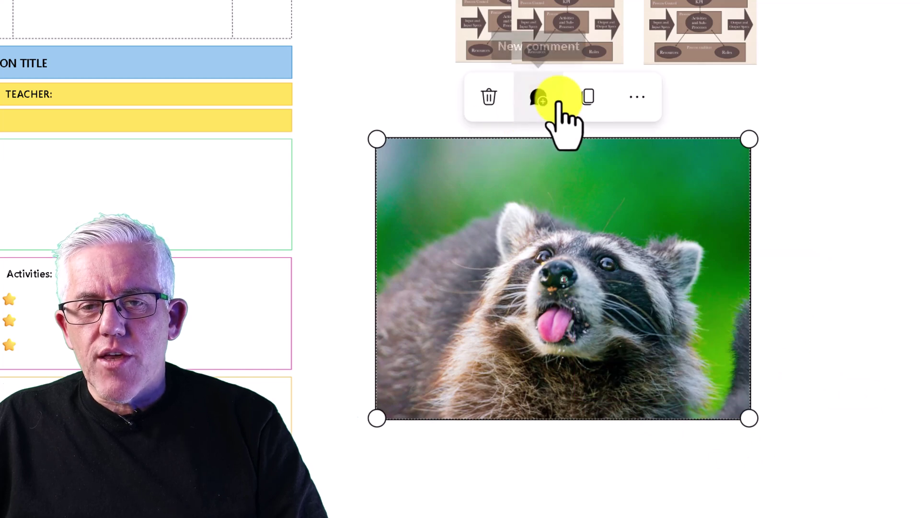
pyautogui.click(633, 97)
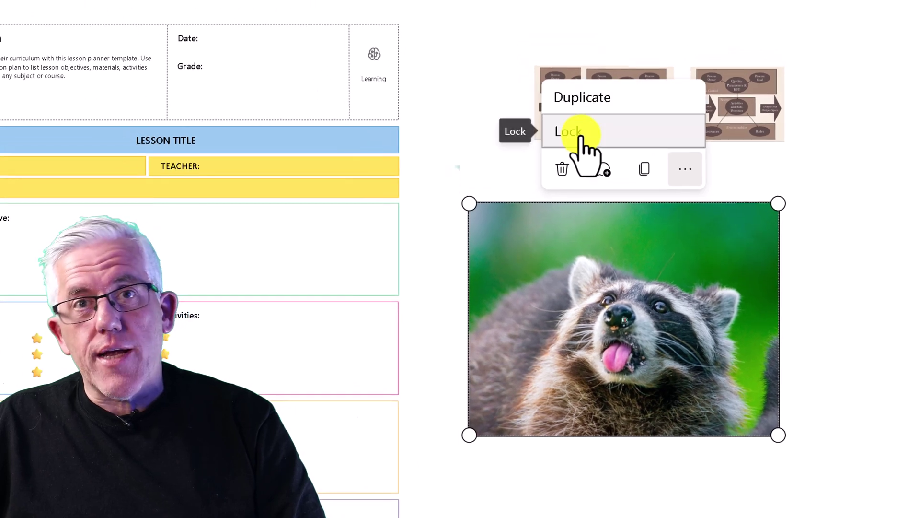
pyautogui.click(636, 506)
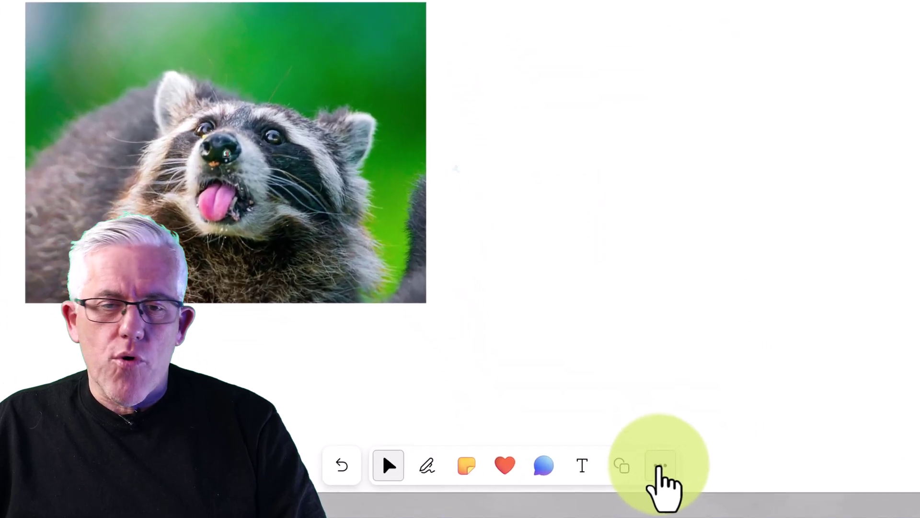
# Step: Upload JanuaryPDF.pdf from the Documents folder and insert its calendar page on the board
pyautogui.click(661, 463)
pyautogui.click(631, 319)
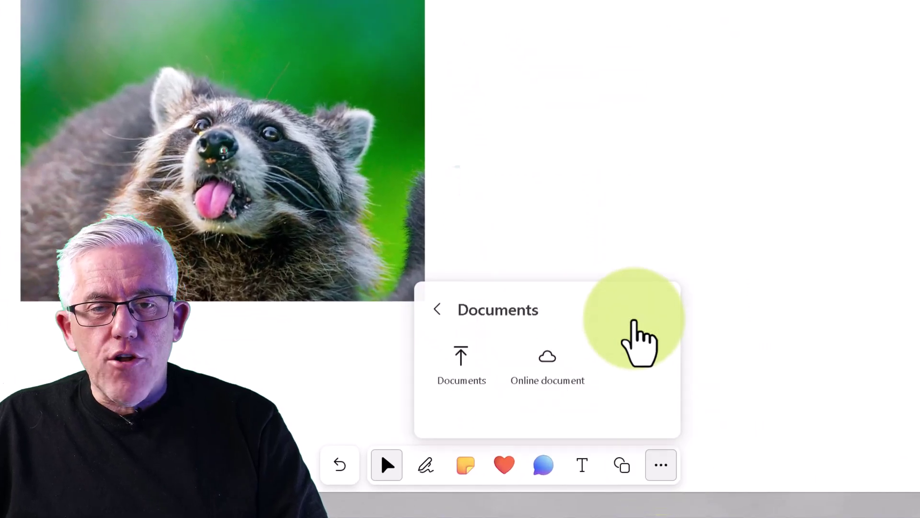
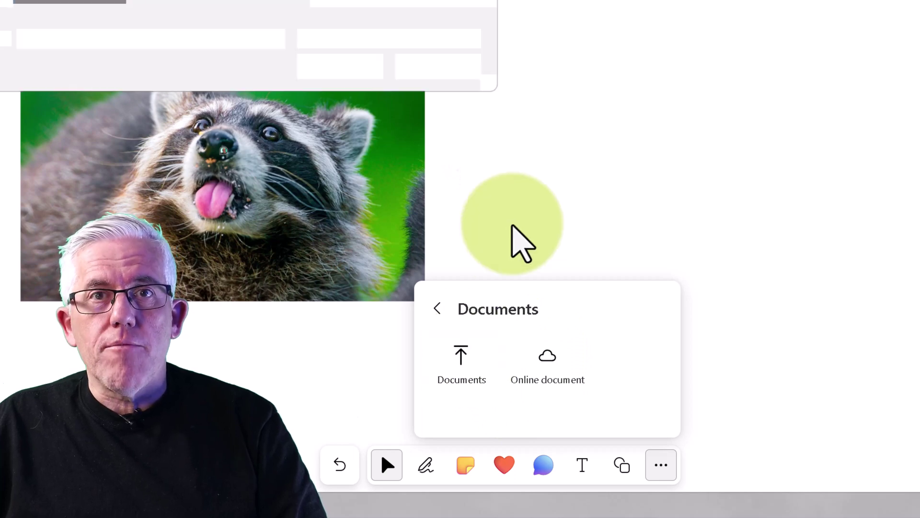
pyautogui.scroll(-2, 363, 199)
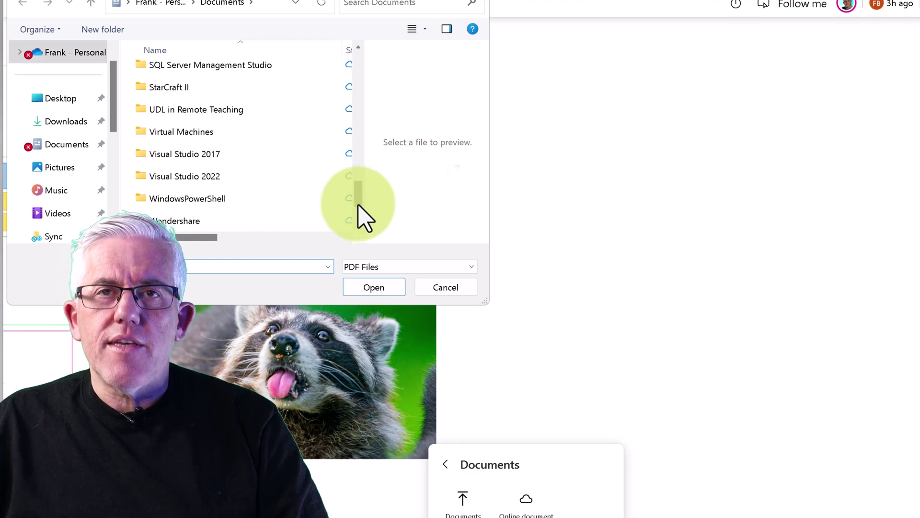
pyautogui.scroll(-2, 359, 211)
pyautogui.doubleClick(191, 177)
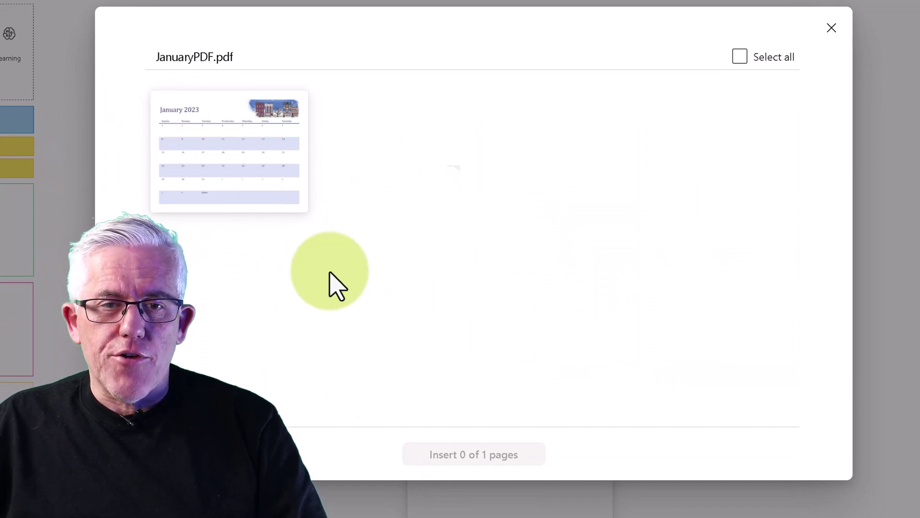
pyautogui.click(232, 187)
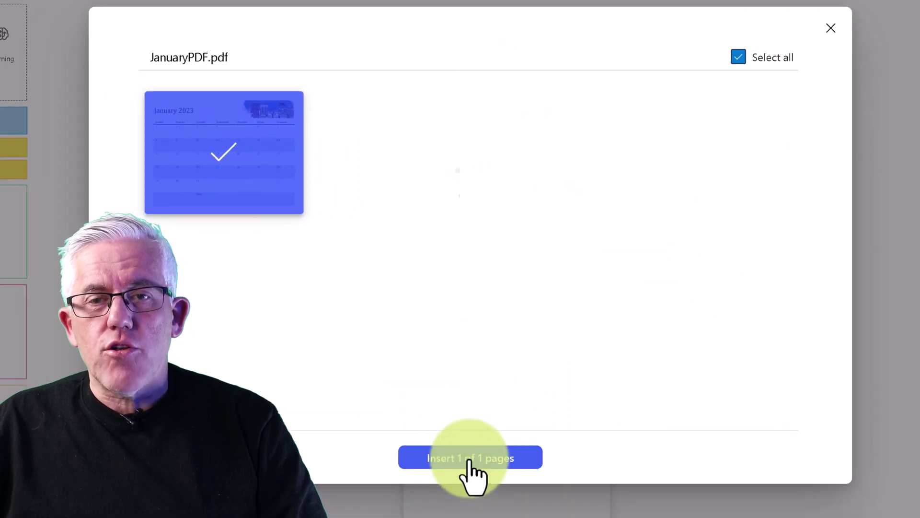
pyautogui.click(468, 461)
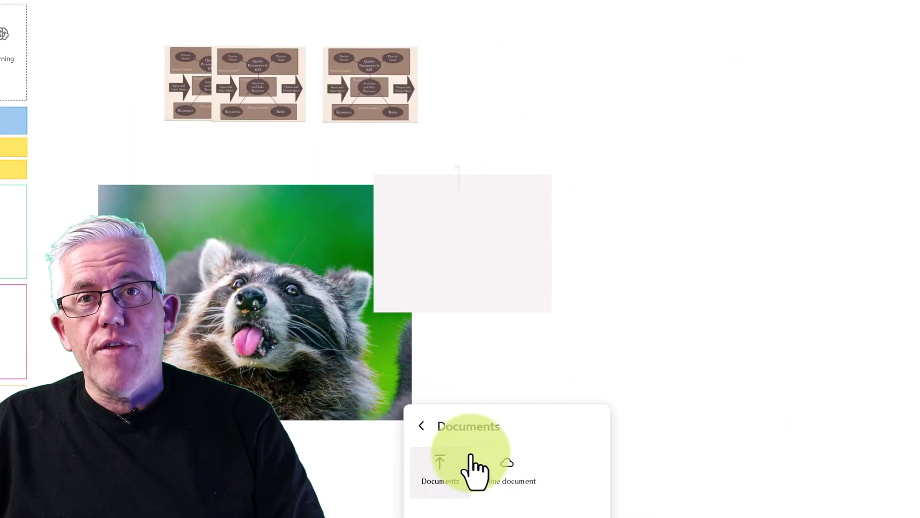
# Step: Place the January 2023 calendar page beside the racoon picture and enlarge it
pyautogui.moveTo(509, 287); pyautogui.dragTo(836, 451)
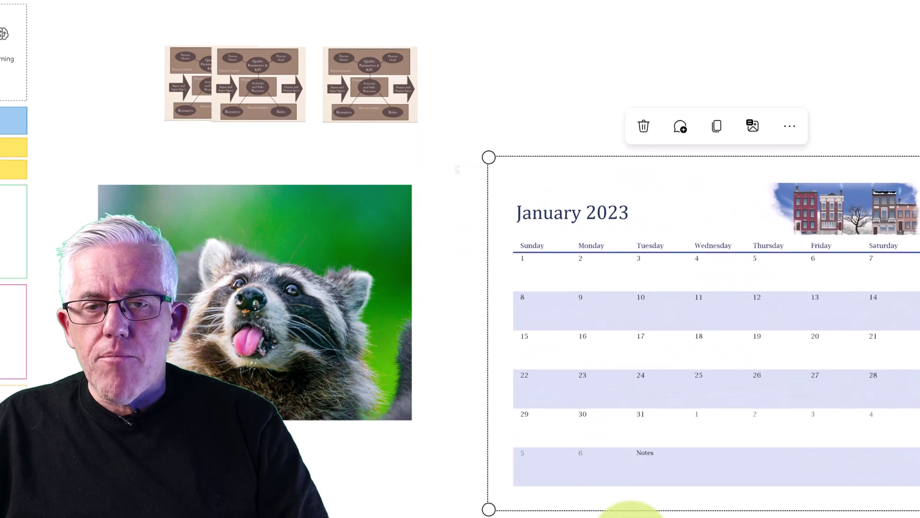
pyautogui.moveTo(616, 513); pyautogui.dragTo(383, 458)
pyautogui.scroll(2, 453, 397)
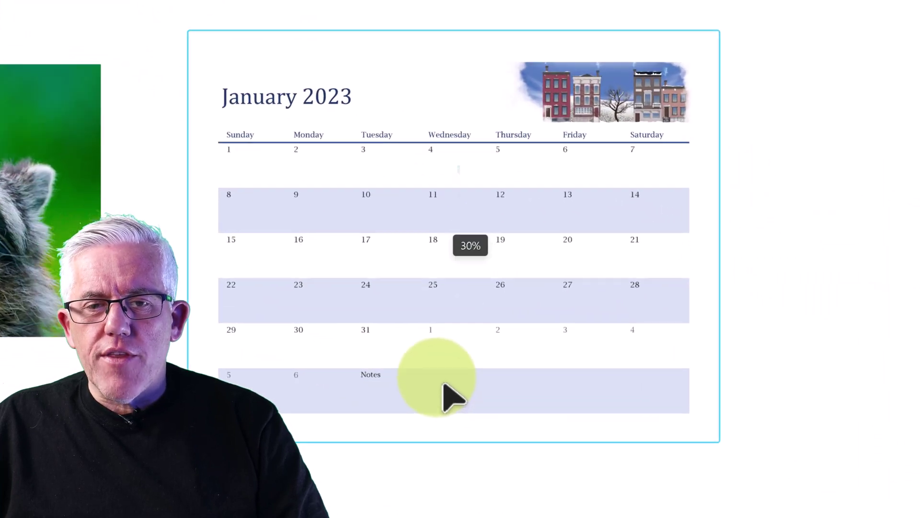
pyautogui.scroll(1, 444, 384)
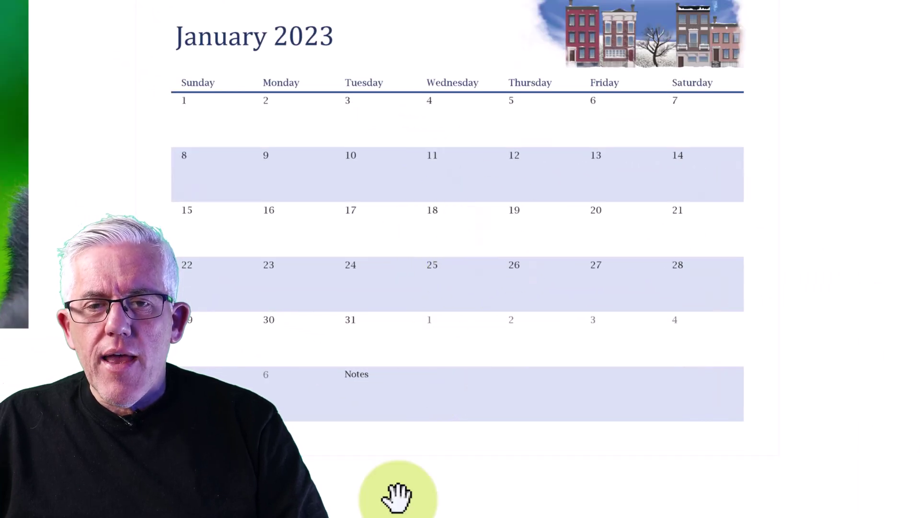
# Step: Ink circles around the 20th and 28th and a box around the 27th on the calendar, and erase the box
pyautogui.click(412, 512)
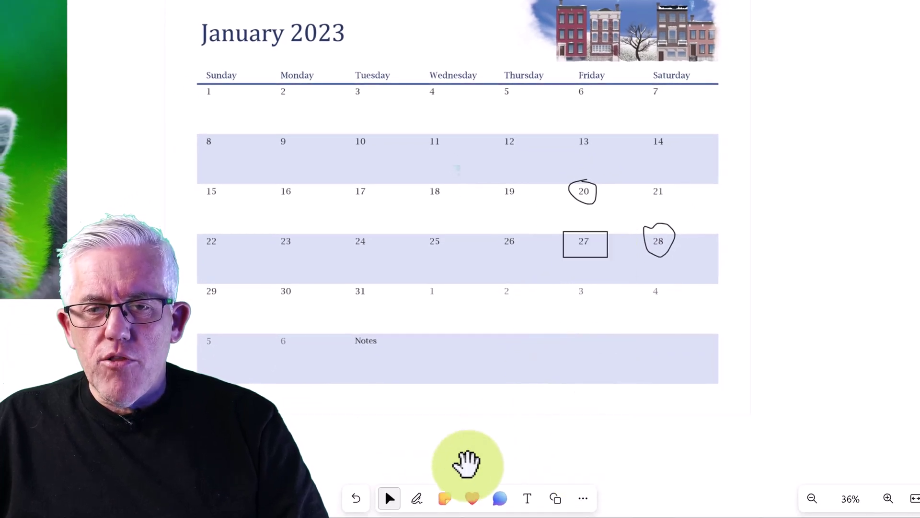
pyautogui.click(416, 500)
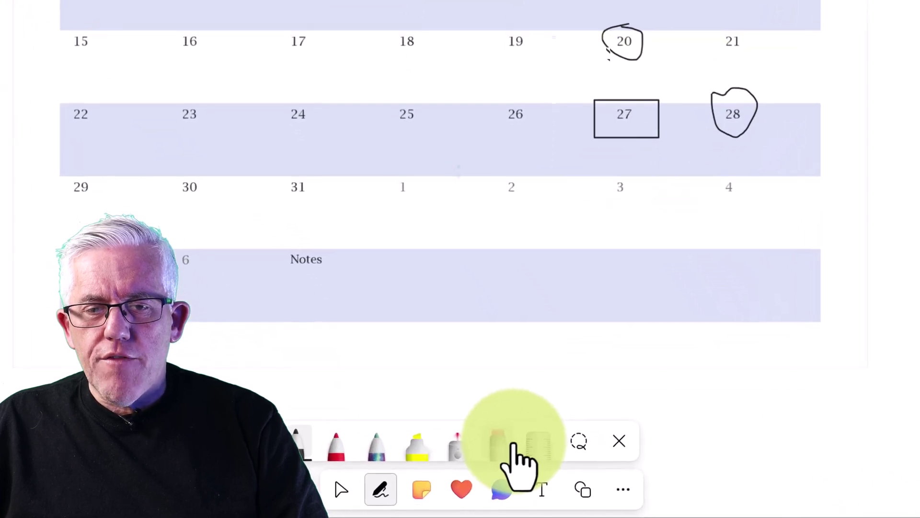
pyautogui.click(498, 461)
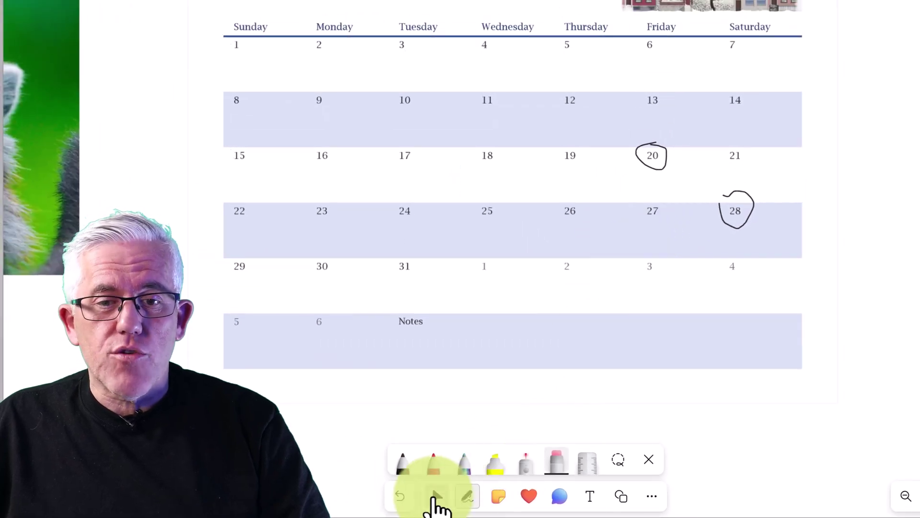
# Step: Erase the ink circles around the 20th and 28th and the leftover ink marks on the calendar
pyautogui.moveTo(464, 455); pyautogui.dragTo(676, 282)
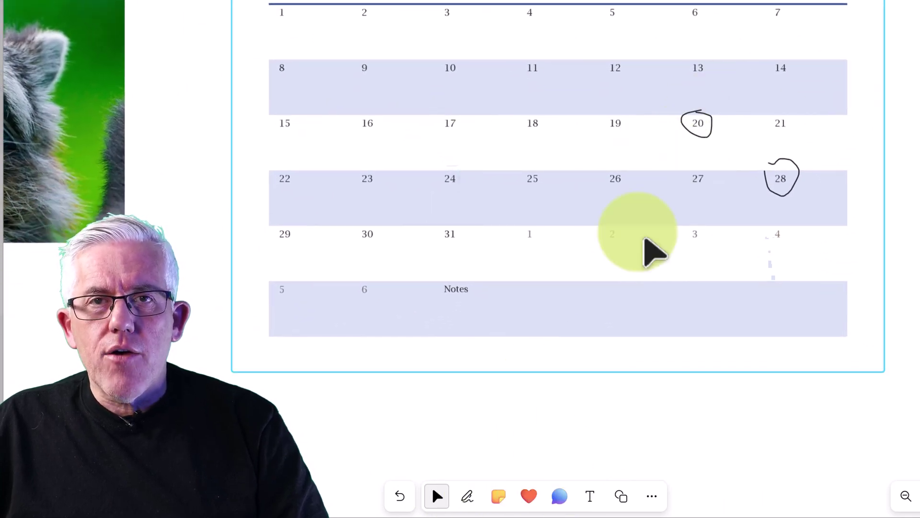
pyautogui.click(468, 497)
pyautogui.click(555, 461)
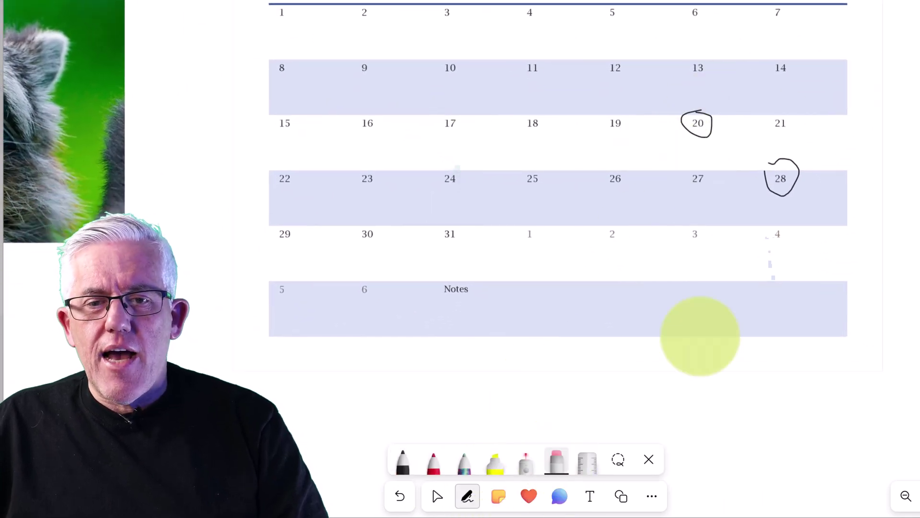
pyautogui.moveTo(738, 217)
pyautogui.mouseDown()
pyautogui.moveTo(797, 179)
pyautogui.moveTo(662, 134)
pyautogui.moveTo(727, 123)
pyautogui.mouseUp()
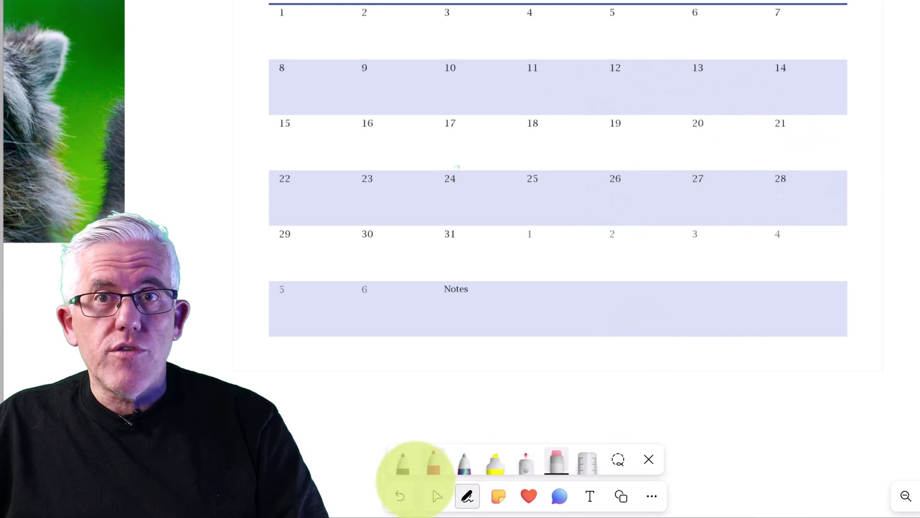
pyautogui.click(435, 496)
pyautogui.moveTo(484, 427); pyautogui.dragTo(10, 393)
pyautogui.moveTo(454, 304); pyautogui.dragTo(256, 331)
pyautogui.click(652, 496)
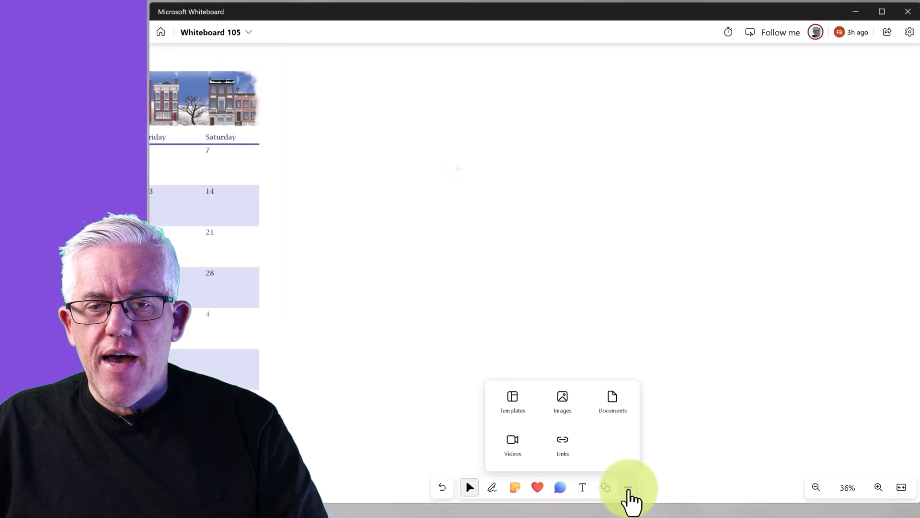
pyautogui.click(711, 474)
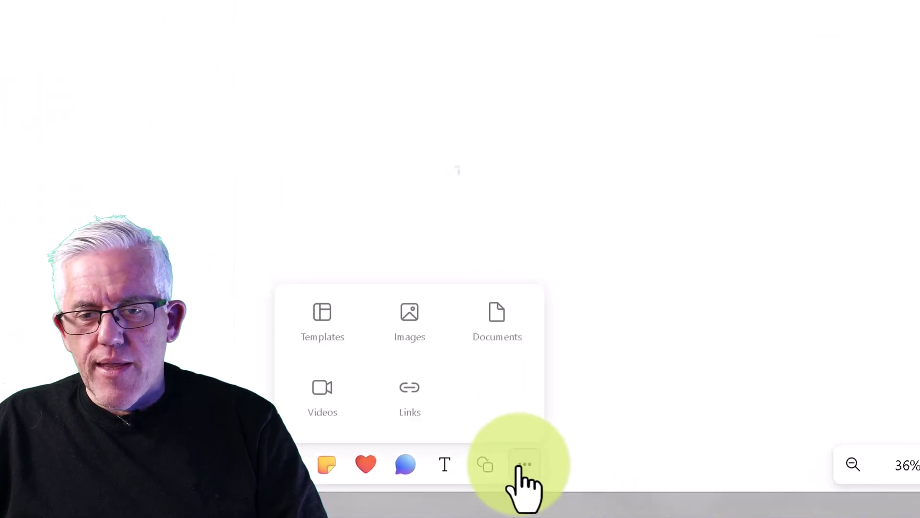
pyautogui.click(325, 389)
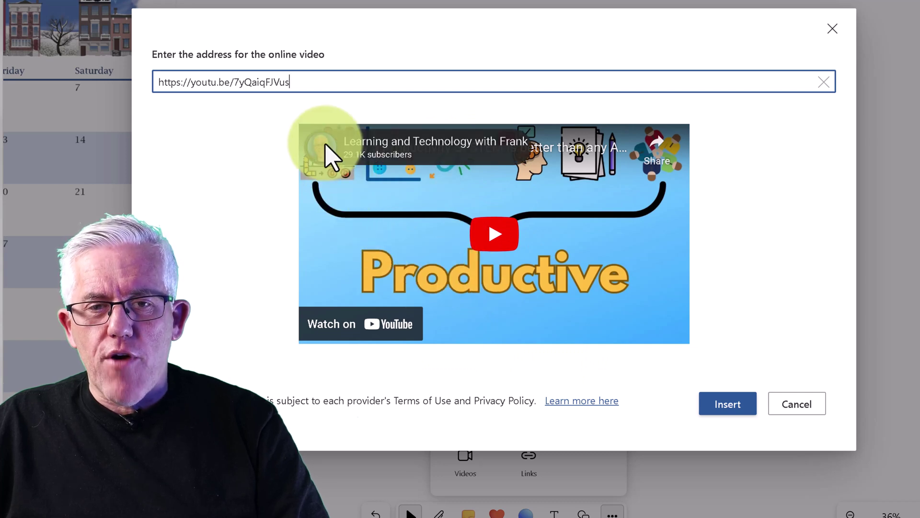
pyautogui.click(714, 407)
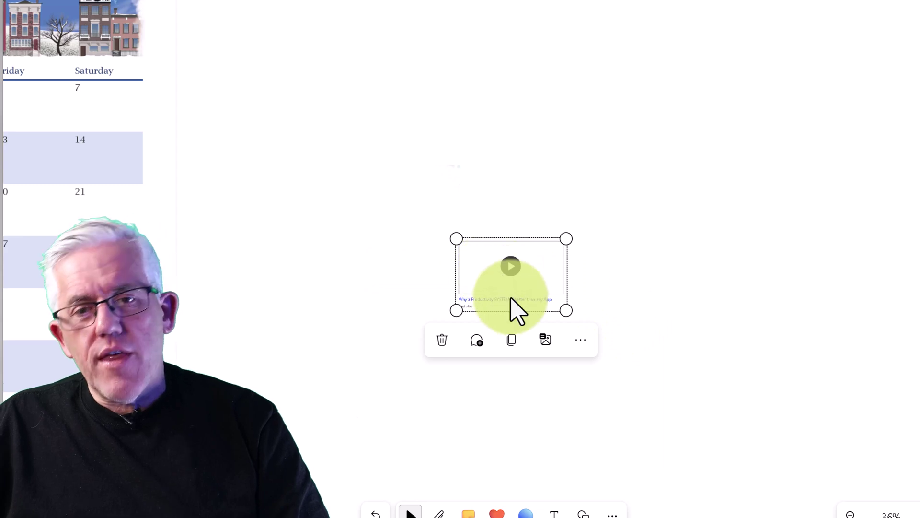
# Step: Enlarge the video card to fill the space beside the calendar and test its playback on the board
pyautogui.moveTo(456, 238); pyautogui.dragTo(212, 102)
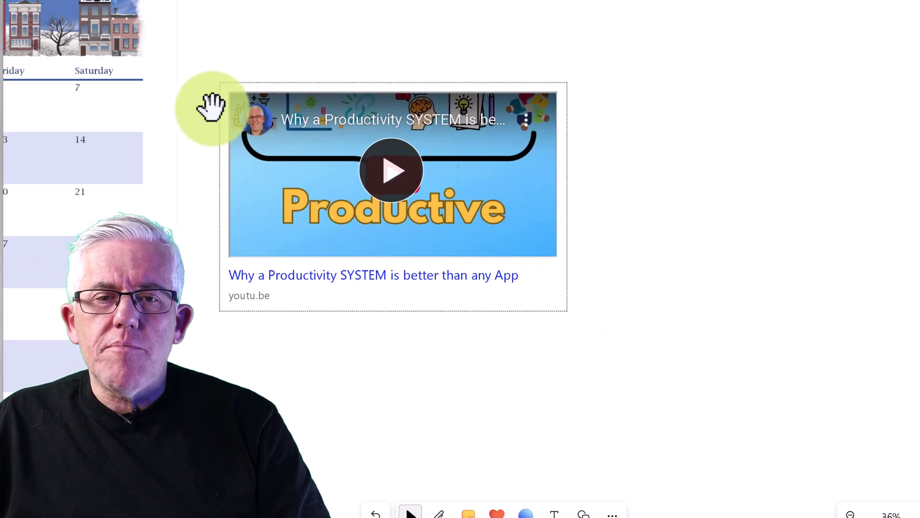
pyautogui.moveTo(566, 310); pyautogui.dragTo(727, 416)
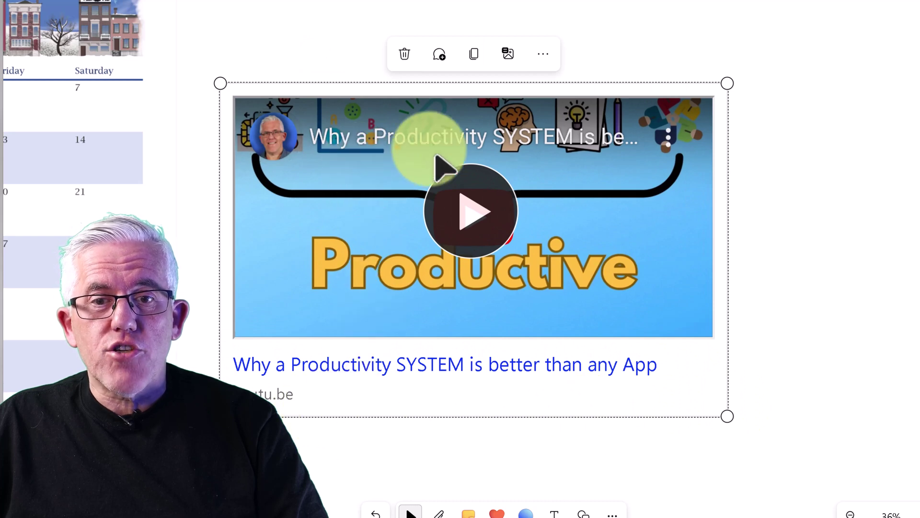
pyautogui.click(474, 234)
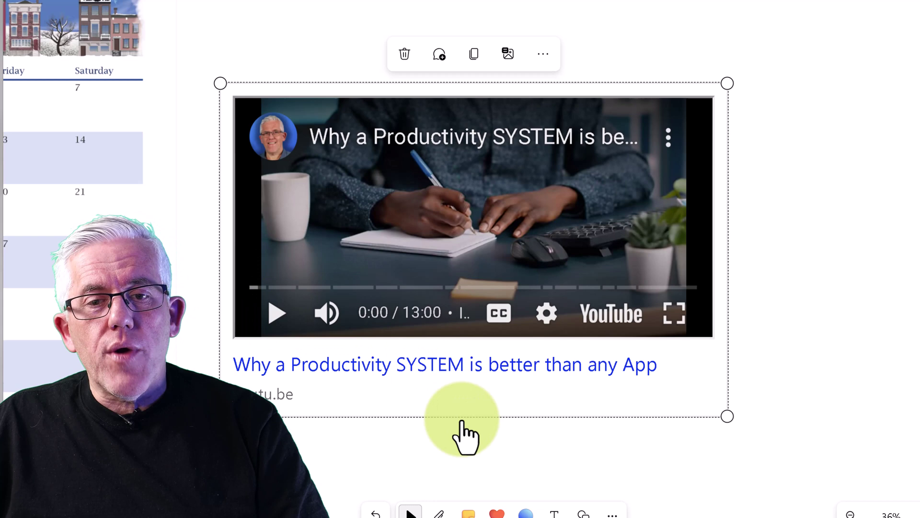
pyautogui.click(612, 514)
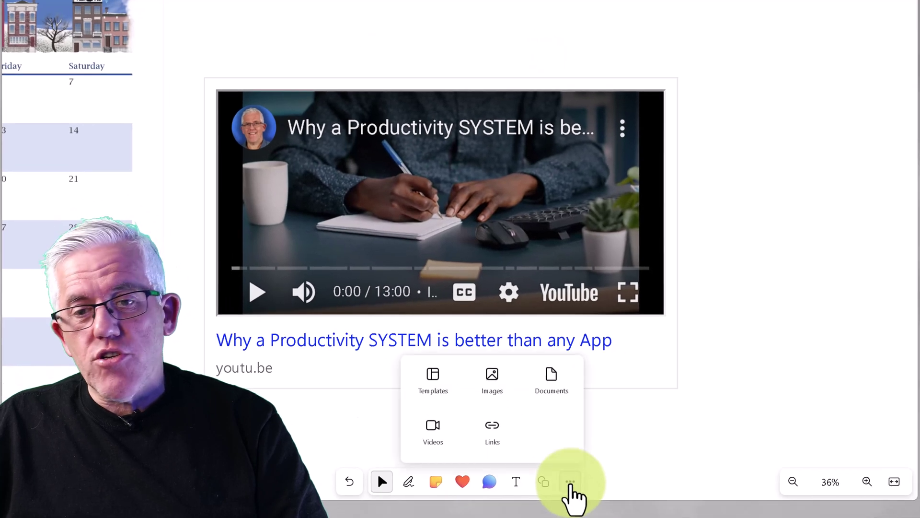
pyautogui.click(499, 438)
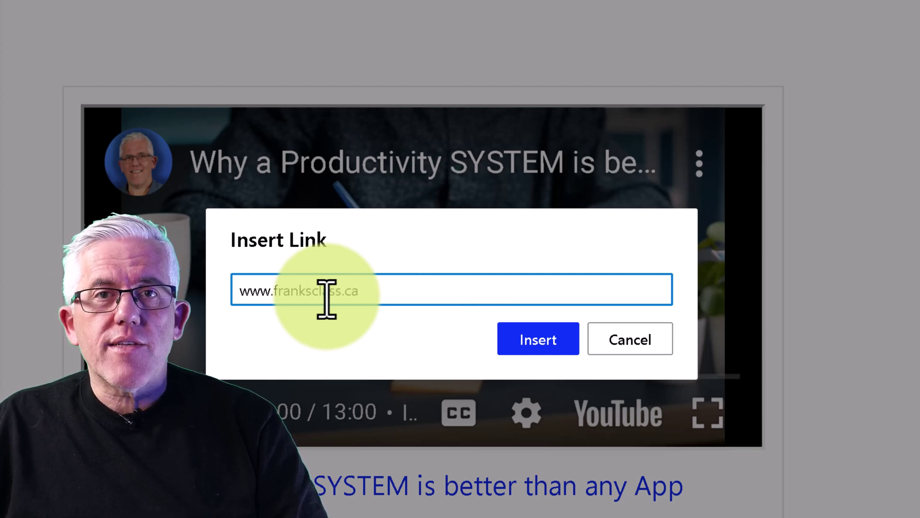
pyautogui.write('franksclass.ca')
pyautogui.click(510, 338)
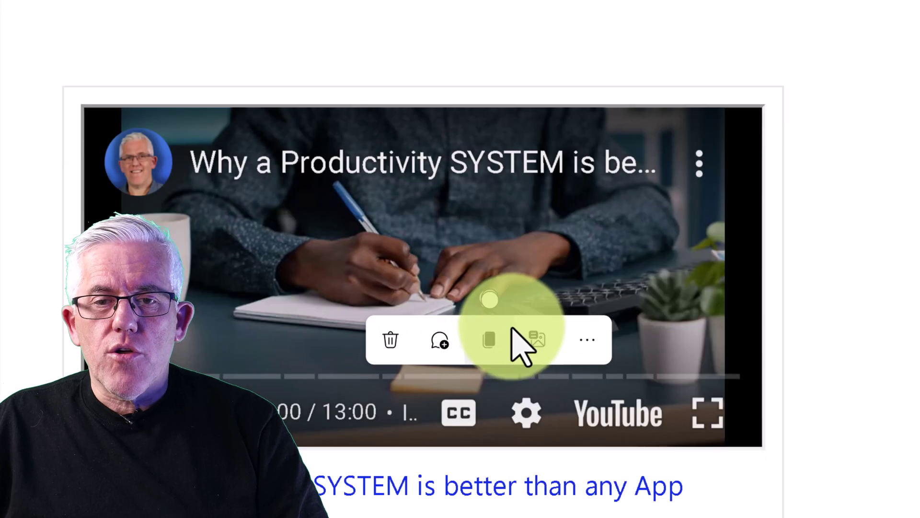
pyautogui.click(491, 337)
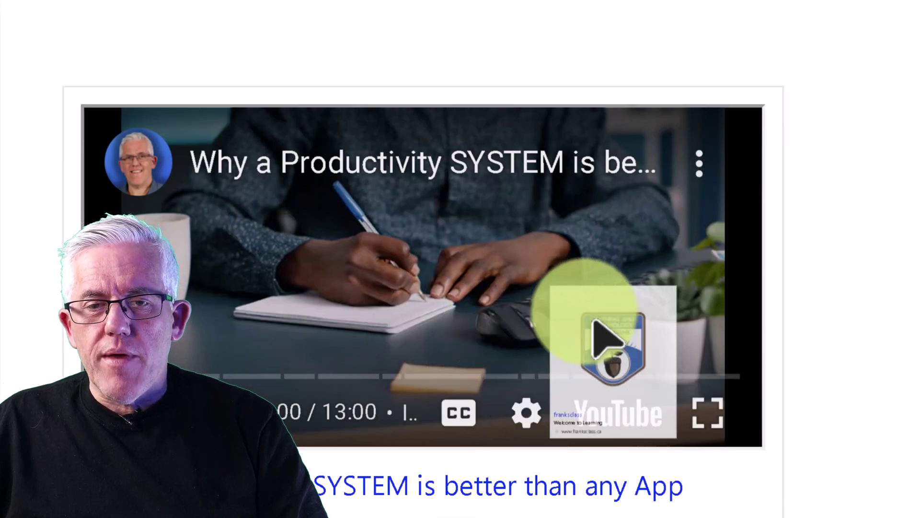
pyautogui.moveTo(607, 335); pyautogui.dragTo(913, 192)
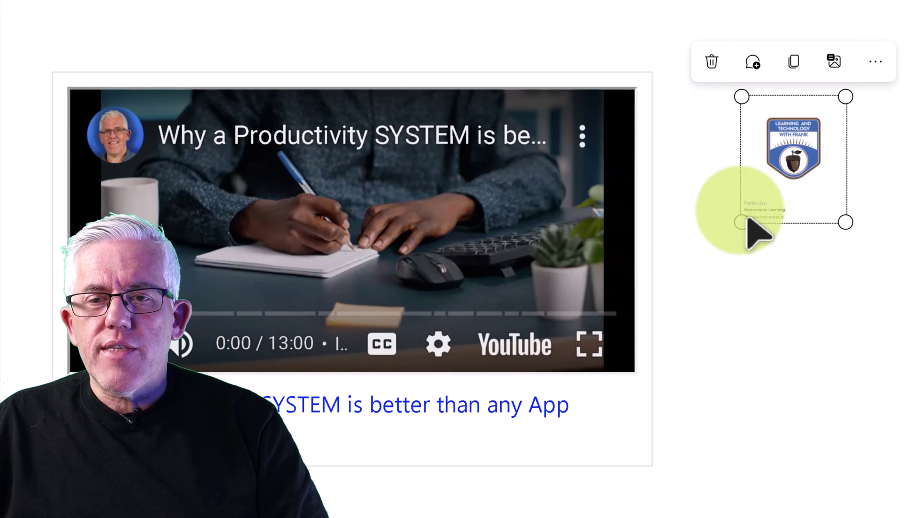
pyautogui.moveTo(741, 223); pyautogui.dragTo(617, 473)
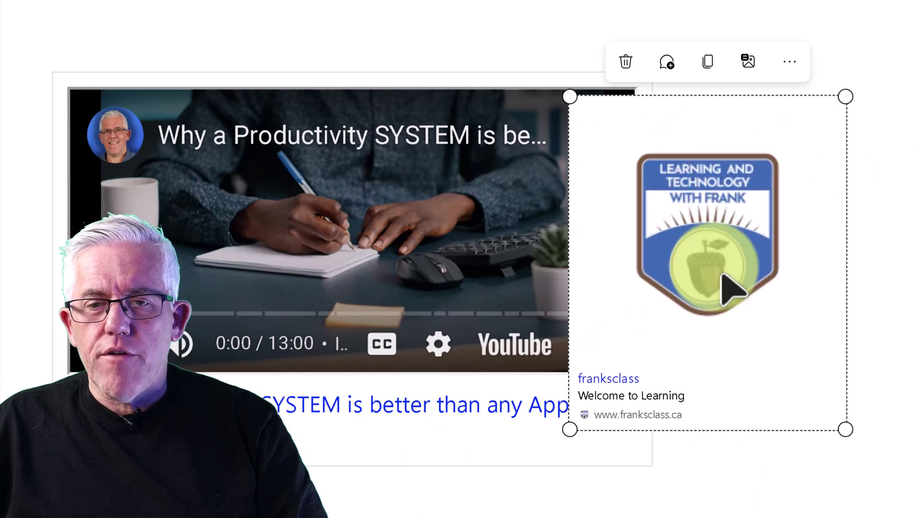
pyautogui.moveTo(729, 284); pyautogui.dragTo(842, 277)
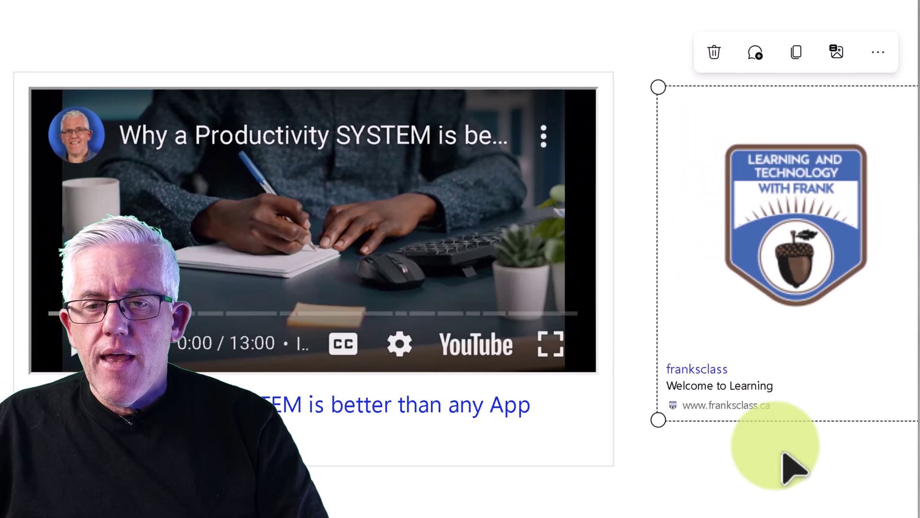
pyautogui.click(750, 475)
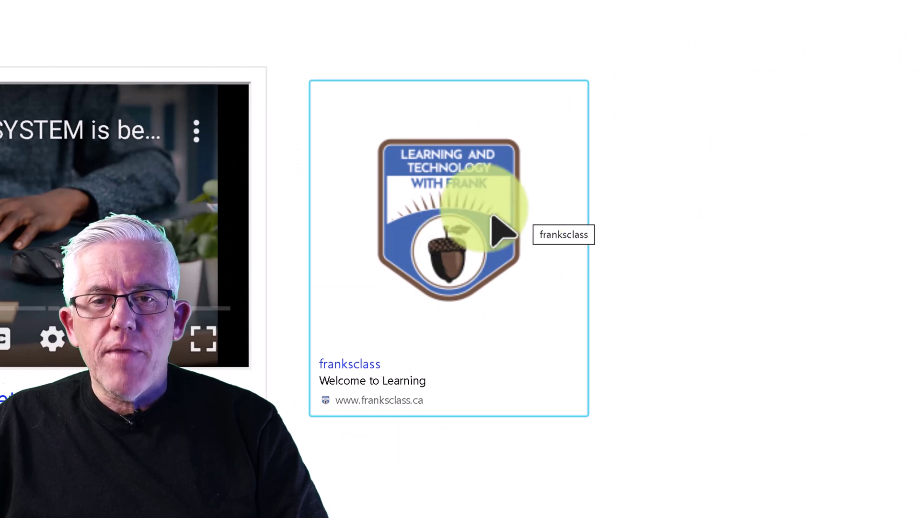
# Step: Check the link card's additional options, including Lock, and review the content types available for insertion
pyautogui.click(472, 204)
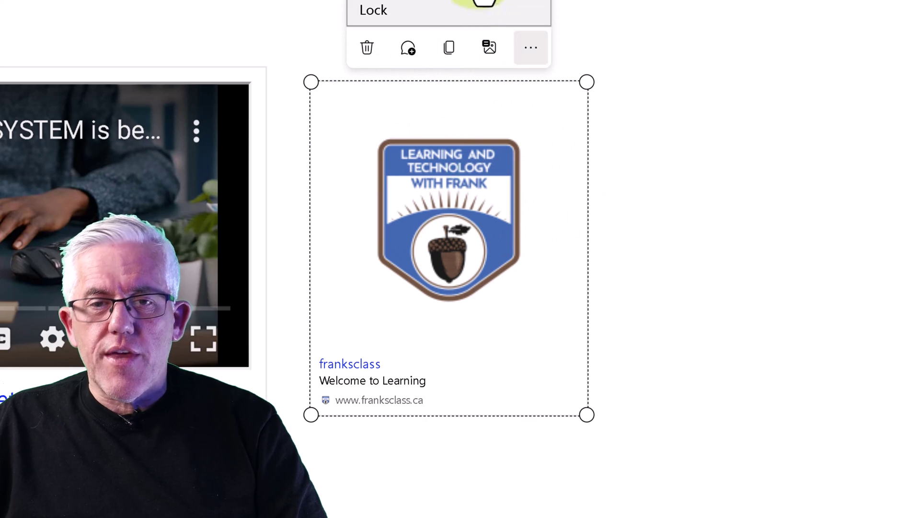
pyautogui.click(356, 365)
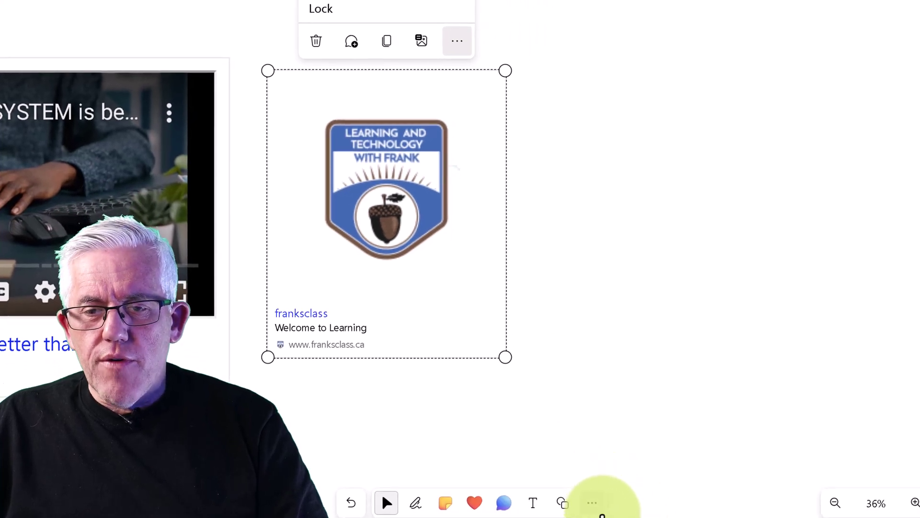
pyautogui.click(595, 505)
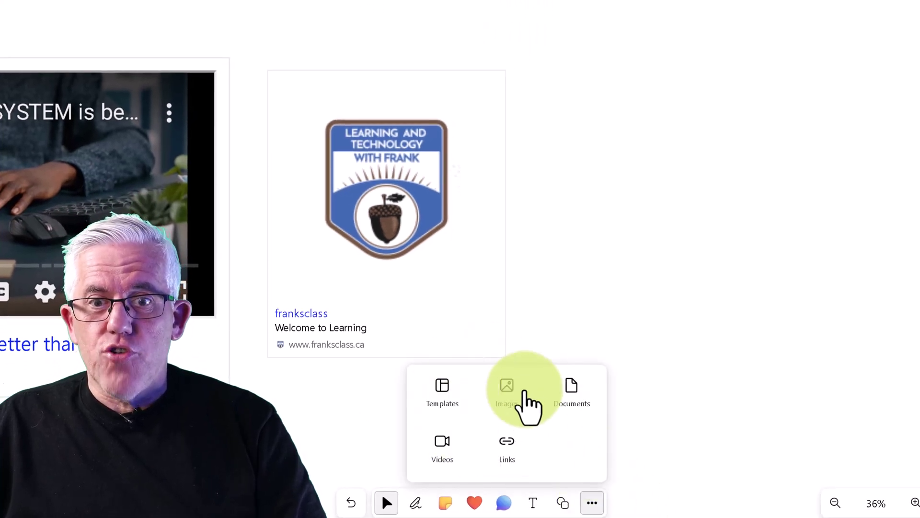
pyautogui.click(343, 446)
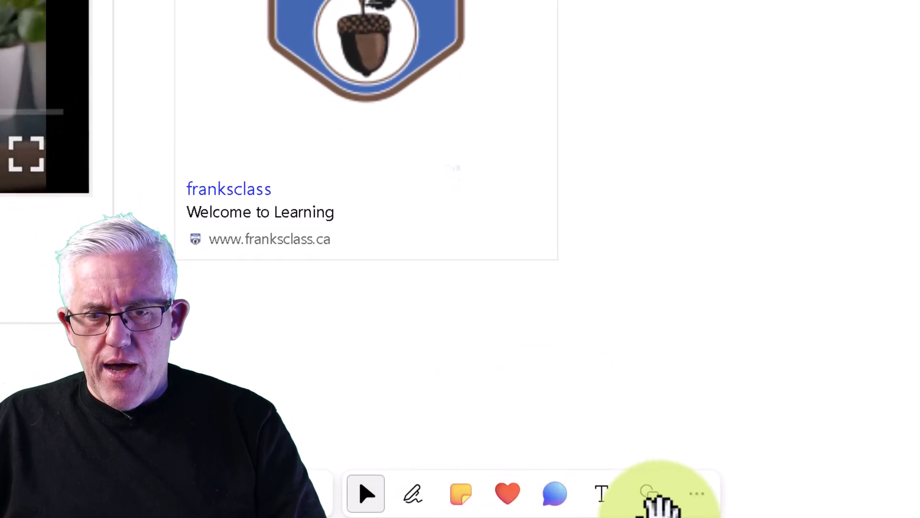
# Step: Trace loops and lines with the red laser pointer over the link card and the empty canvas around it
pyautogui.click(412, 494)
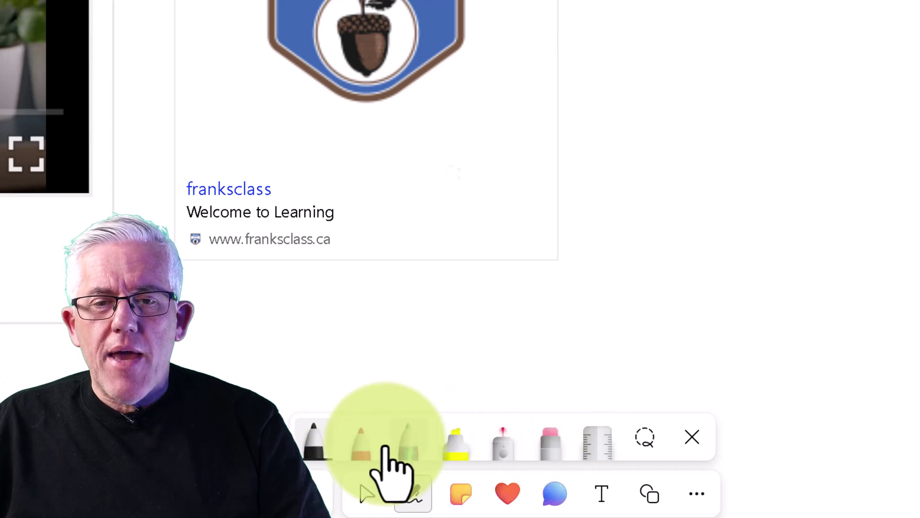
pyautogui.click(503, 443)
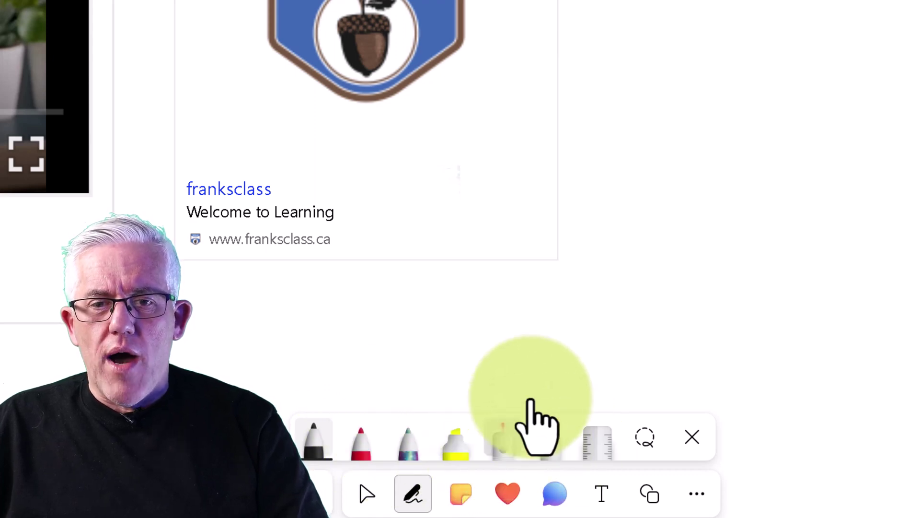
pyautogui.moveTo(526, 407); pyautogui.dragTo(565, 251)
pyautogui.moveTo(512, 98)
pyautogui.mouseDown()
pyautogui.moveTo(127, 45)
pyautogui.moveTo(355, 36)
pyautogui.mouseUp()
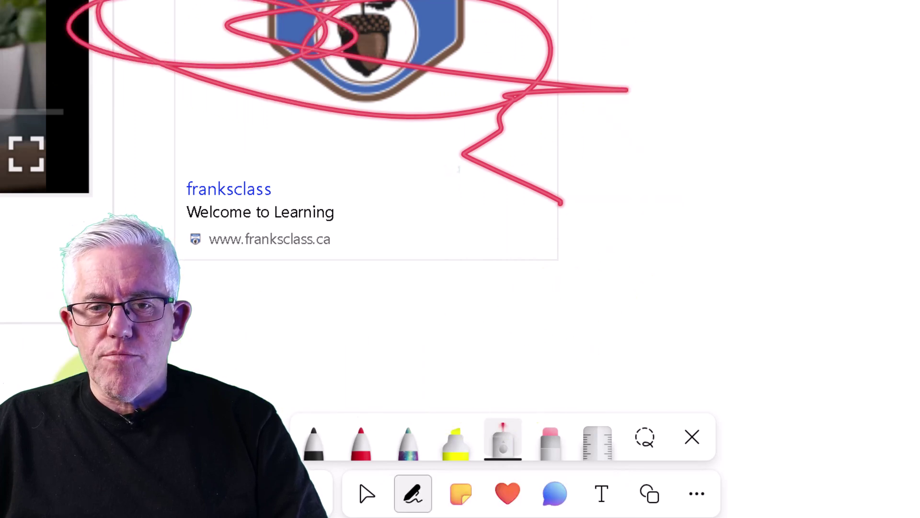
pyautogui.moveTo(474, 350); pyautogui.dragTo(565, 340)
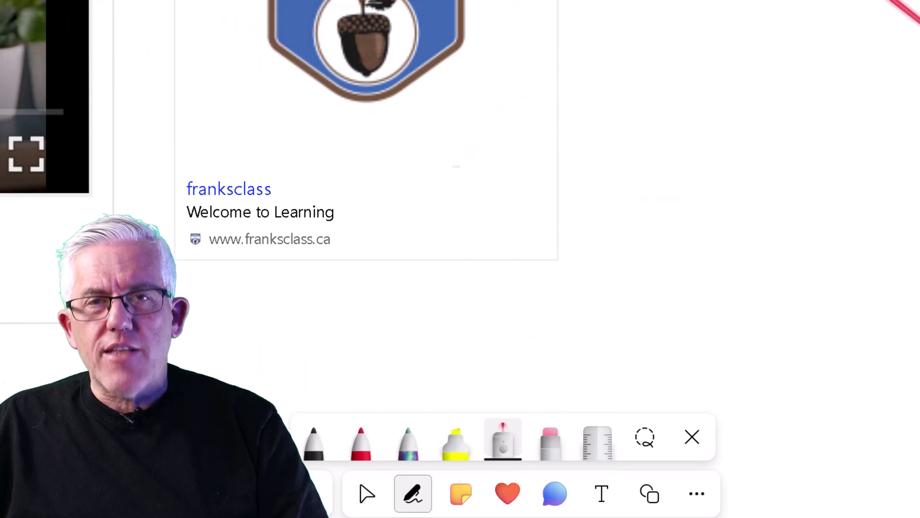
pyautogui.click(704, 194)
pyautogui.moveTo(781, 107); pyautogui.dragTo(881, 8)
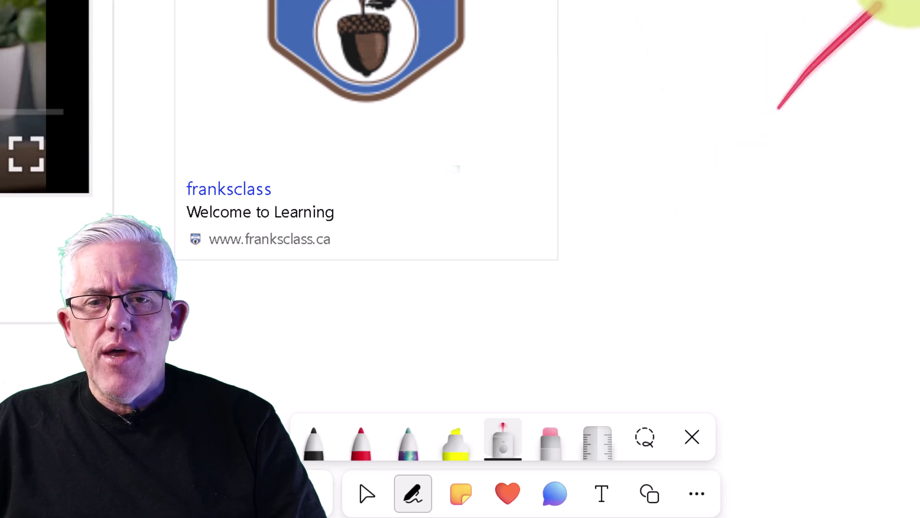
pyautogui.moveTo(516, 243)
pyautogui.mouseDown()
pyautogui.moveTo(561, 321)
pyautogui.moveTo(551, 394)
pyautogui.mouseUp()
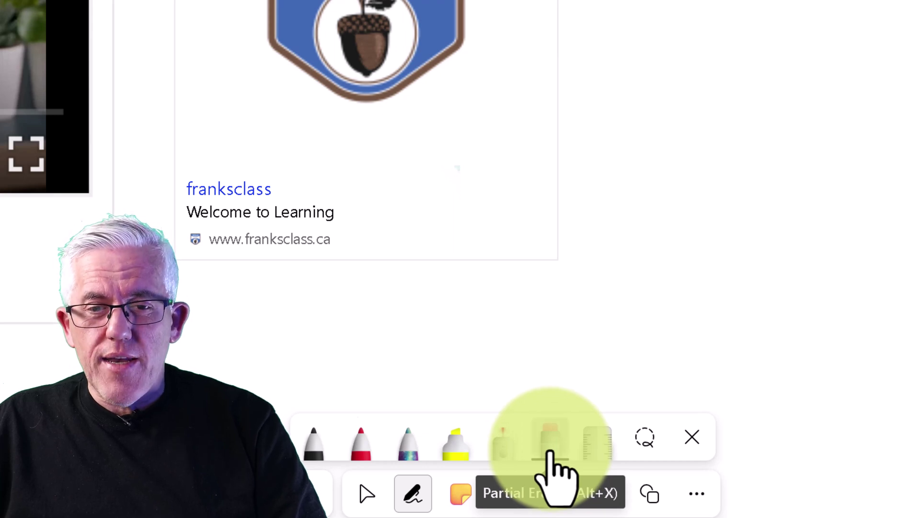
# Step: View the eraser's partial and entire stroke options and the laser pointer's colour choices
pyautogui.click(550, 454)
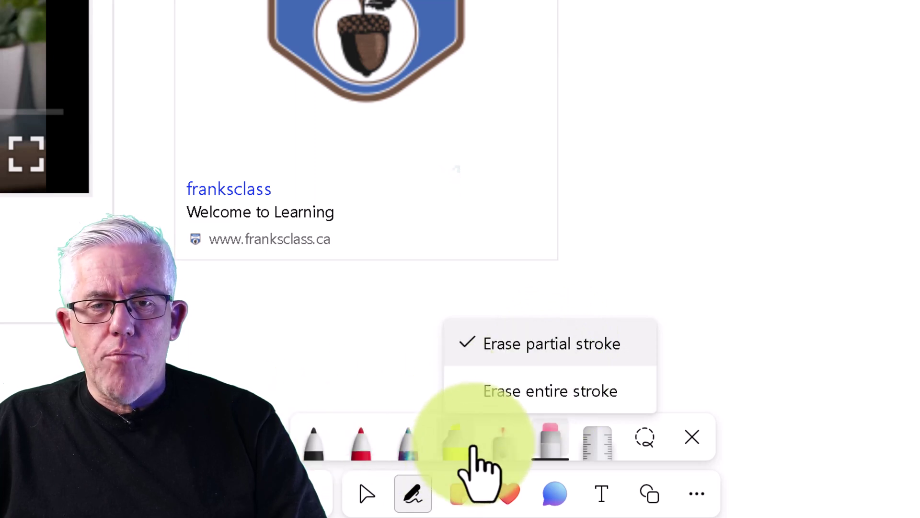
pyautogui.click(493, 448)
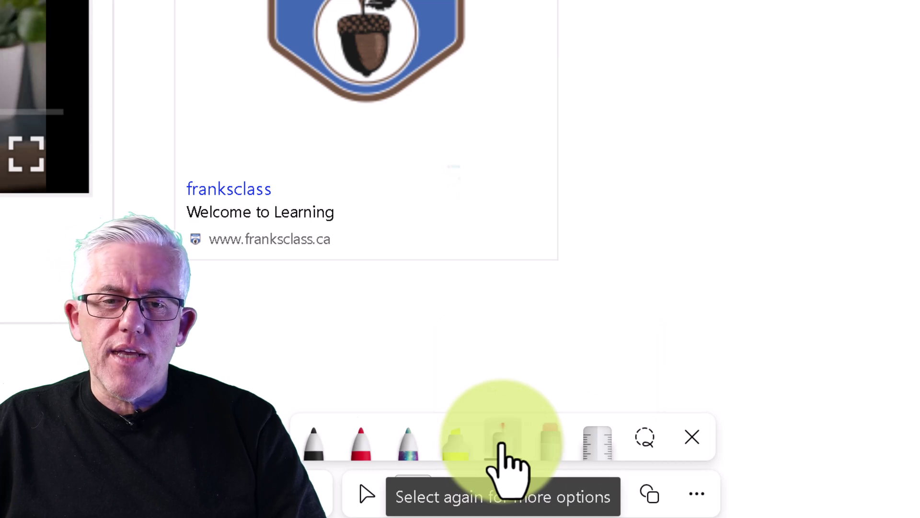
pyautogui.click(501, 446)
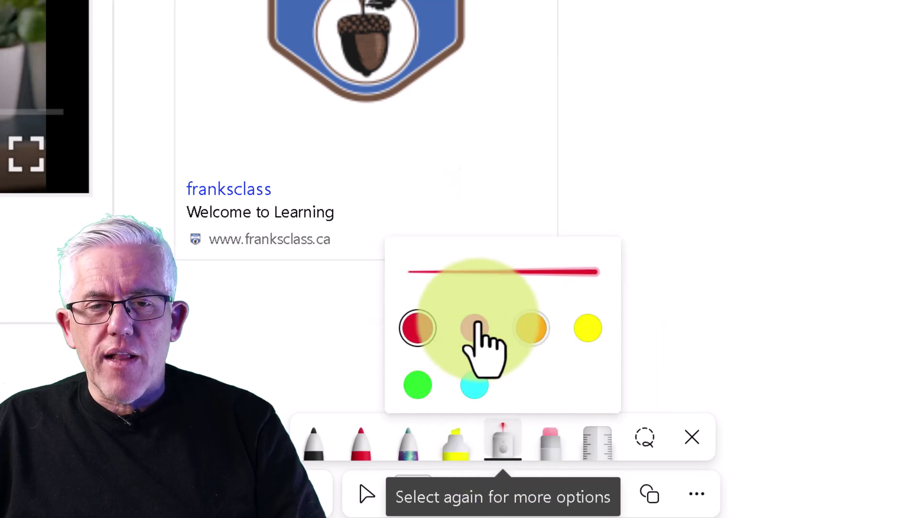
pyautogui.click(364, 359)
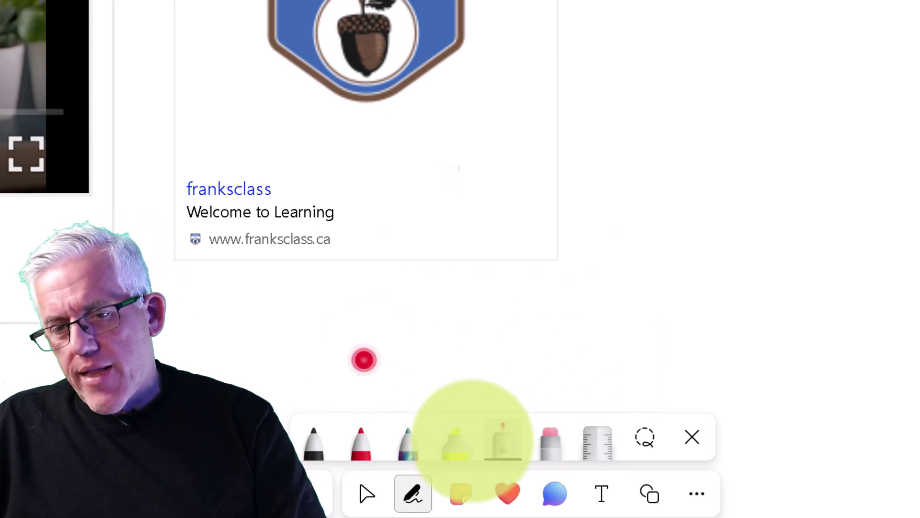
# Step: View the highlighter's thickness and colour choices and the galaxy pen's thickness, colour and arrow options
pyautogui.click(453, 450)
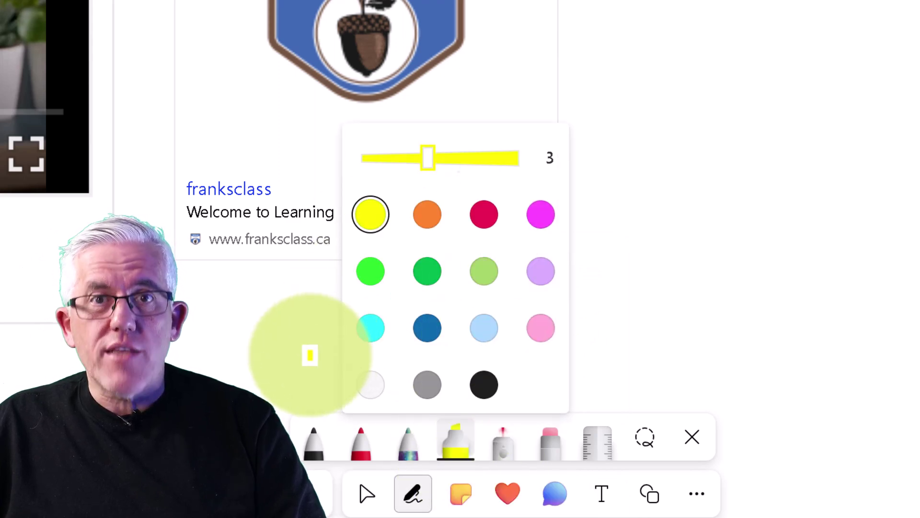
pyautogui.click(310, 355)
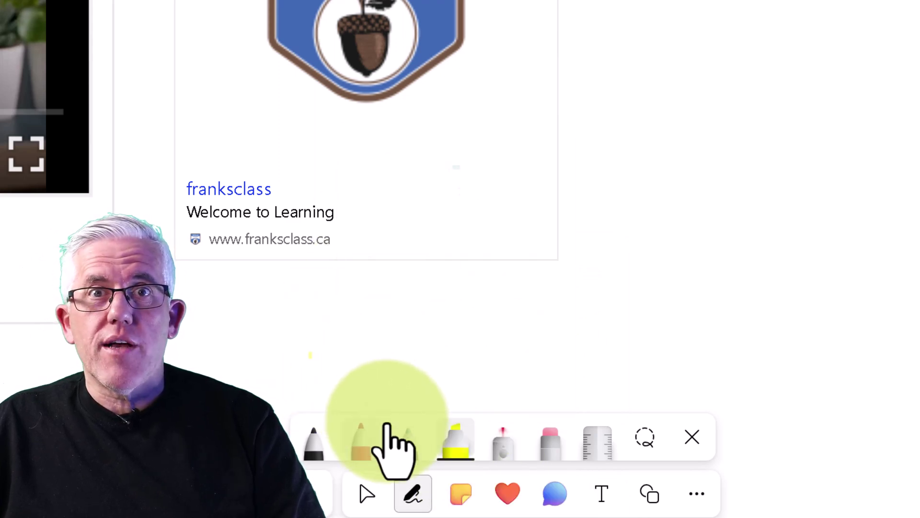
pyautogui.click(407, 444)
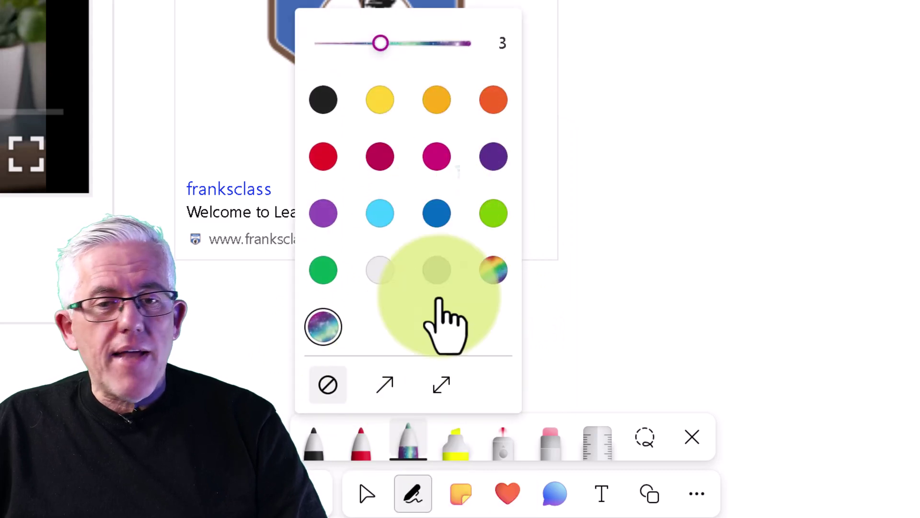
# Step: Give the galaxy pen a single-ended arrow and draw a long diagonal arrow and a shorter one beside the link card
pyautogui.click(383, 385)
pyautogui.moveTo(606, 278); pyautogui.dragTo(783, 120)
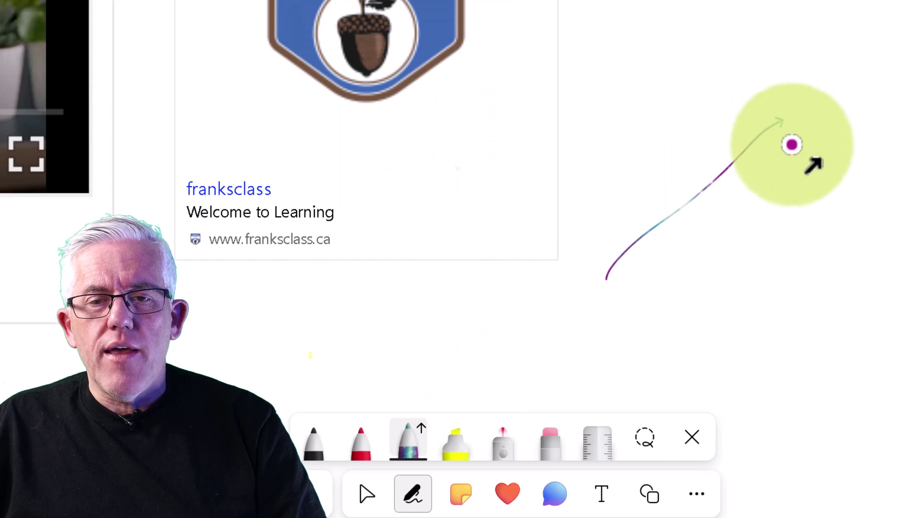
pyautogui.keyDown('ctrl'); pyautogui.scroll(5, 690, 201); pyautogui.keyUp('ctrl')
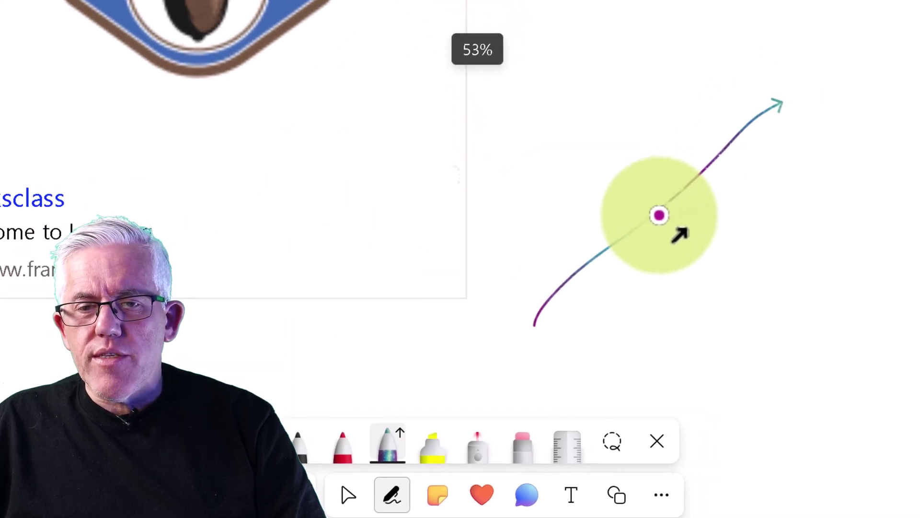
pyautogui.keyDown('ctrl'); pyautogui.scroll(5, 659, 215); pyautogui.keyUp('ctrl')
pyautogui.moveTo(766, 206); pyautogui.dragTo(649, 247)
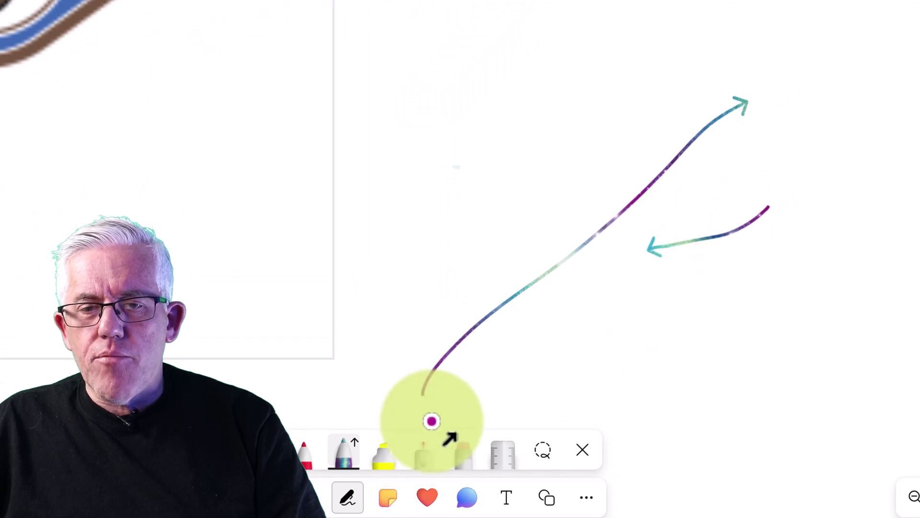
# Step: Draw a plain black line below the galaxy arrows and a curved black line with arrowheads at both ends above them
pyautogui.click(307, 453)
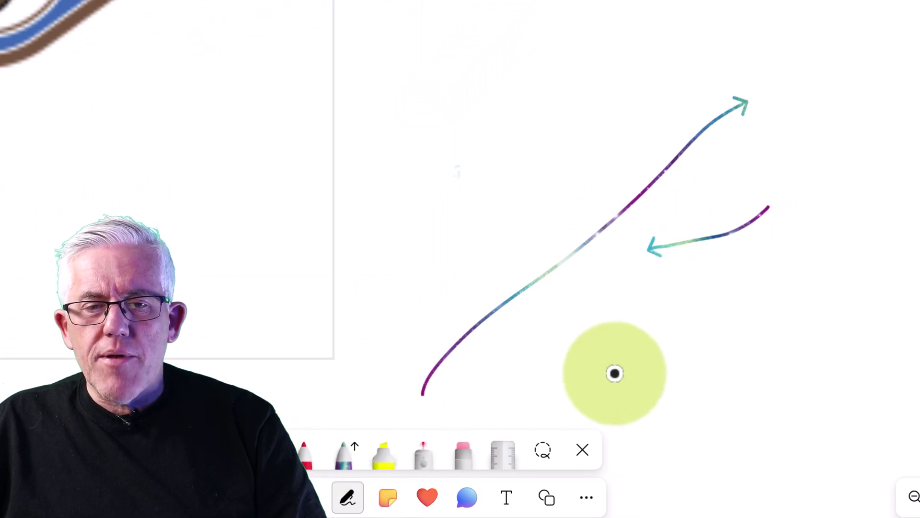
pyautogui.moveTo(615, 372); pyautogui.dragTo(352, 381)
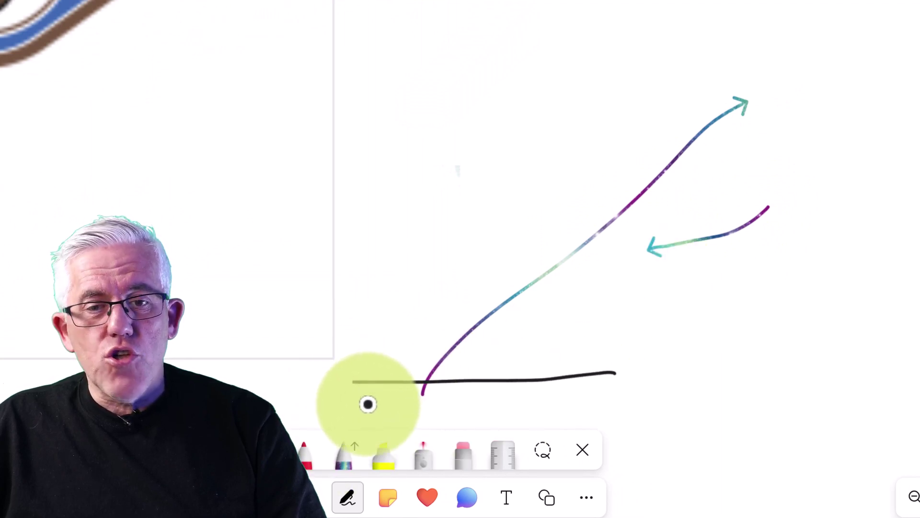
pyautogui.click(268, 455)
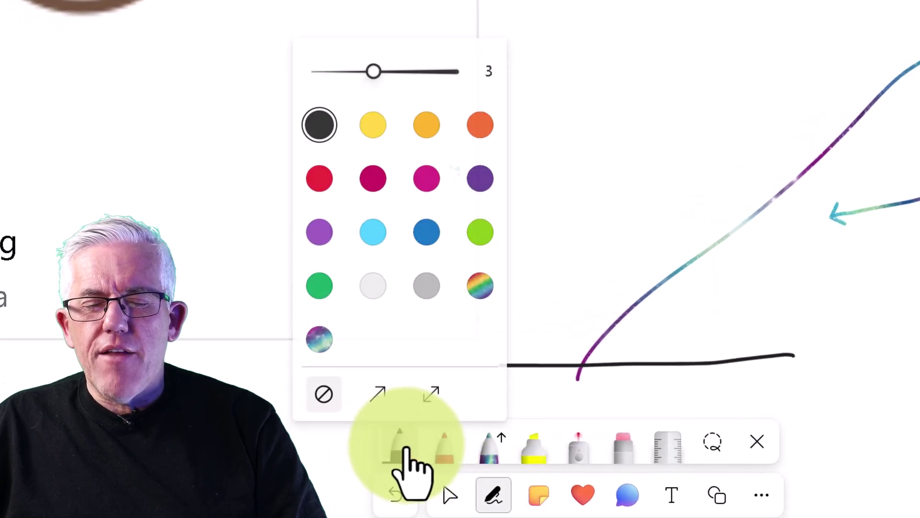
pyautogui.click(431, 392)
pyautogui.moveTo(631, 205); pyautogui.dragTo(803, 37)
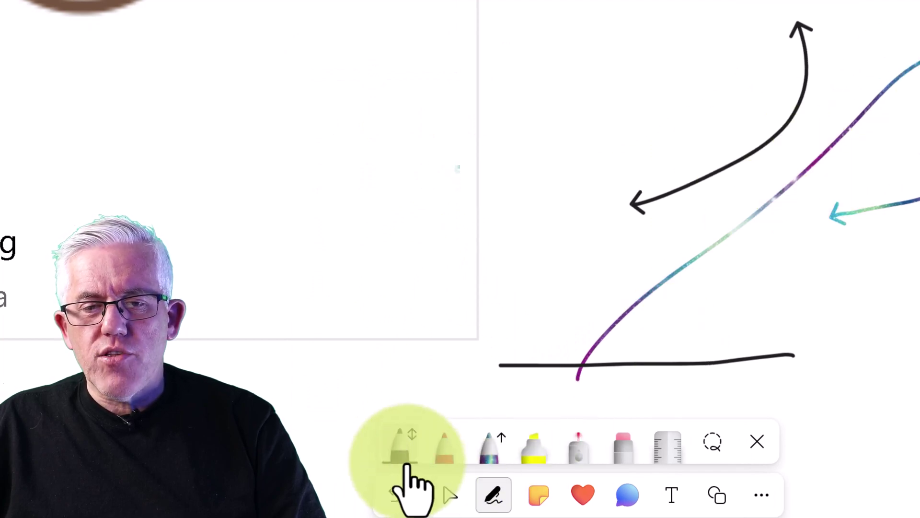
# Step: Turn off the black pen's arrowheads, set its thickness to 4, and draw freehand curves and a large outline around the arrows
pyautogui.click(401, 457)
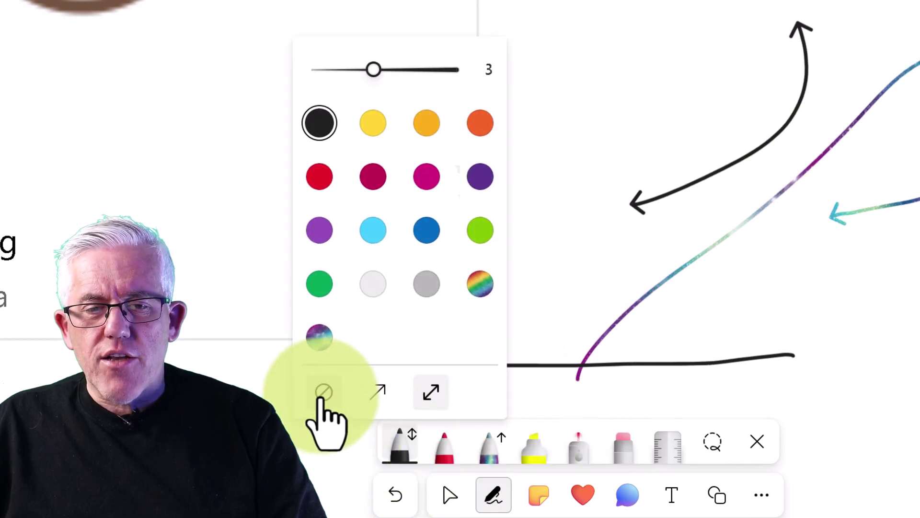
pyautogui.click(323, 392)
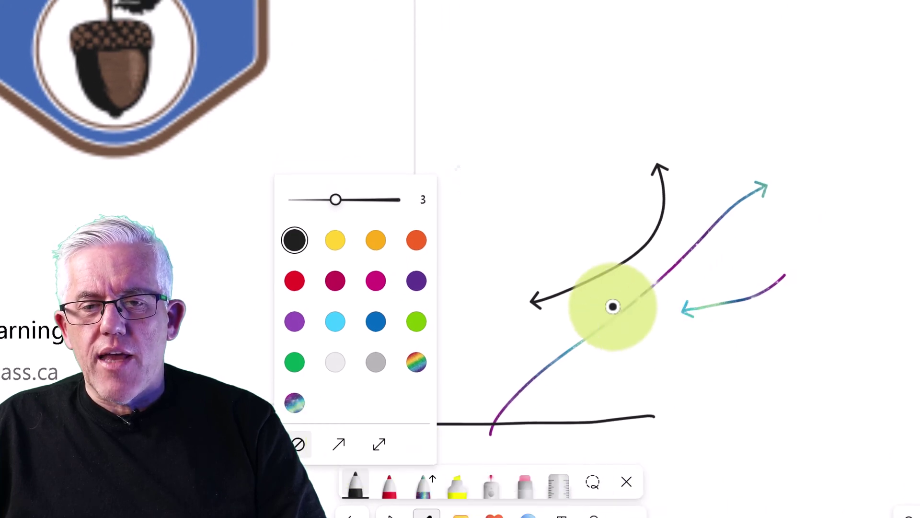
pyautogui.scroll(4, 613, 306)
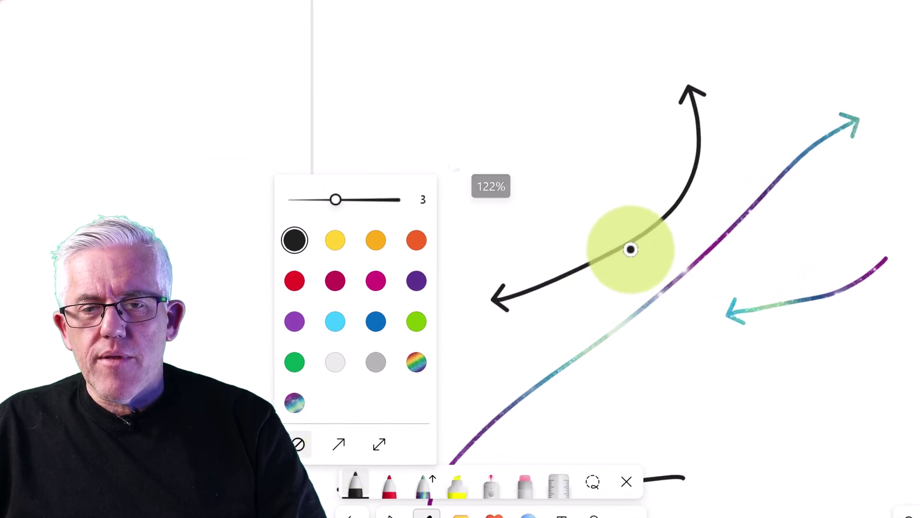
pyautogui.moveTo(336, 199); pyautogui.dragTo(357, 201)
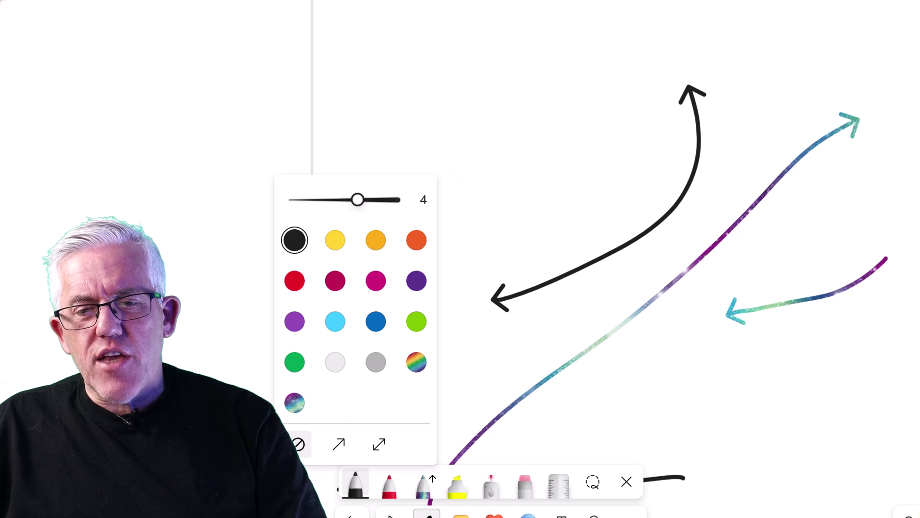
pyautogui.scroll(-2, 910, 398)
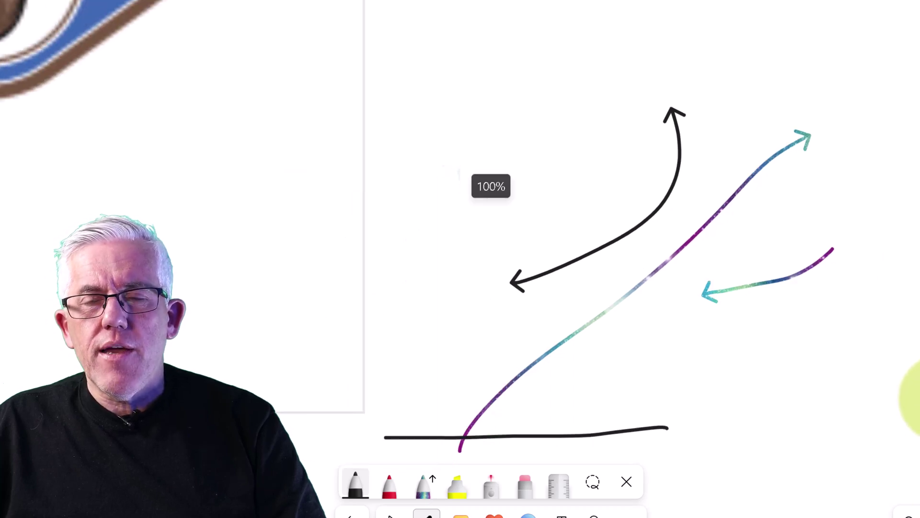
pyautogui.moveTo(487, 184)
pyautogui.mouseDown()
pyautogui.moveTo(555, 236)
pyautogui.moveTo(606, 199)
pyautogui.mouseUp()
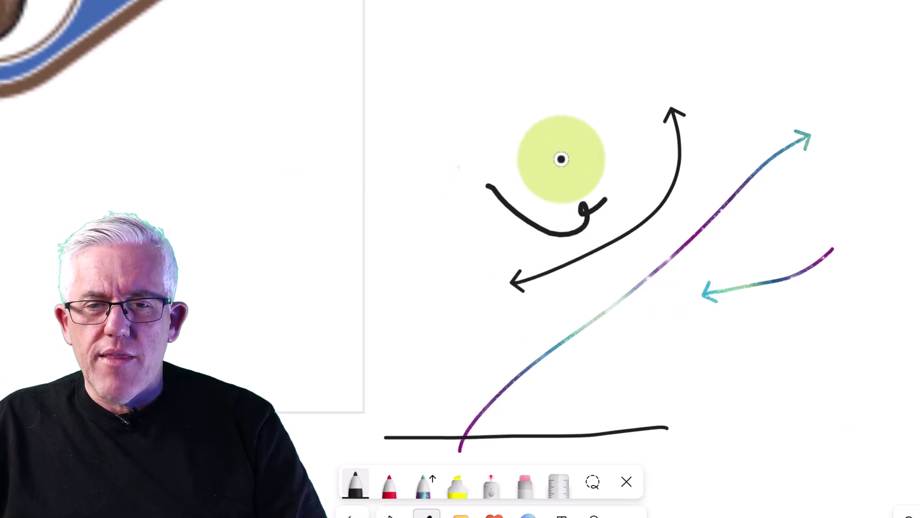
pyautogui.moveTo(562, 159); pyautogui.dragTo(540, 64)
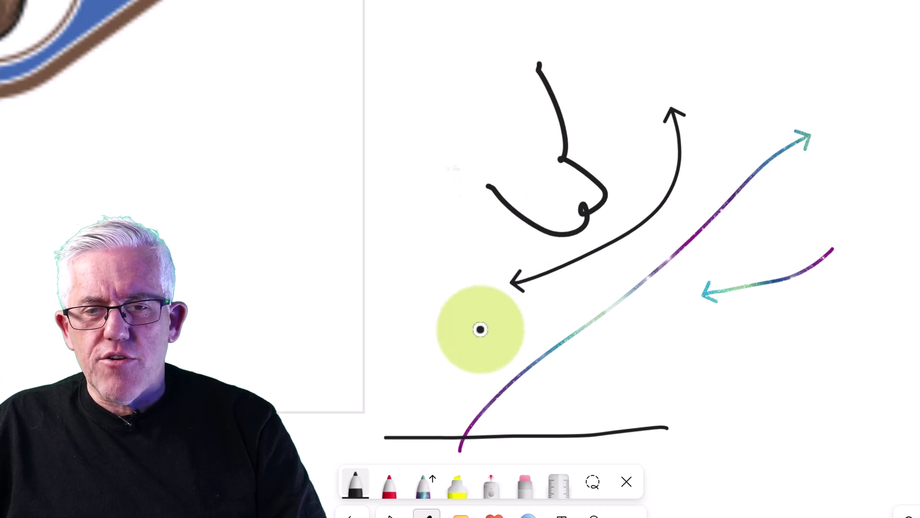
pyautogui.moveTo(446, 291)
pyautogui.mouseDown()
pyautogui.moveTo(424, 287)
pyautogui.moveTo(489, 164)
pyautogui.moveTo(597, 42)
pyautogui.moveTo(852, 88)
pyautogui.moveTo(762, 281)
pyautogui.moveTo(554, 322)
pyautogui.moveTo(455, 274)
pyautogui.mouseUp()
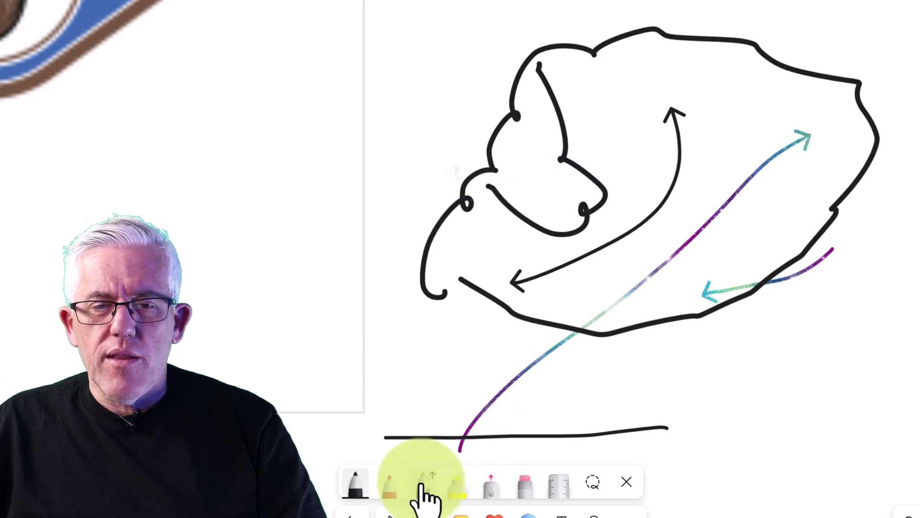
# Step: Lasso-select the freehand drawing with its enclosed arrows and view the selection's additional options
pyautogui.click(593, 485)
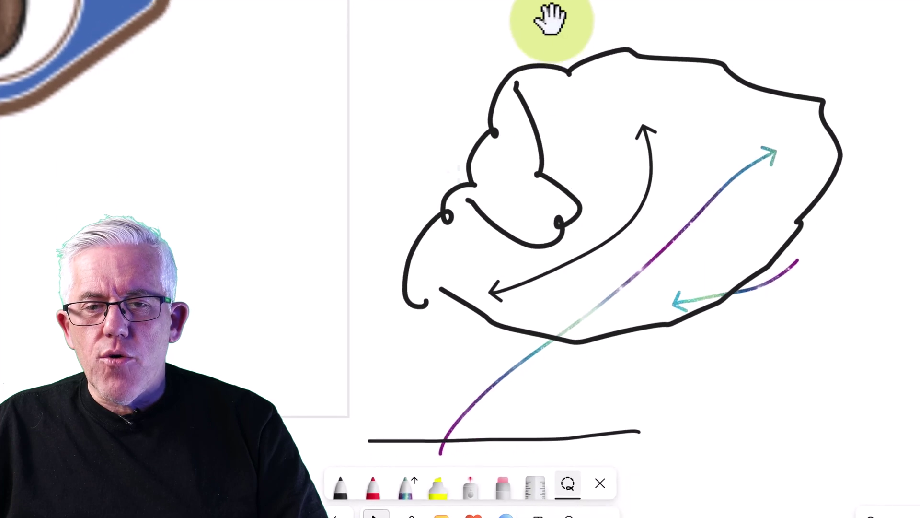
pyautogui.moveTo(526, 6)
pyautogui.mouseDown()
pyautogui.moveTo(320, 333)
pyautogui.moveTo(611, 496)
pyautogui.moveTo(919, 164)
pyautogui.mouseUp()
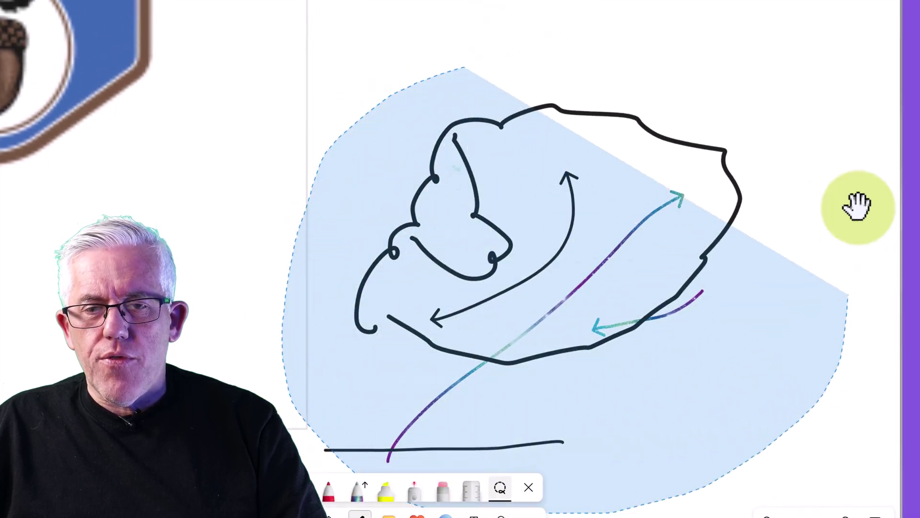
pyautogui.moveTo(858, 206)
pyautogui.mouseDown()
pyautogui.moveTo(571, 7)
pyautogui.moveTo(455, 45)
pyautogui.moveTo(468, 59)
pyautogui.mouseUp()
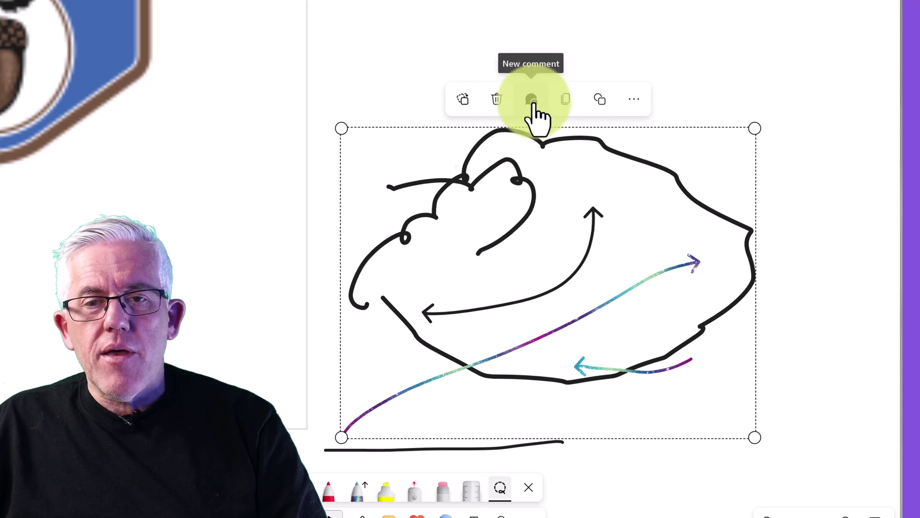
pyautogui.click(613, 101)
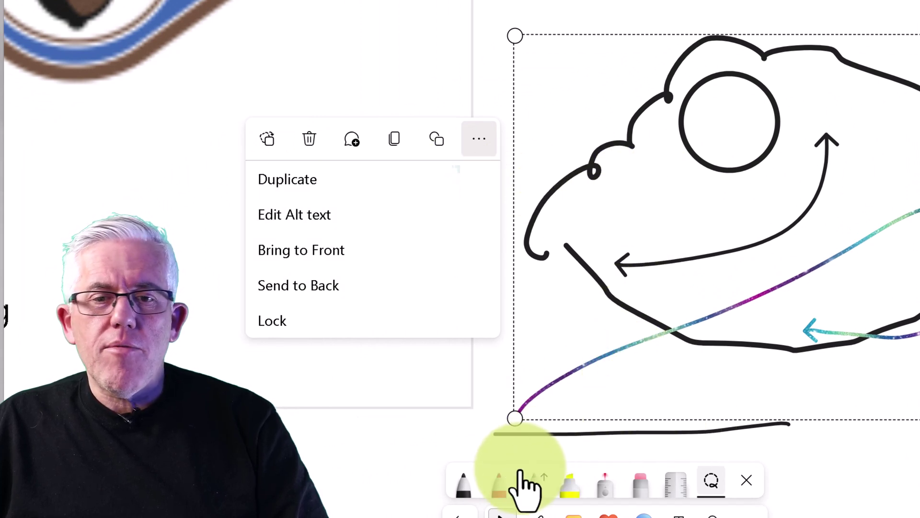
# Step: Leave the inking tools and move the grouped freehand drawing up and to the left, away from the black horizontal line
pyautogui.click(501, 502)
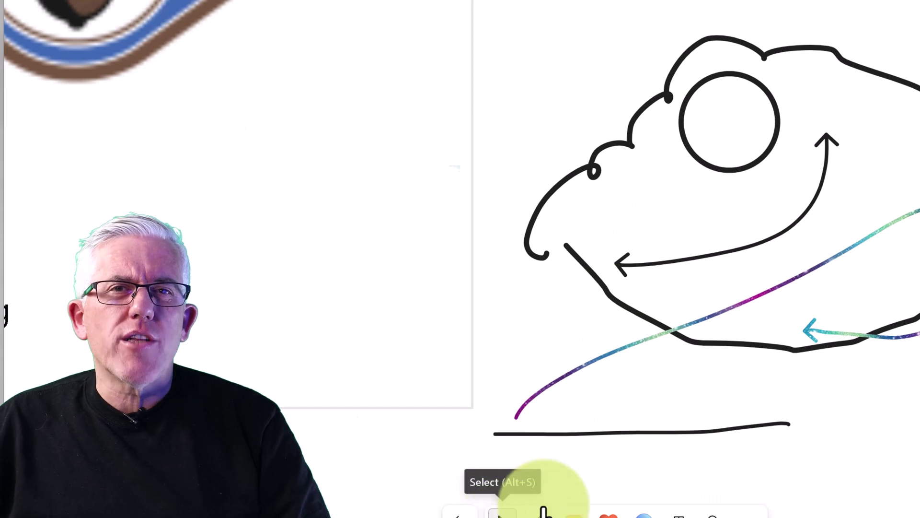
pyautogui.moveTo(715, 278)
pyautogui.mouseDown()
pyautogui.moveTo(448, 185)
pyautogui.moveTo(708, 27)
pyautogui.moveTo(870, 237)
pyautogui.moveTo(559, 179)
pyautogui.moveTo(772, 158)
pyautogui.moveTo(649, 189)
pyautogui.mouseUp()
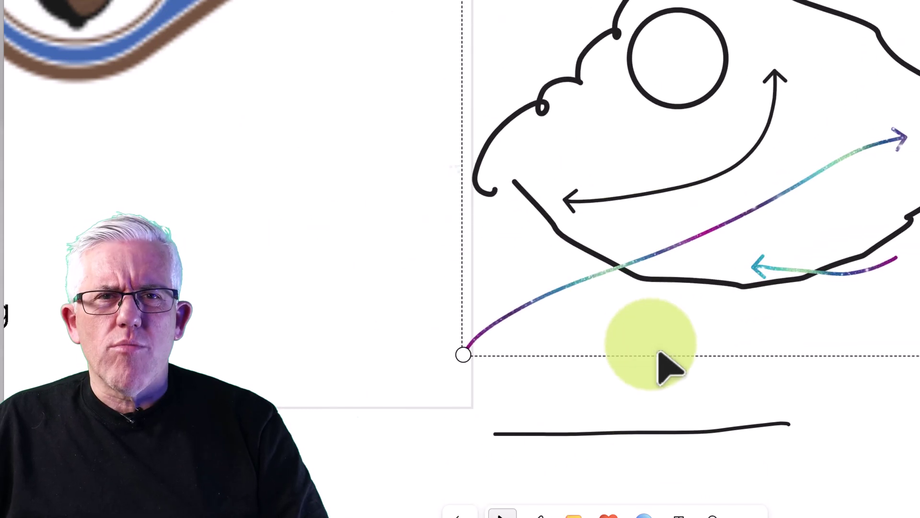
# Step: Place the ruler across the freehand drawing, rotate it to 54°, and draw a straight black line along its edge
pyautogui.click(602, 497)
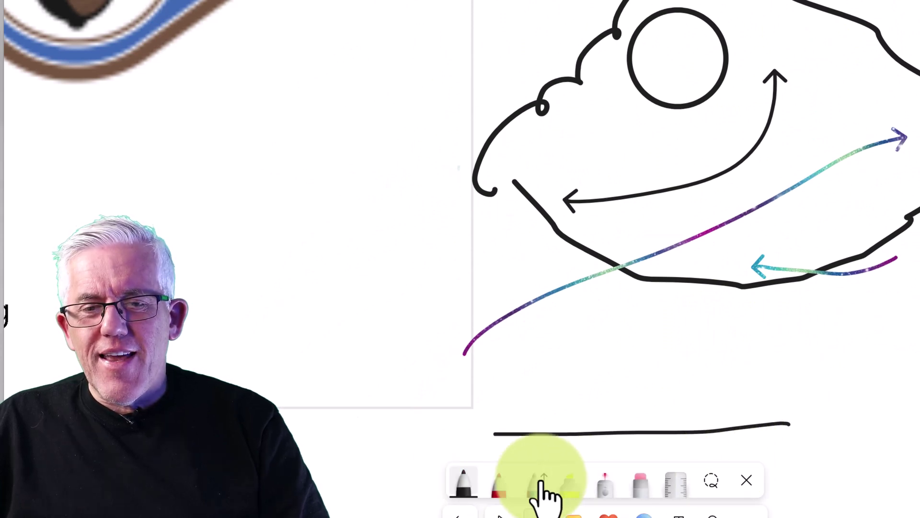
pyautogui.click(675, 482)
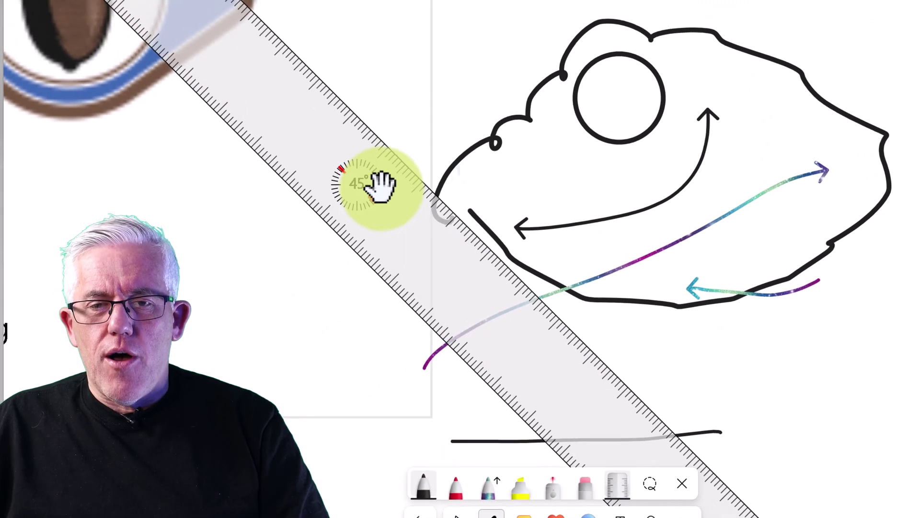
pyautogui.moveTo(381, 187); pyautogui.dragTo(623, 266)
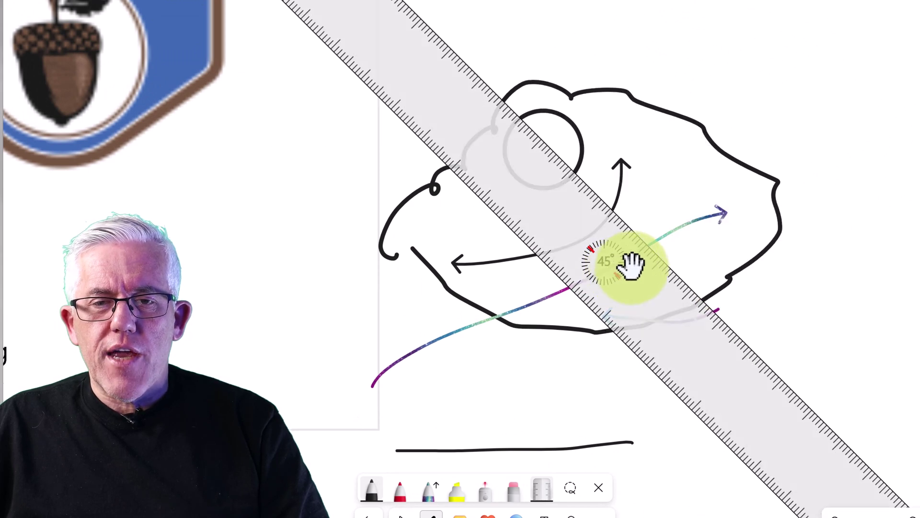
pyautogui.scroll(-9, 642, 266)
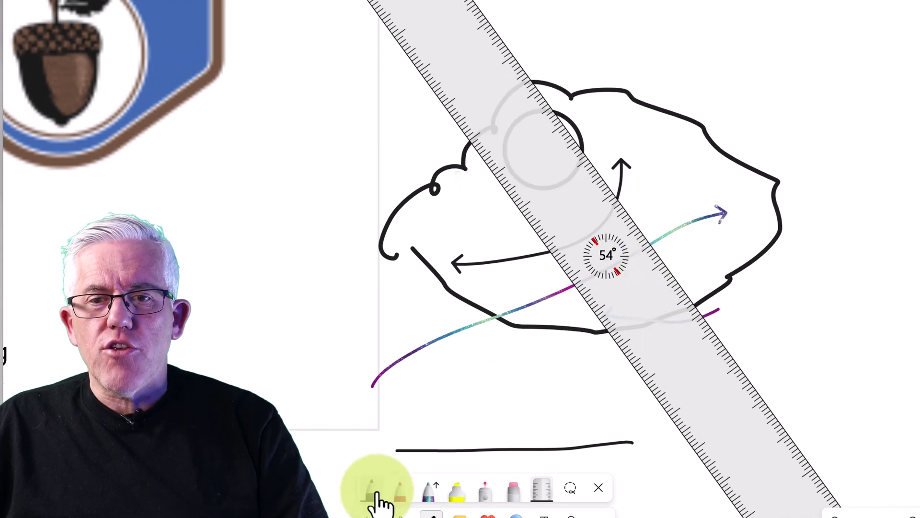
pyautogui.click(373, 493)
pyautogui.moveTo(509, 46)
pyautogui.mouseDown()
pyautogui.moveTo(539, 100)
pyautogui.moveTo(639, 432)
pyautogui.moveTo(675, 507)
pyautogui.mouseUp()
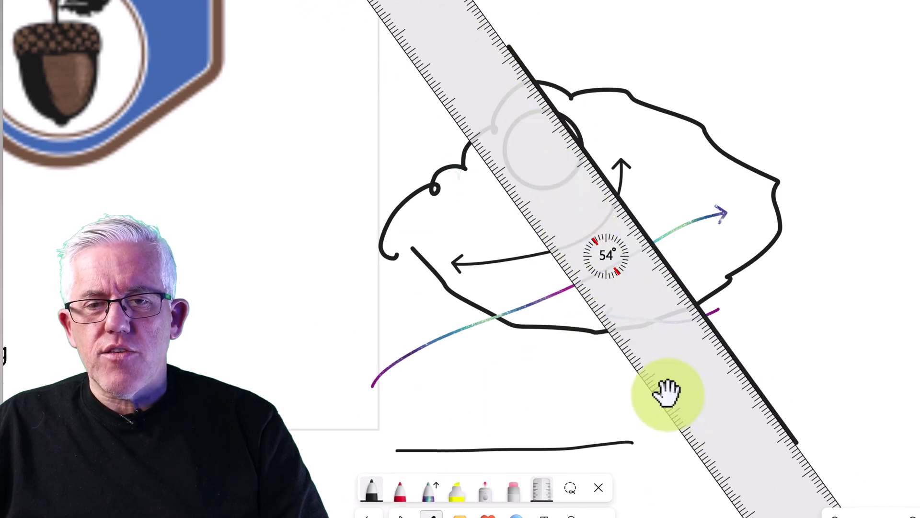
# Step: Rotate the ruler to 24°, draw a second straight black line along its upper edge, and put the ruler away
pyautogui.scroll(9, 641, 292)
pyautogui.scroll(20, 642, 277)
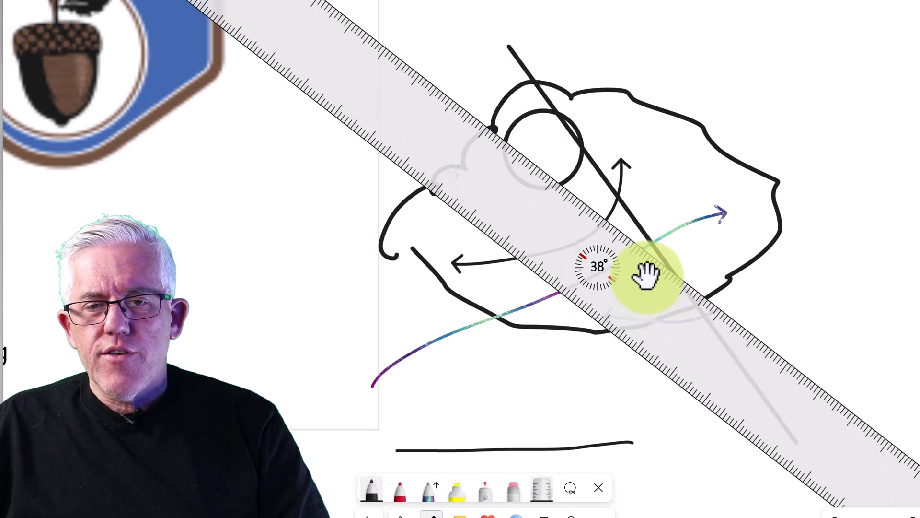
pyautogui.moveTo(657, 290)
pyautogui.mouseDown()
pyautogui.moveTo(683, 407)
pyautogui.moveTo(489, 259)
pyautogui.moveTo(499, 272)
pyautogui.moveTo(617, 318)
pyautogui.mouseUp()
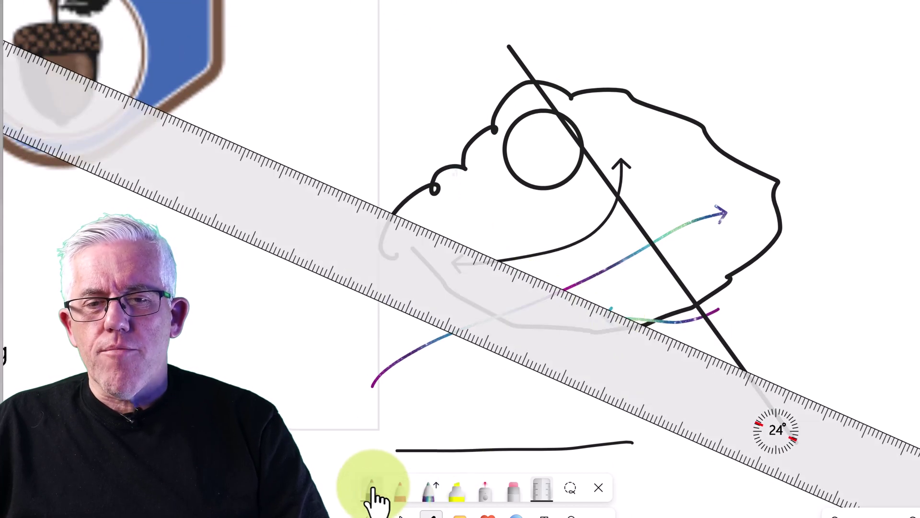
pyautogui.click(373, 491)
pyautogui.moveTo(485, 251)
pyautogui.mouseDown()
pyautogui.moveTo(675, 355)
pyautogui.moveTo(913, 460)
pyautogui.mouseUp()
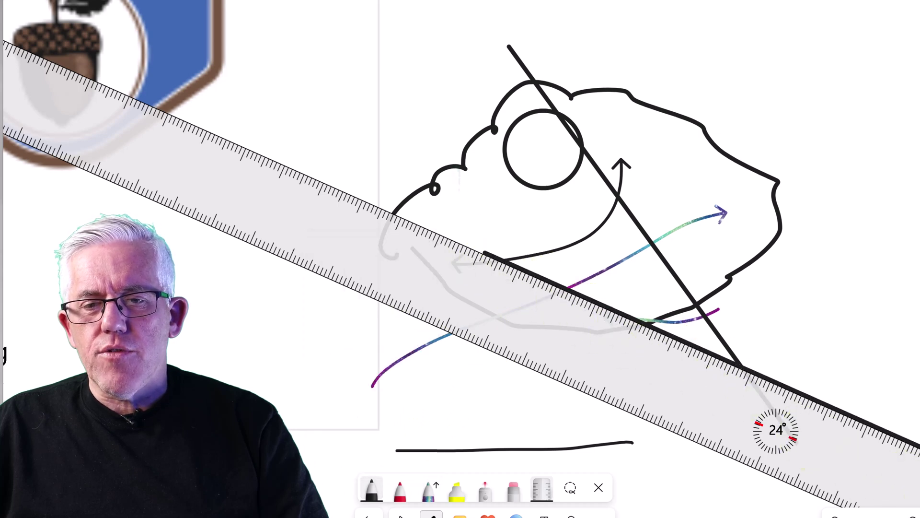
pyautogui.click(544, 489)
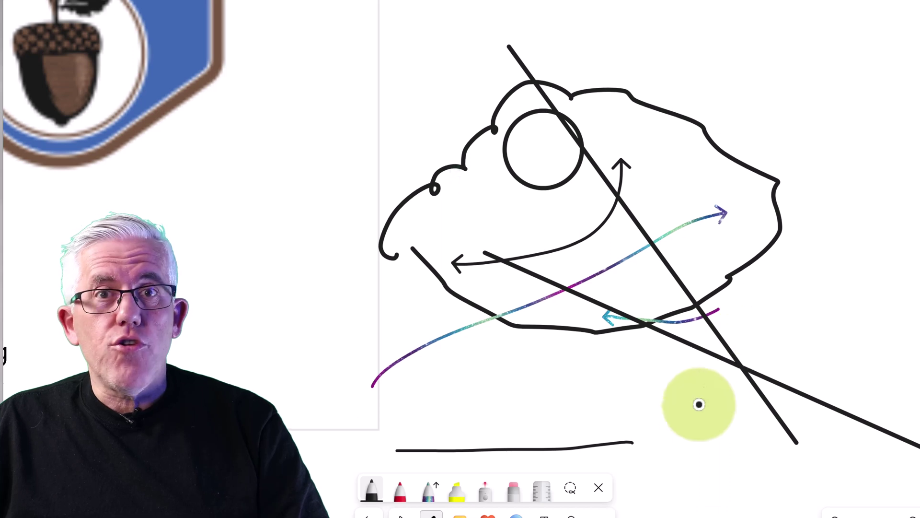
# Step: Leave the inking tools, fit the whole board in view, and clear all content from the canvas
pyautogui.click(401, 512)
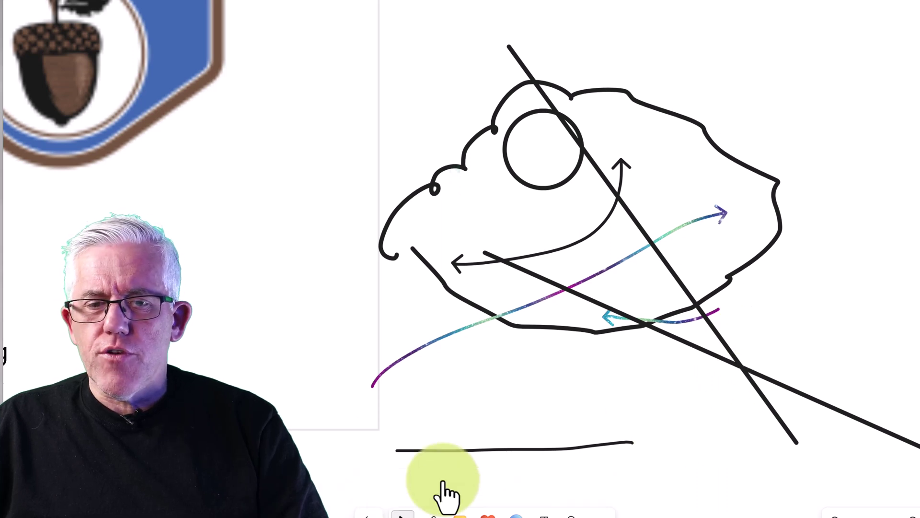
pyautogui.moveTo(608, 375)
pyautogui.mouseDown()
pyautogui.moveTo(267, 372)
pyautogui.moveTo(96, 407)
pyautogui.mouseUp()
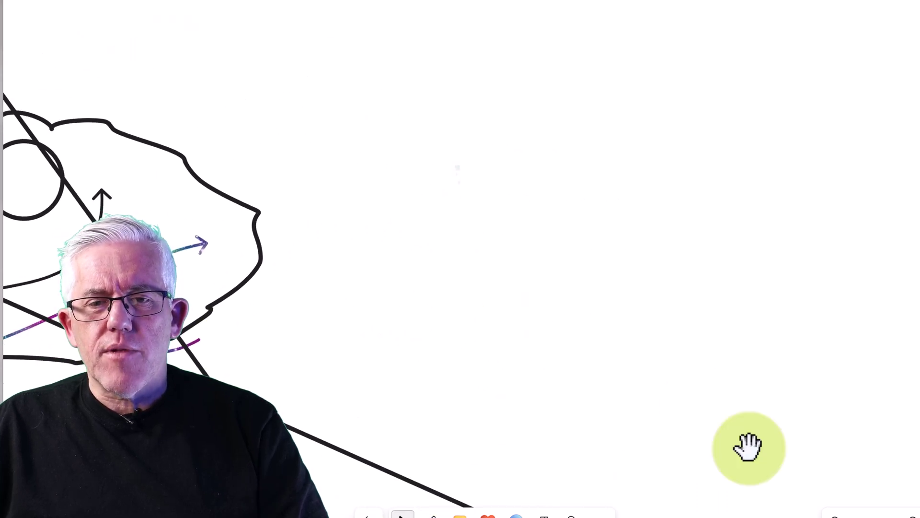
pyautogui.click(913, 512)
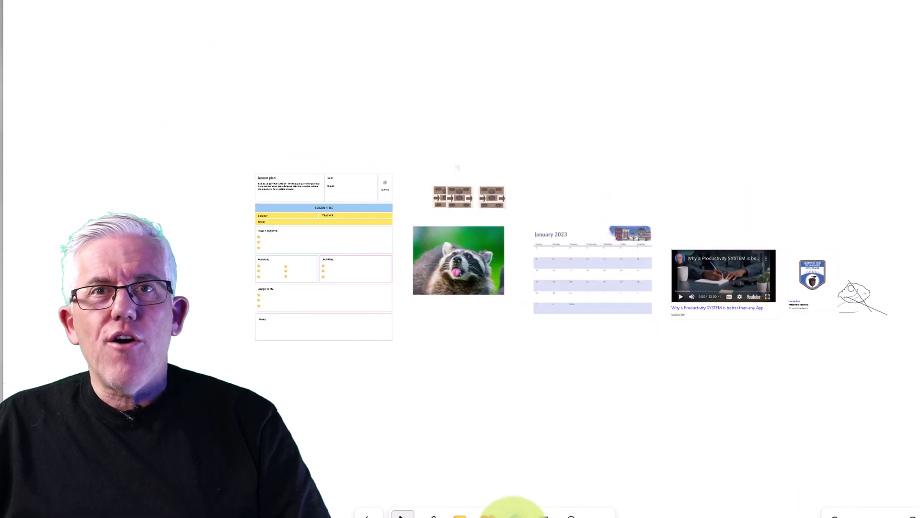
pyautogui.click(402, 514)
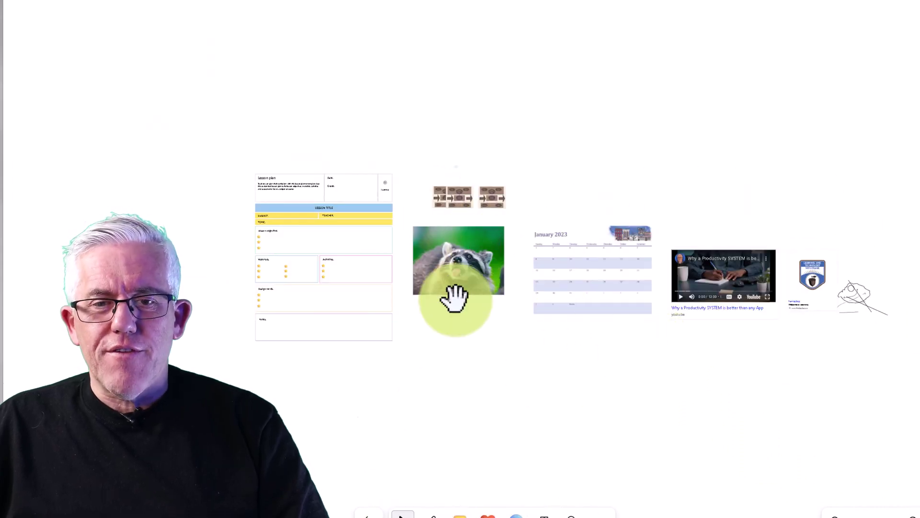
pyautogui.rightClick(560, 360)
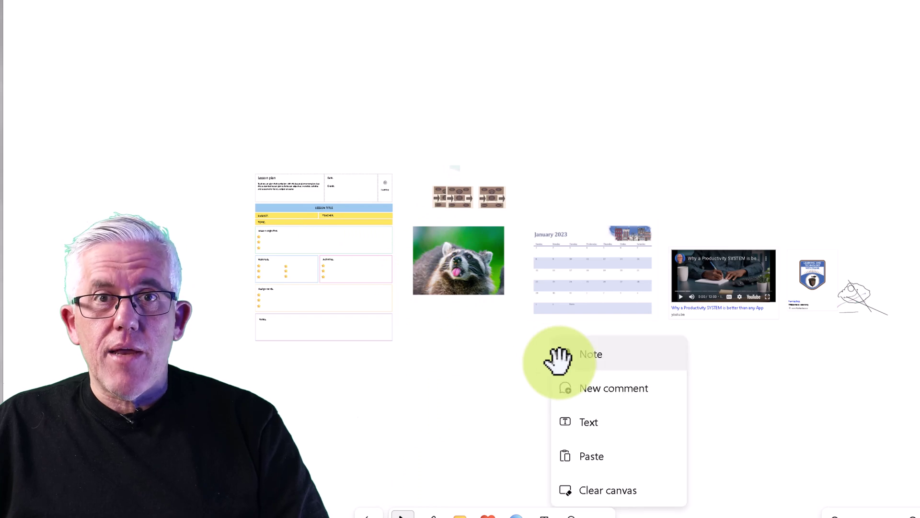
pyautogui.click(605, 489)
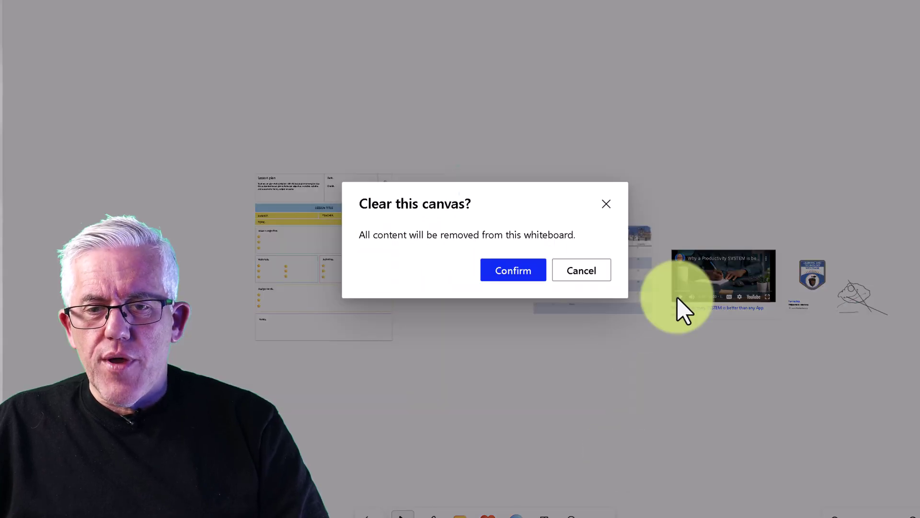
pyautogui.click(517, 271)
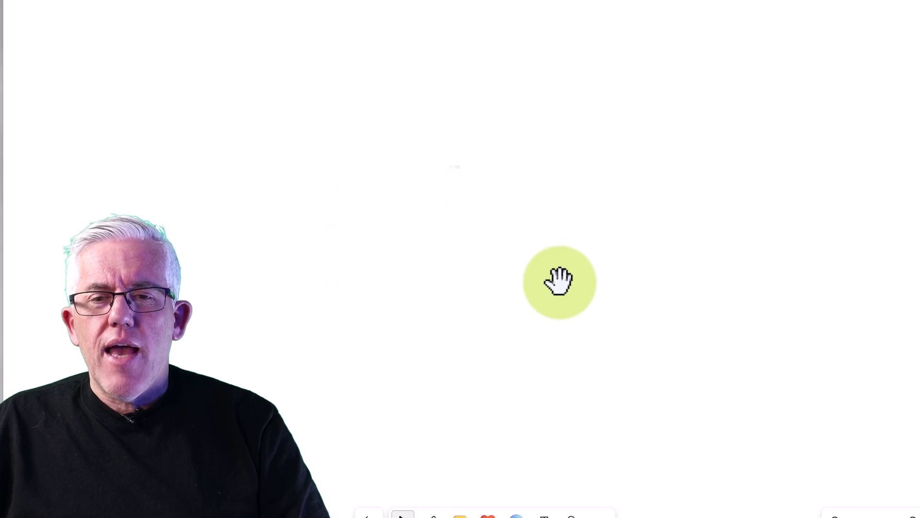
# Step: Add an orange note grid to the empty board
pyautogui.click(875, 515)
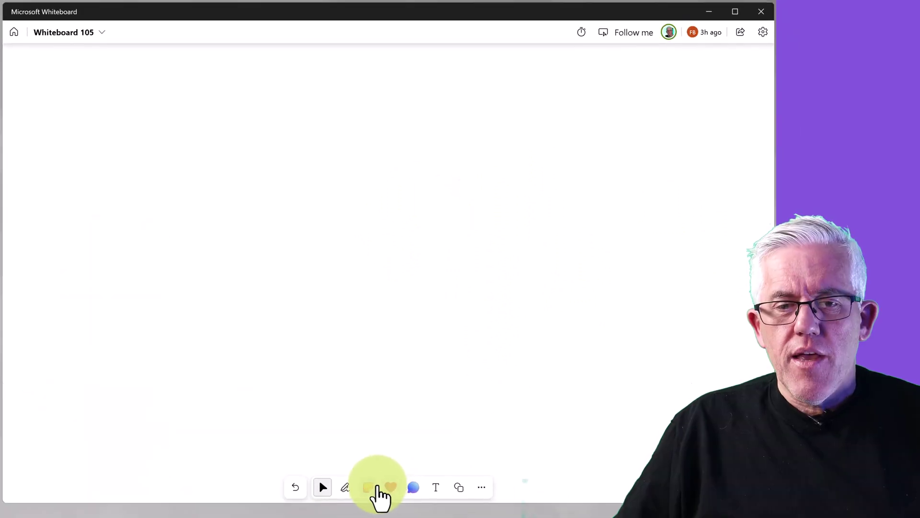
pyautogui.click(368, 488)
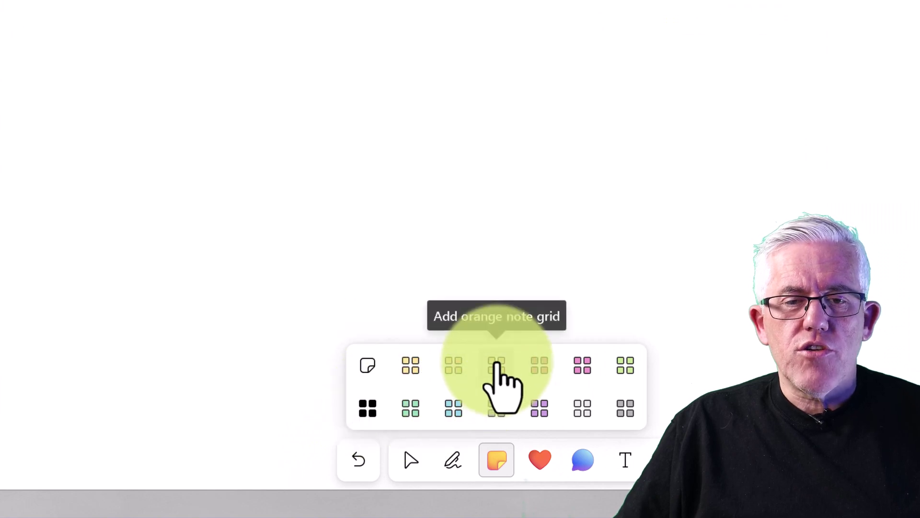
pyautogui.press('Escape')
pyautogui.scroll(-3, 518, 37)
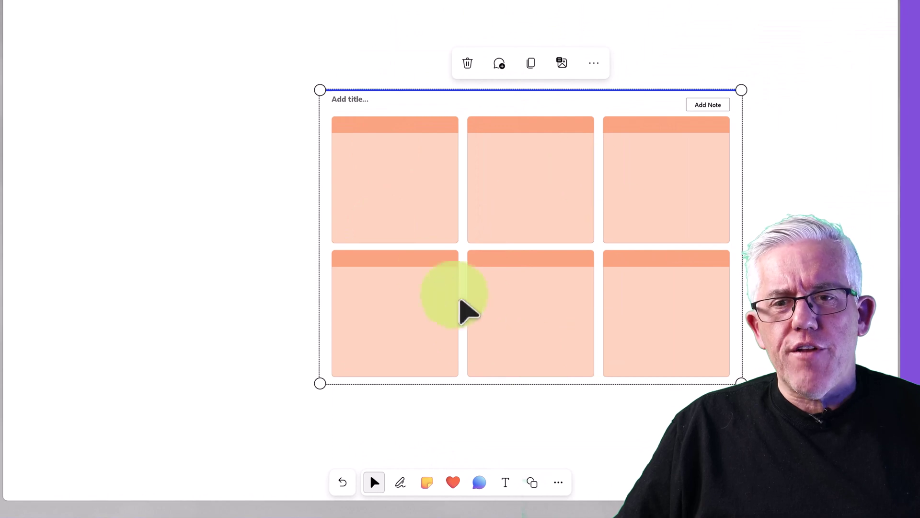
# Step: Place a single yellow sticky note beside the left edge of the orange note grid and view its additional options
pyautogui.click(434, 485)
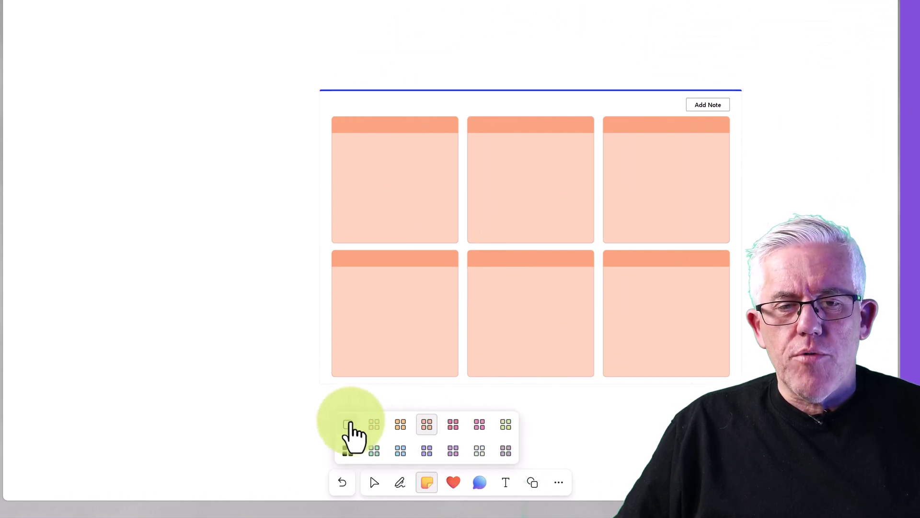
pyautogui.click(375, 424)
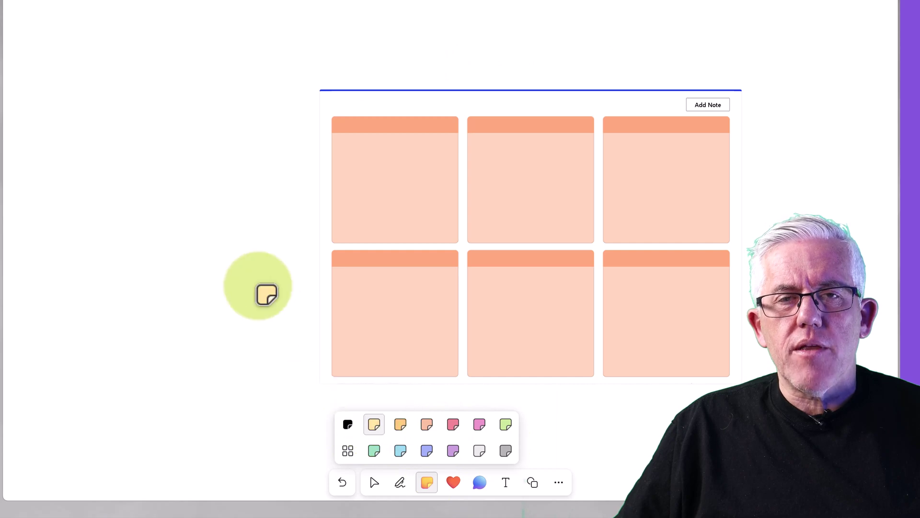
pyautogui.click(221, 238)
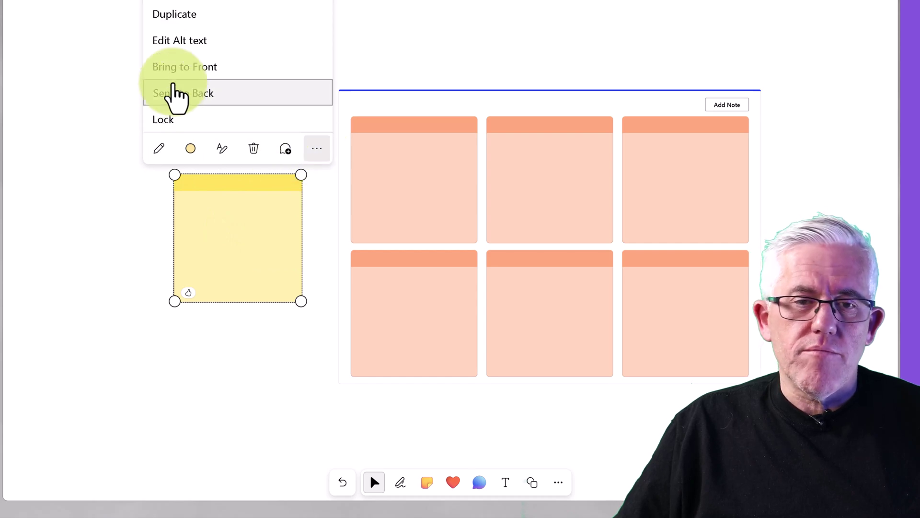
# Step: Add one more note to the orange note grid, starting a third row, and select the whole grid
pyautogui.click(665, 106)
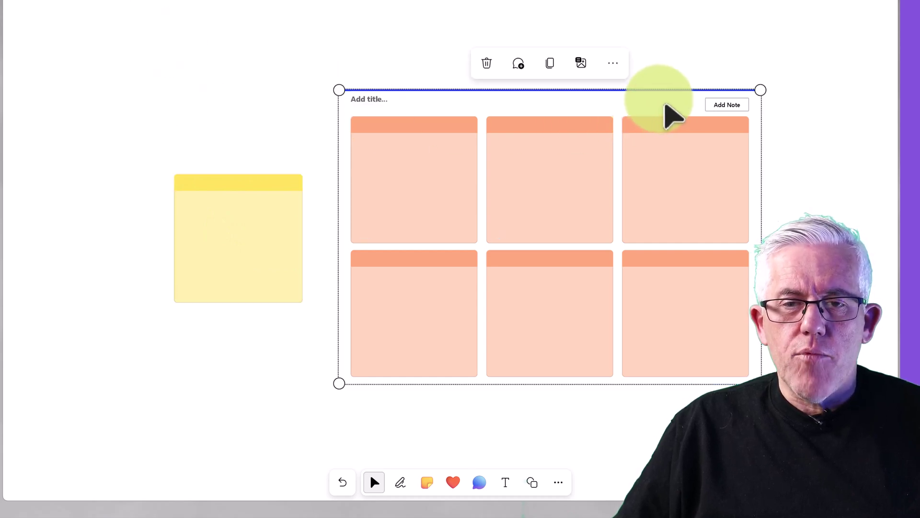
pyautogui.click(719, 105)
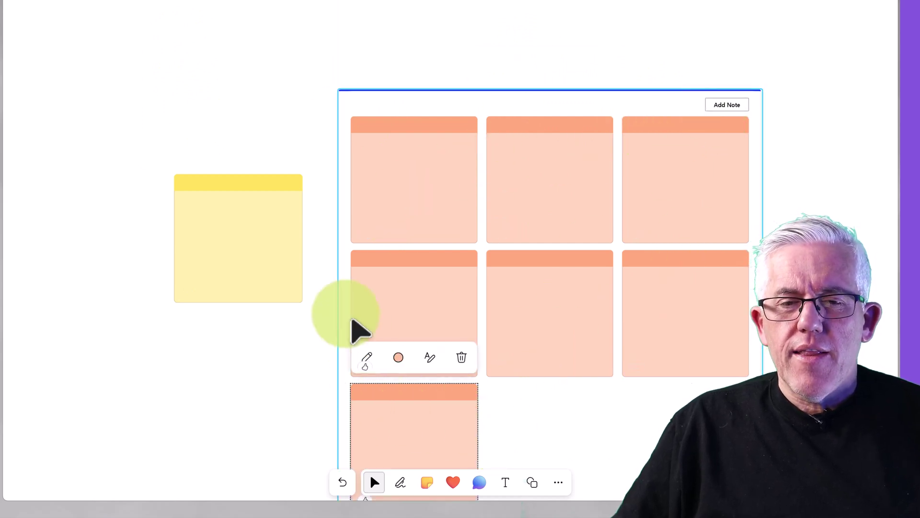
pyautogui.click(468, 107)
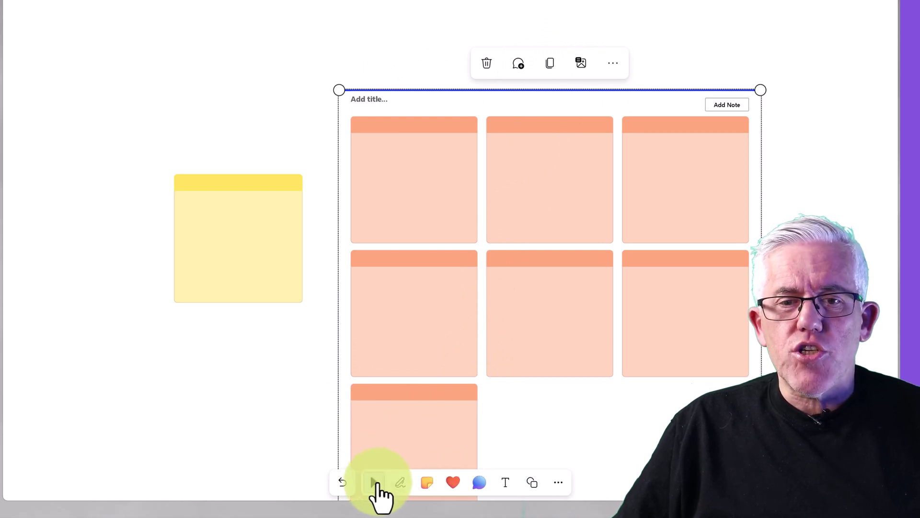
# Step: Place eight star reactions on the third note in the second row of the orange grid
pyautogui.click(376, 483)
pyautogui.moveTo(294, 380); pyautogui.dragTo(33, 319)
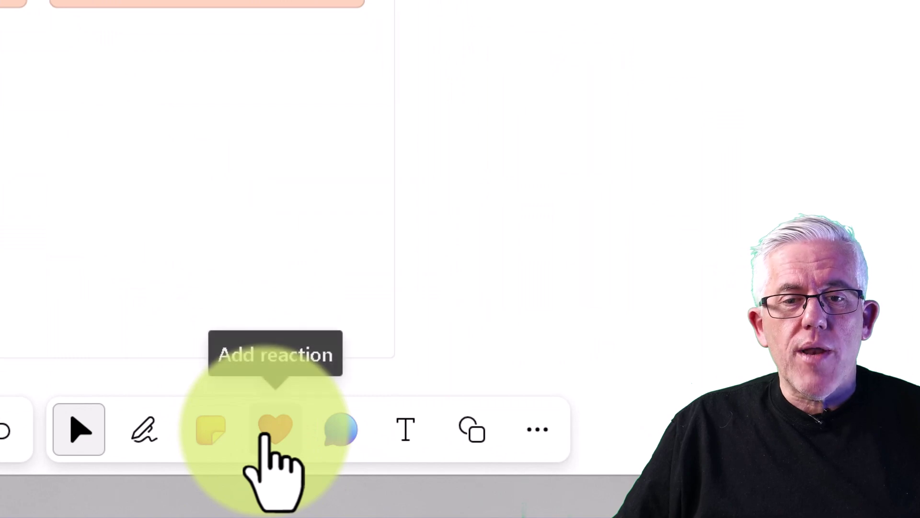
pyautogui.click(265, 432)
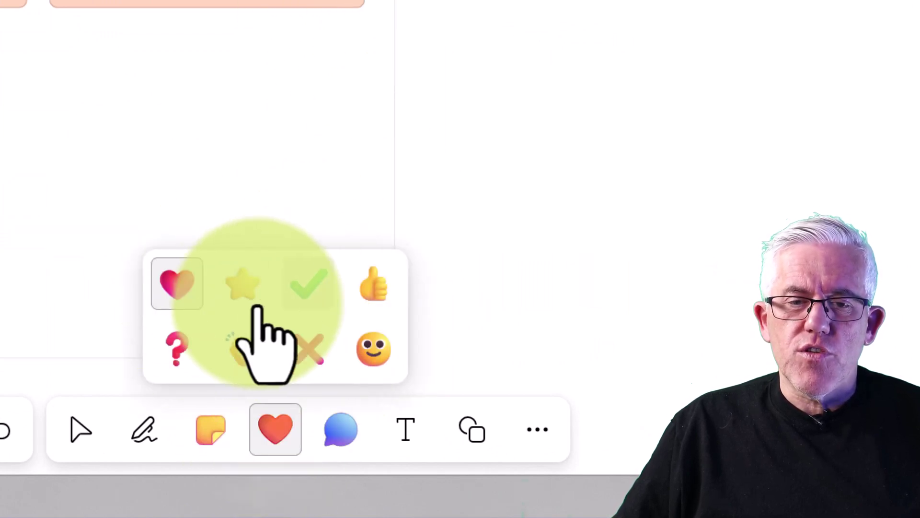
pyautogui.click(244, 286)
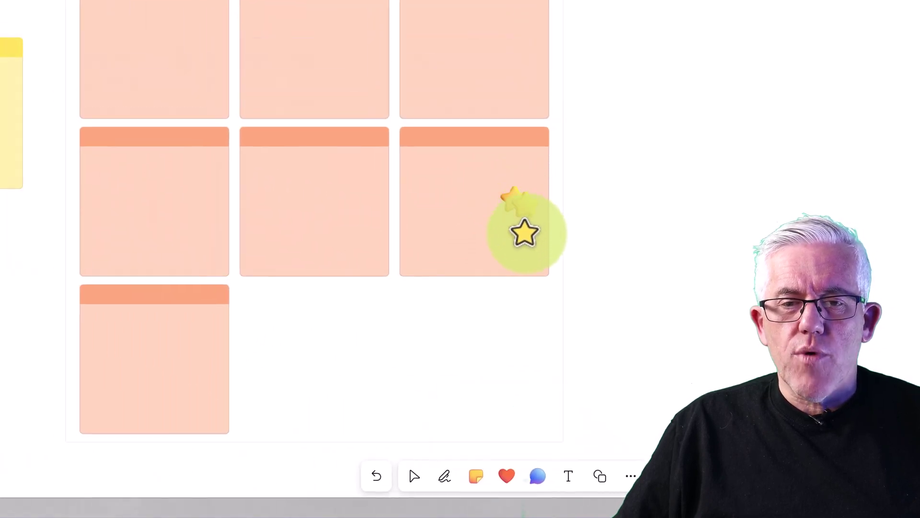
pyautogui.click(473, 198)
pyautogui.click(449, 190)
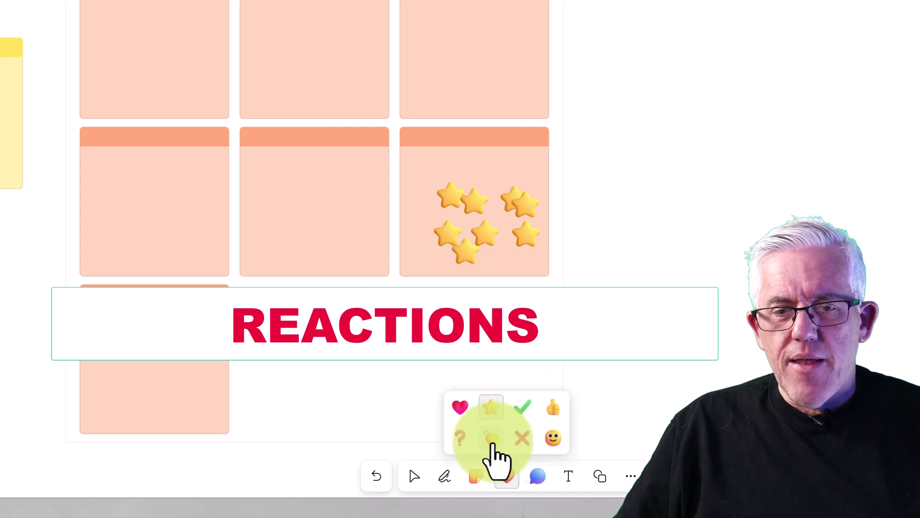
# Step: Place a clapping-hands reaction on each of the third and second notes in the grid's first row
pyautogui.click(491, 438)
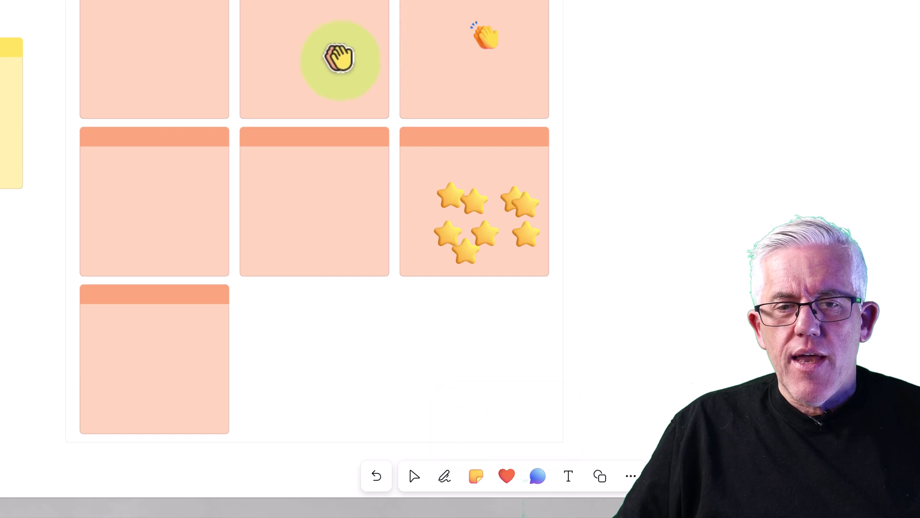
pyautogui.click(336, 59)
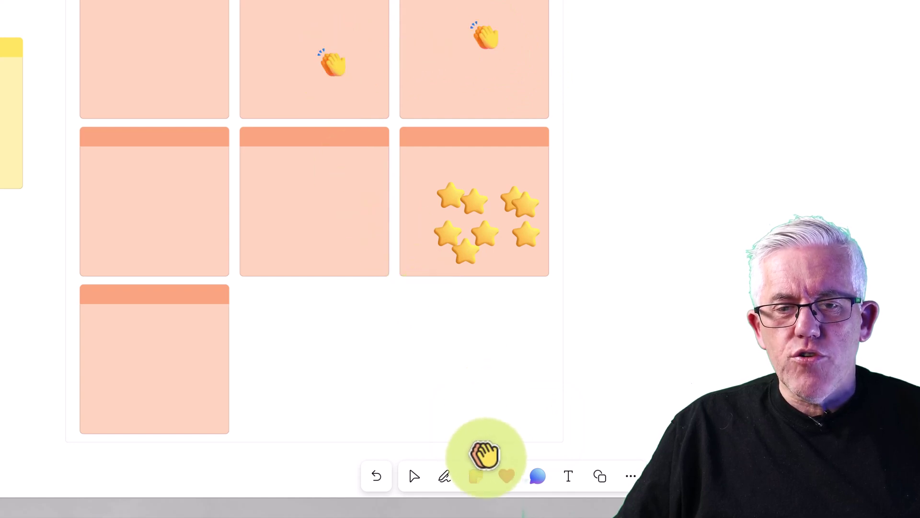
pyautogui.click(500, 482)
pyautogui.click(501, 482)
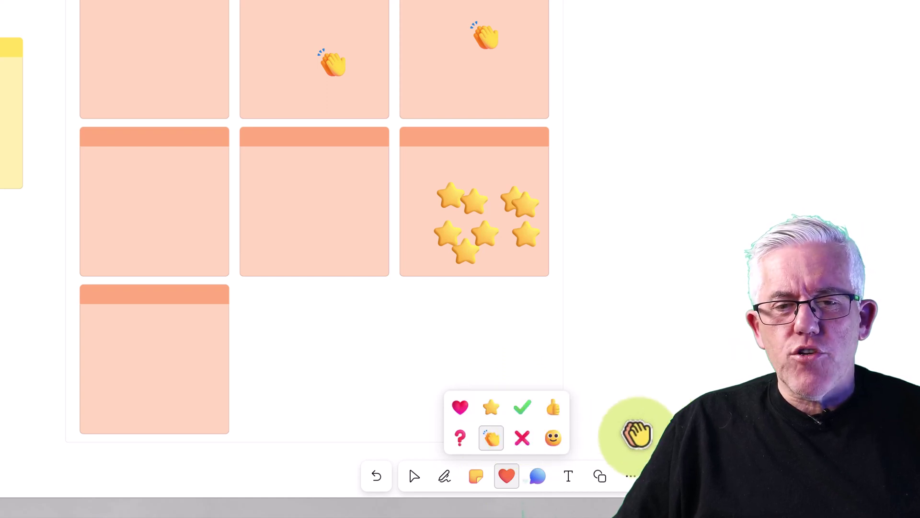
# Step: Post the comment "This is a wonderful grid of notes" just outside the right edge of the orange note grid
pyautogui.click(539, 477)
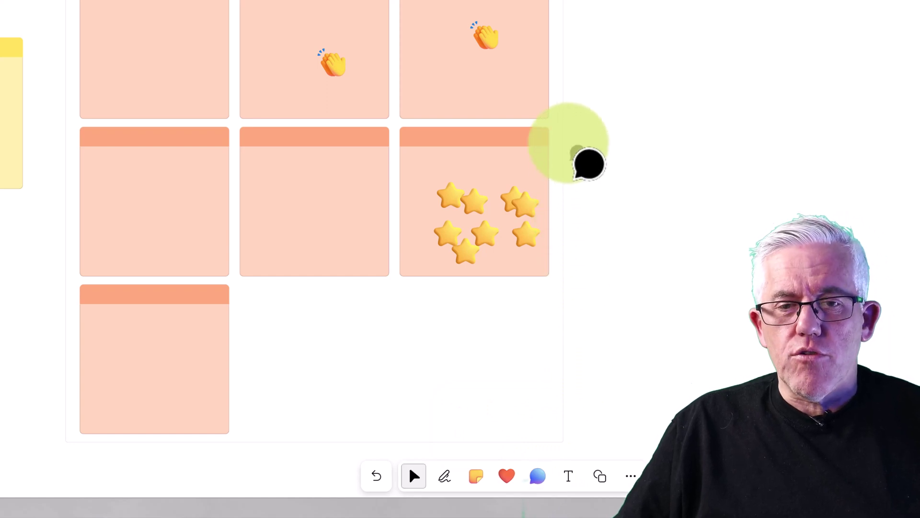
pyautogui.click(578, 153)
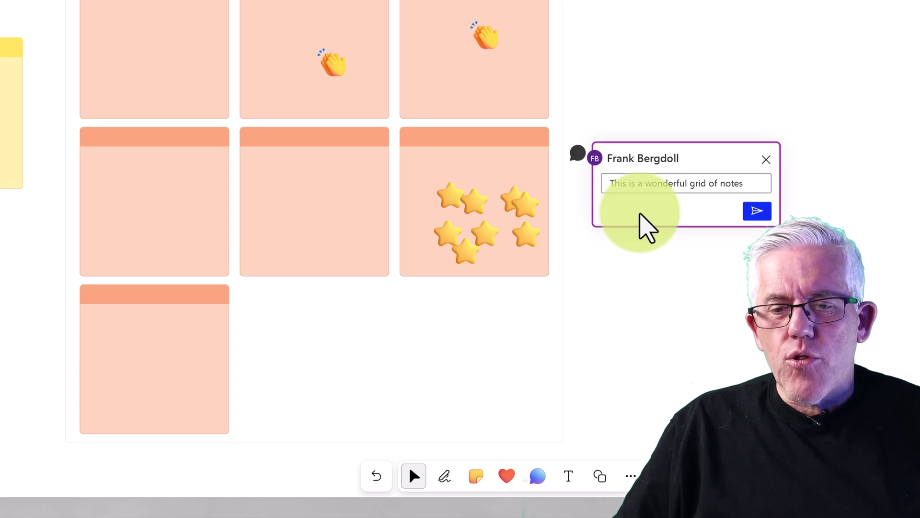
pyautogui.click(755, 211)
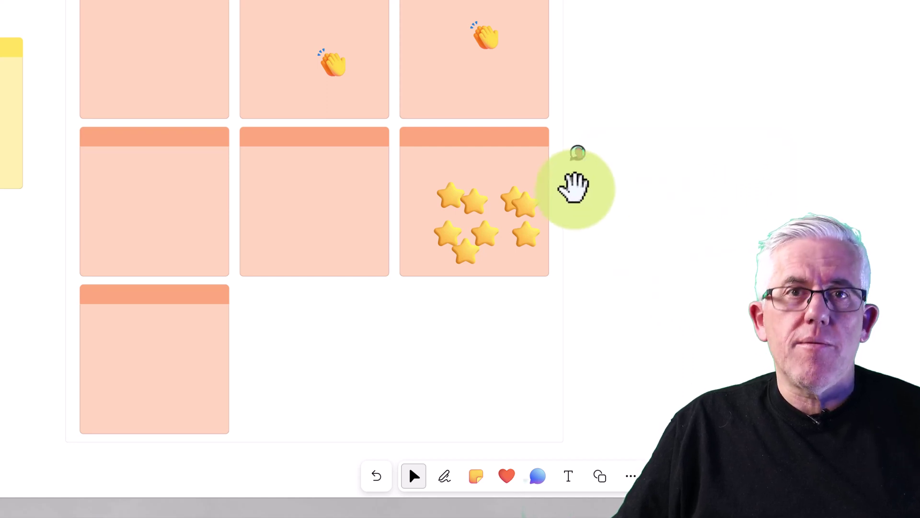
# Step: Add a text box reading "Hello World" in the empty area above and to the right of the comment
pyautogui.scroll(3, 595, 269)
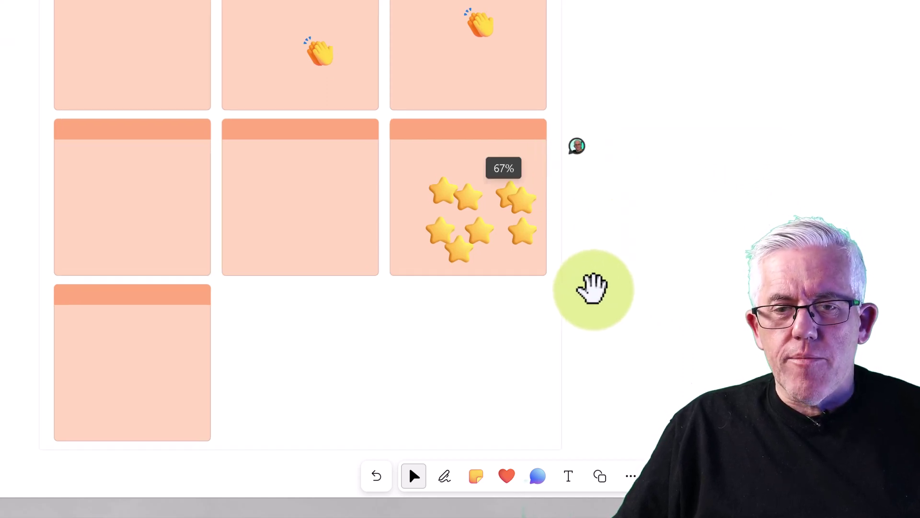
pyautogui.scroll(4, 602, 227)
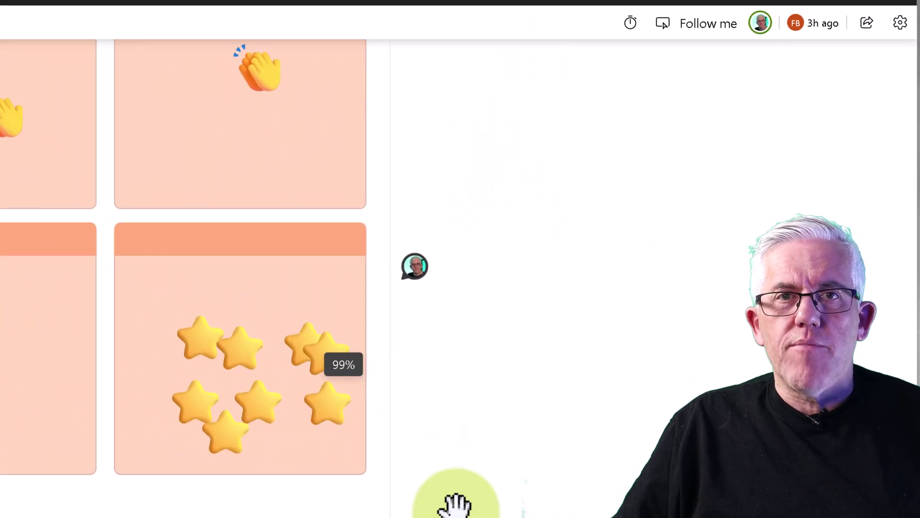
pyautogui.scroll(2, 475, 376)
pyautogui.click(761, 29)
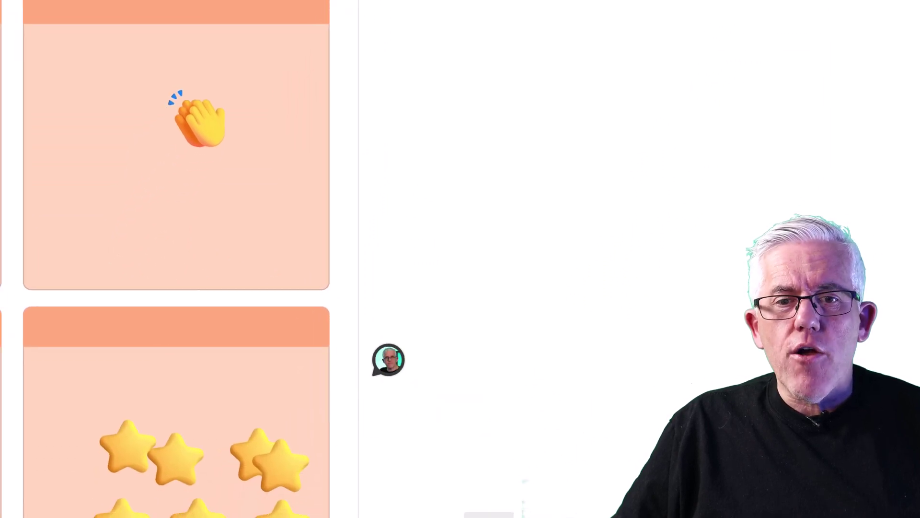
pyautogui.click(495, 228)
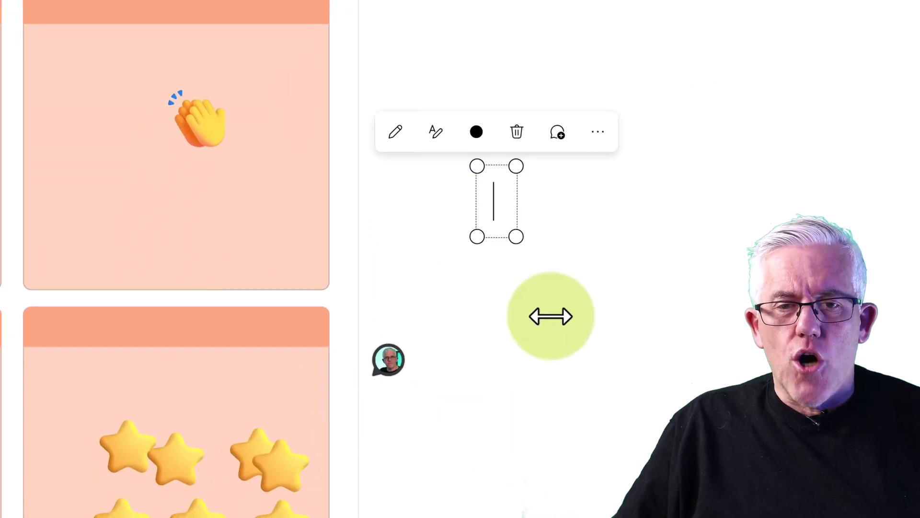
pyautogui.write('Hello World')
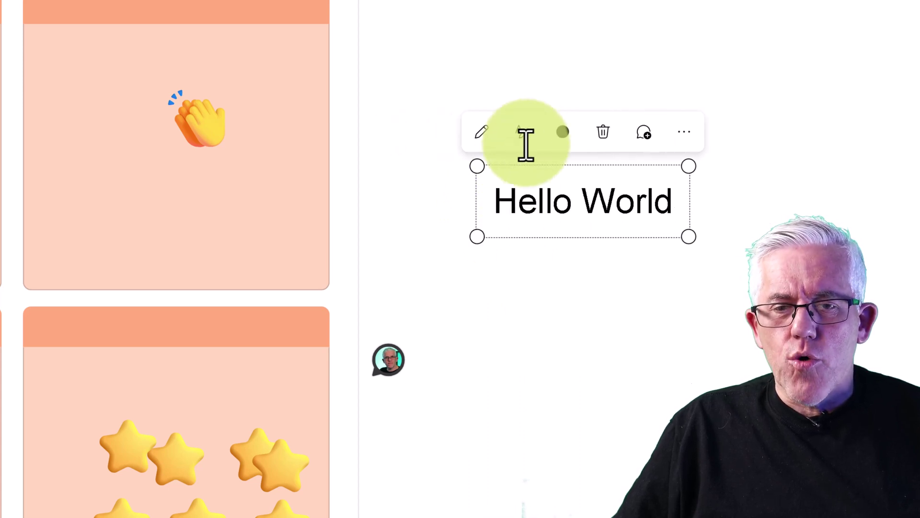
# Step: Make the whole "Hello World" text bold
pyautogui.hotkey('ctrl', '+')
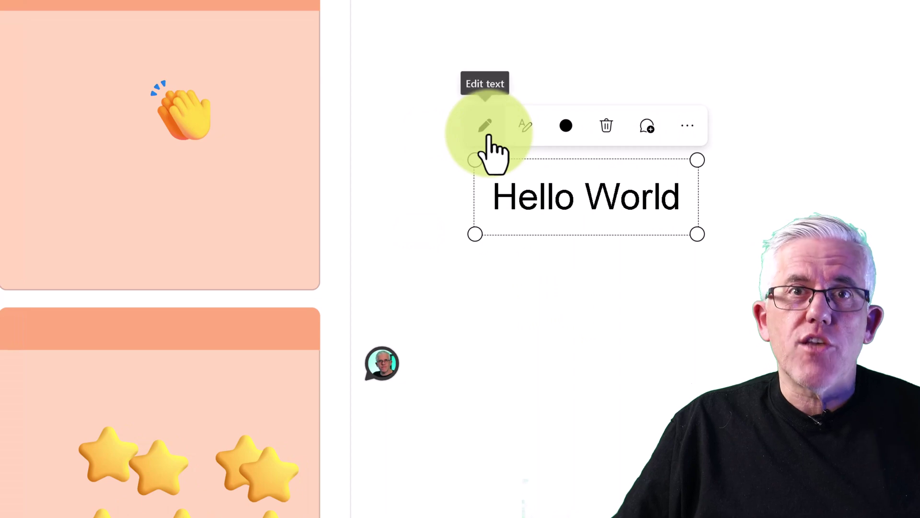
pyautogui.click(487, 127)
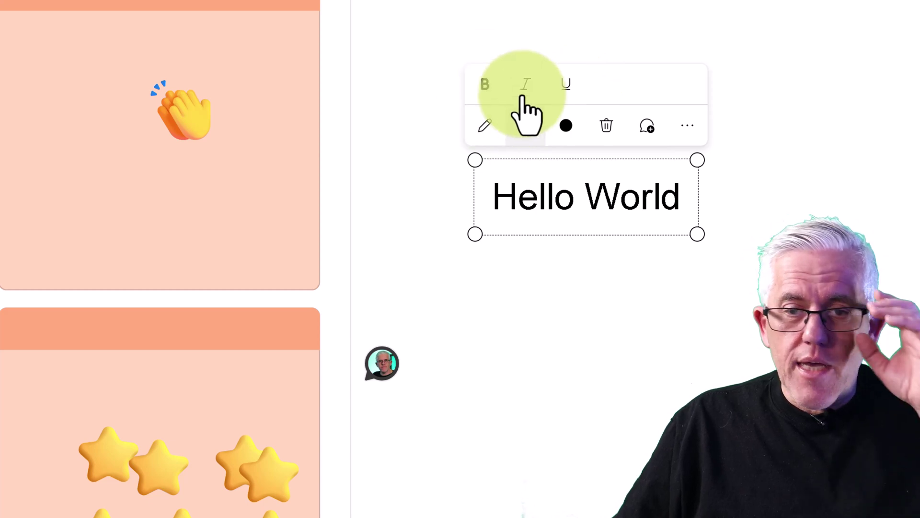
pyautogui.tripleClick(529, 185)
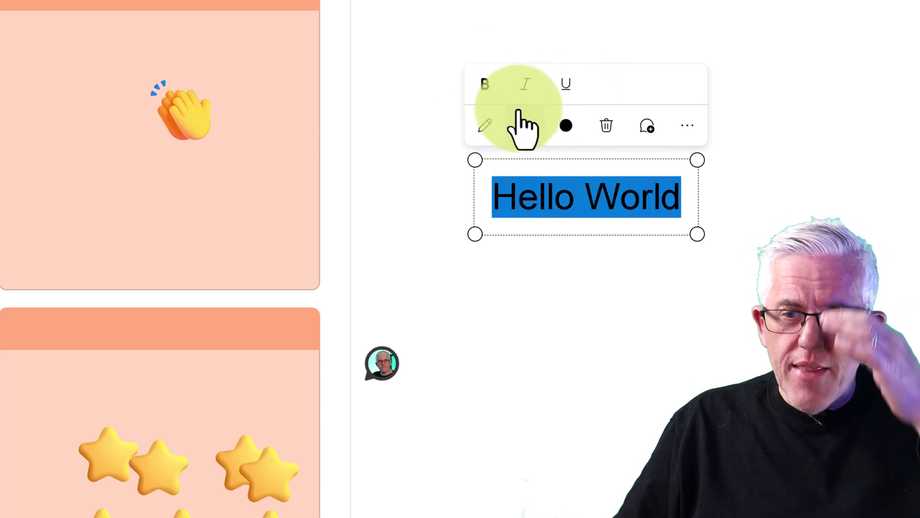
pyautogui.click(493, 86)
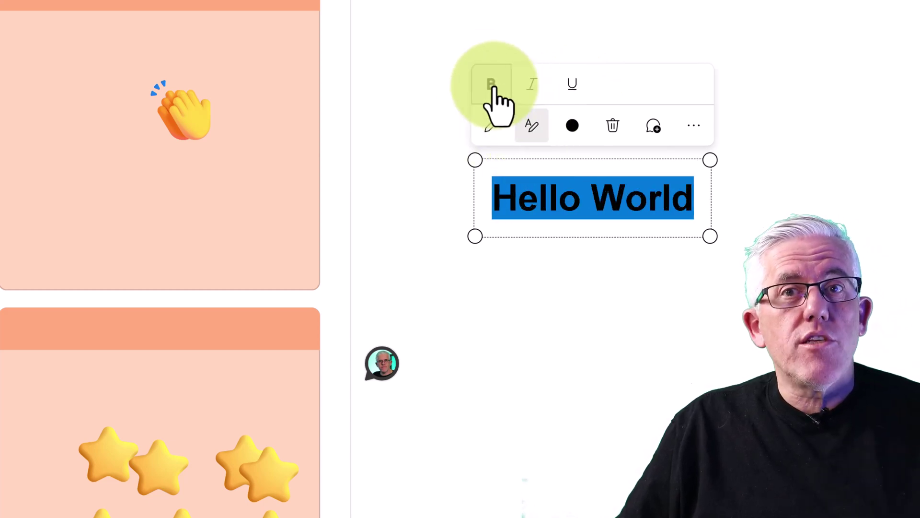
pyautogui.click(542, 272)
pyautogui.click(577, 203)
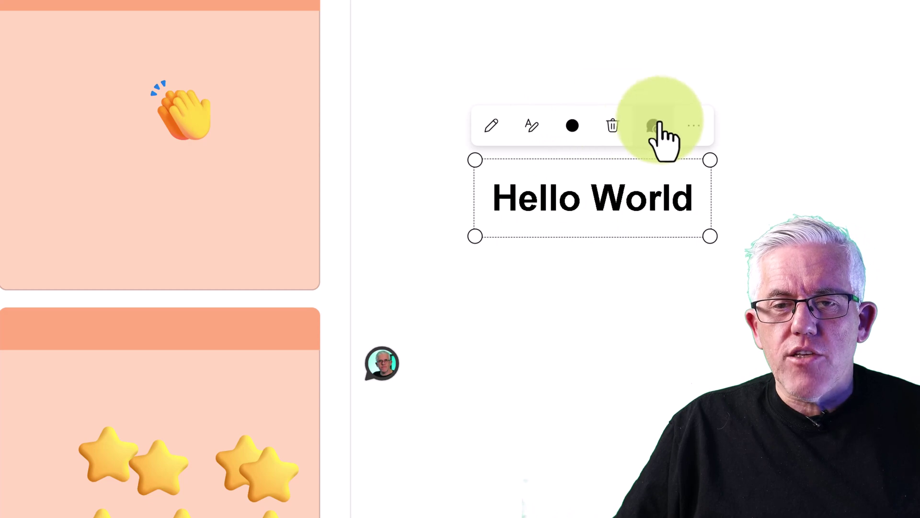
pyautogui.click(694, 126)
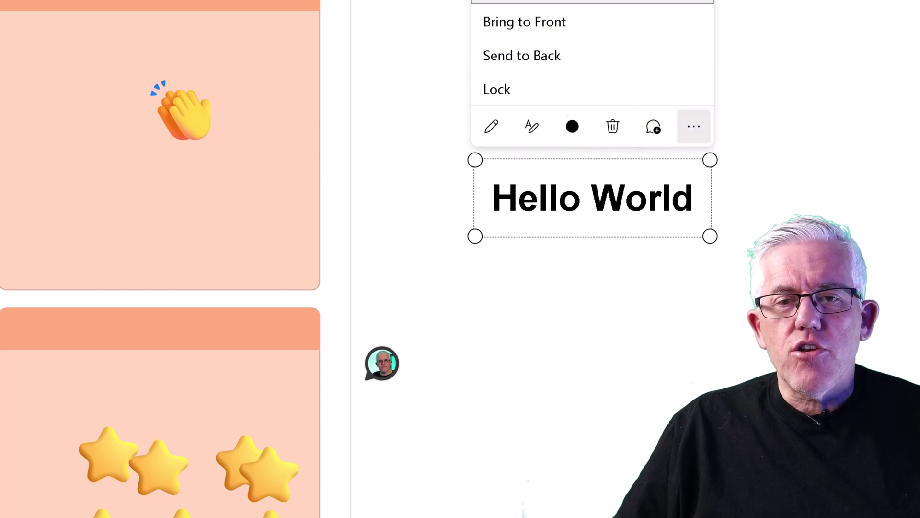
pyautogui.click(637, 275)
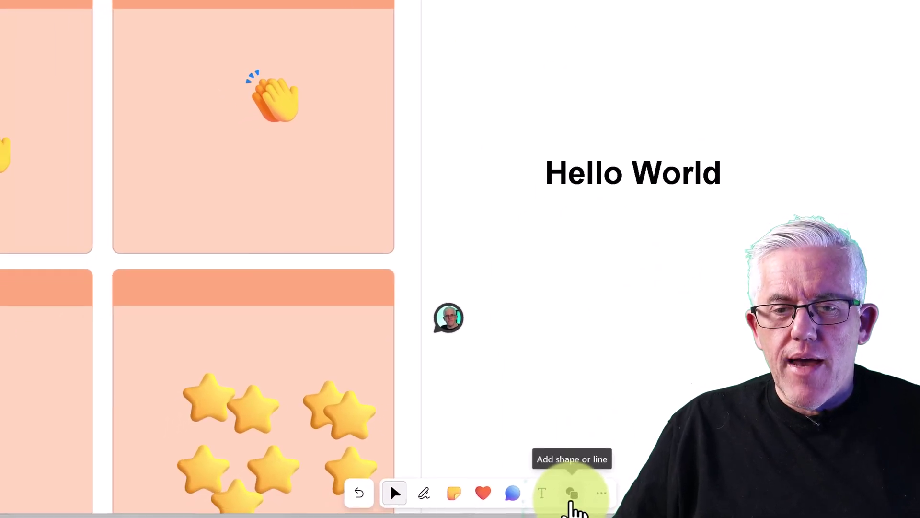
# Step: Add a parallelogram shape, enlarge it and place it beneath the "Hello World" text
pyautogui.click(572, 496)
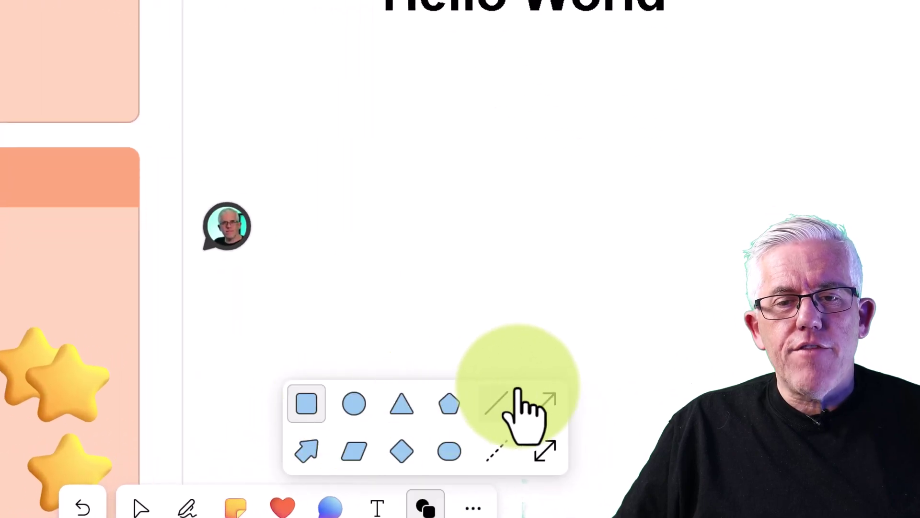
pyautogui.moveTo(363, 453); pyautogui.dragTo(521, 160)
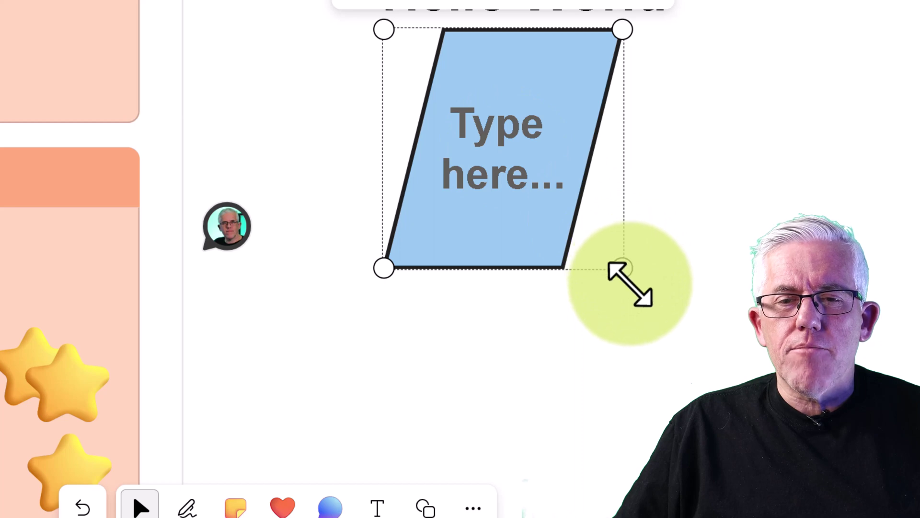
pyautogui.moveTo(624, 270); pyautogui.dragTo(747, 394)
pyautogui.moveTo(653, 320); pyautogui.dragTo(602, 347)
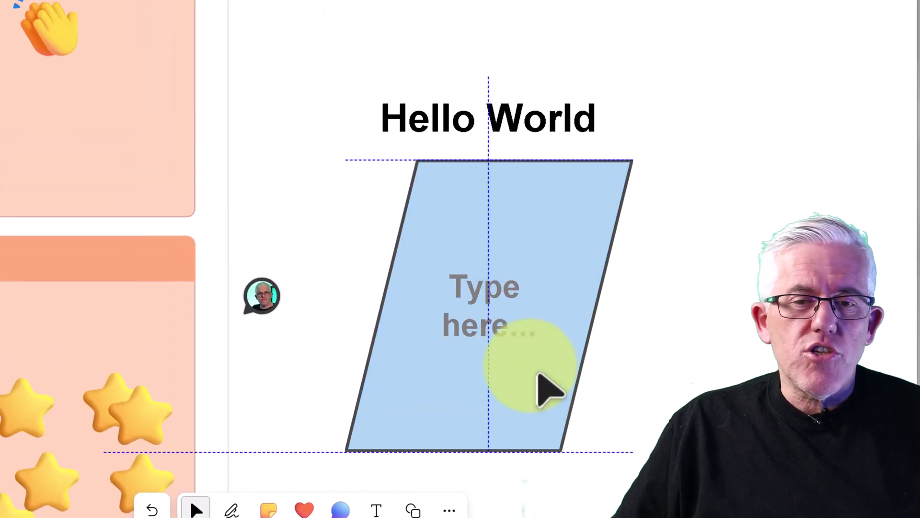
pyautogui.moveTo(537, 374)
pyautogui.mouseDown()
pyautogui.moveTo(521, 372)
pyautogui.moveTo(531, 372)
pyautogui.mouseUp()
pyautogui.click(685, 347)
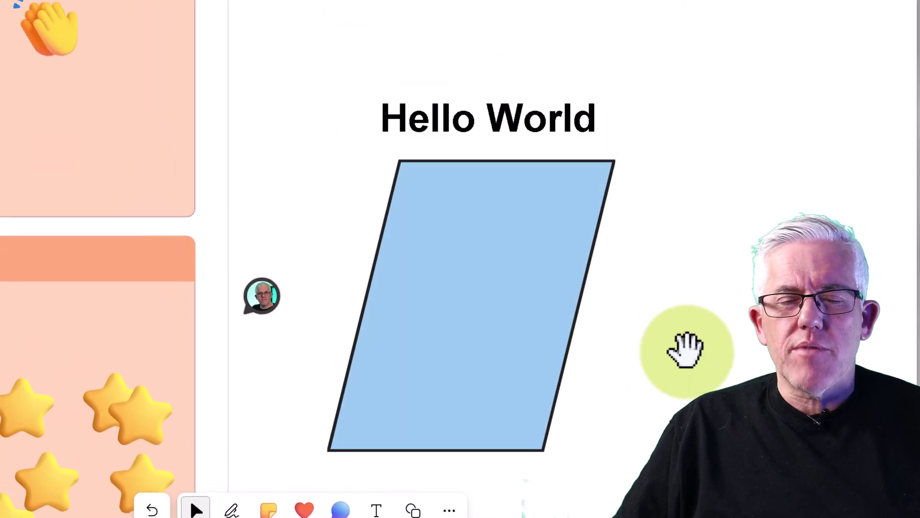
# Step: Change the parallelogram's fill color to mint green
pyautogui.click(556, 338)
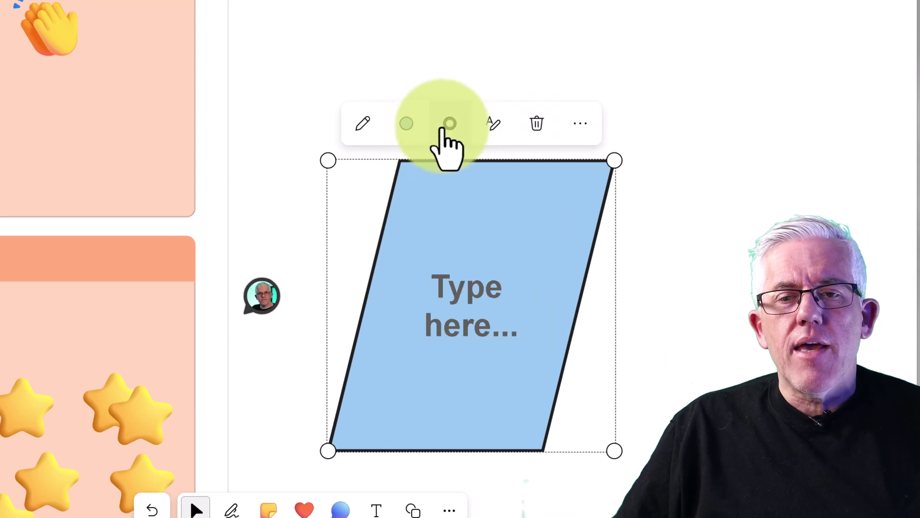
pyautogui.click(406, 125)
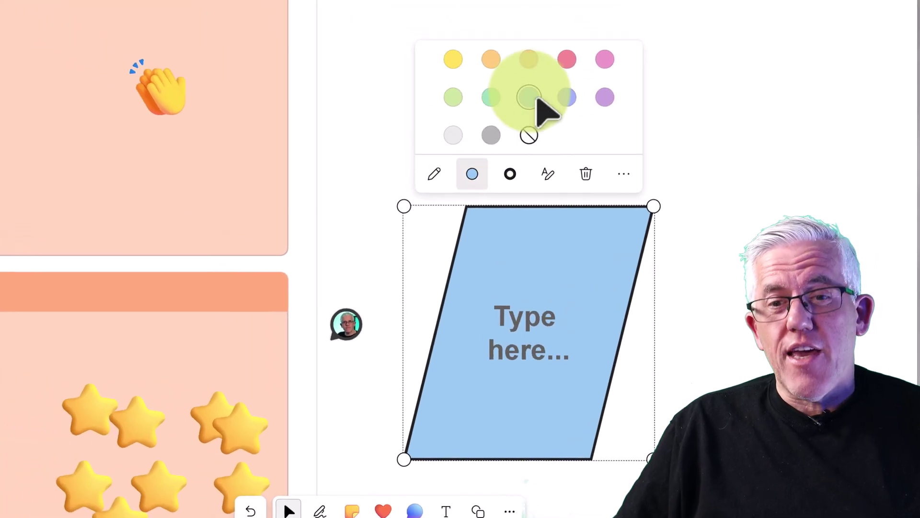
pyautogui.click(490, 98)
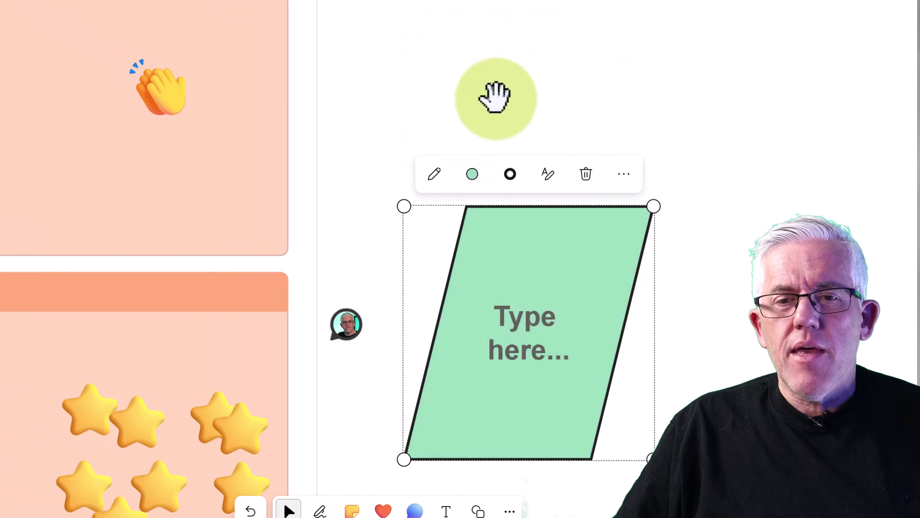
# Step: Try a red outline on the parallelogram, and also try it with no outline
pyautogui.click(510, 174)
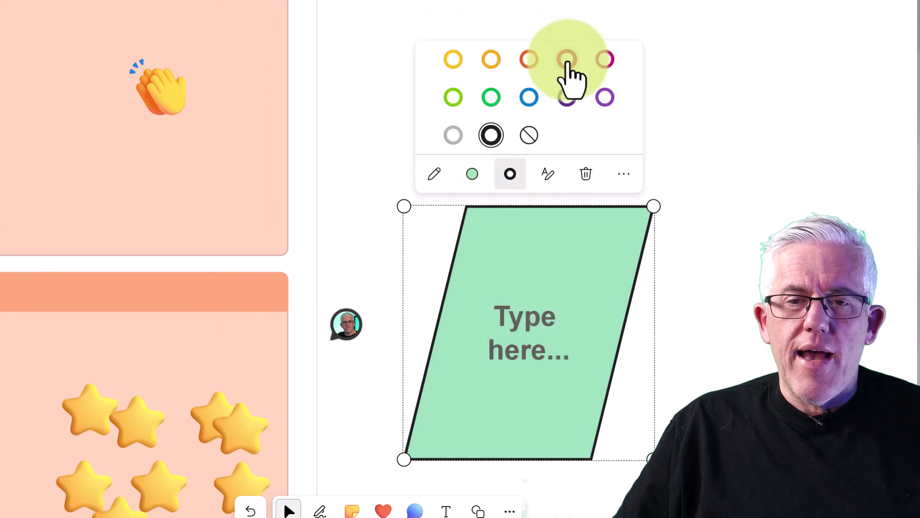
pyautogui.press('Escape')
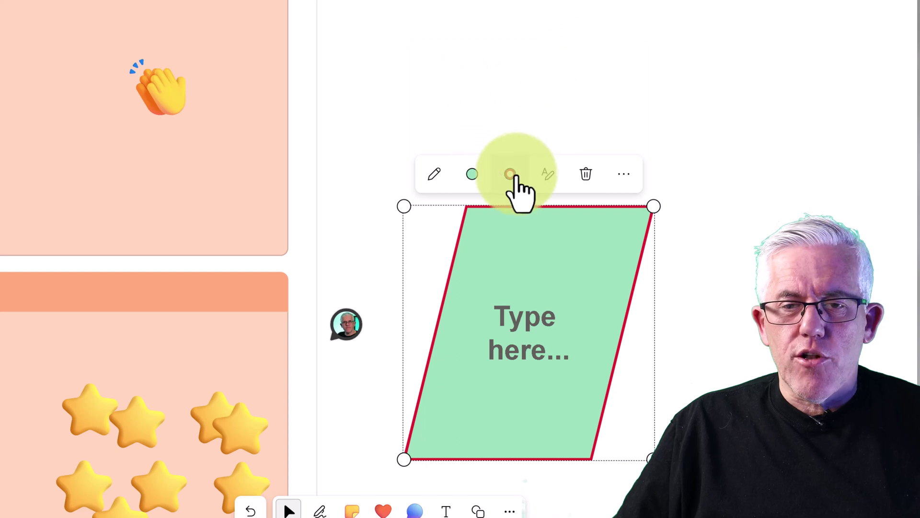
pyautogui.click(510, 174)
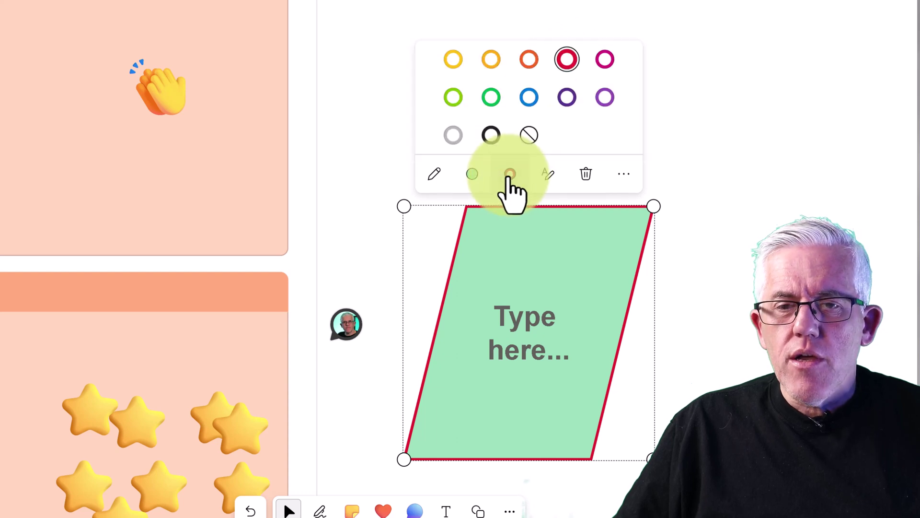
pyautogui.click(529, 136)
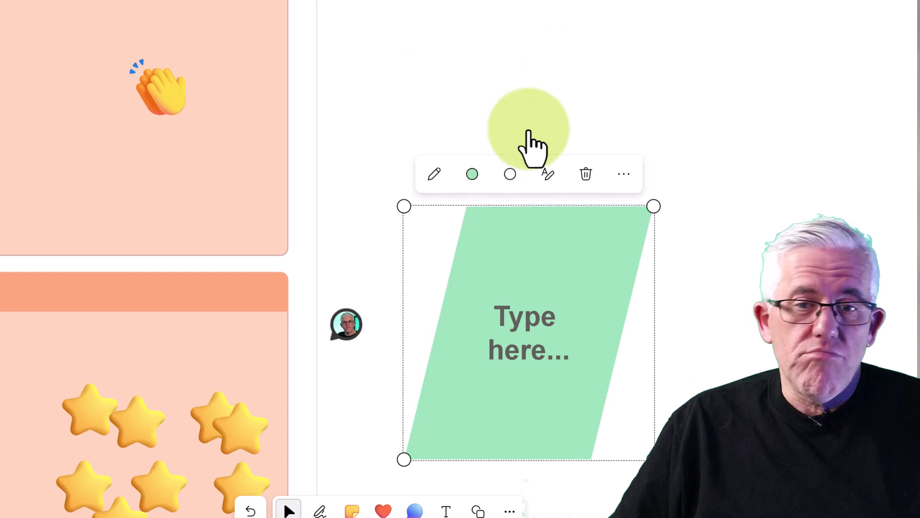
# Step: Give the parallelogram a light gray outline and deselect it
pyautogui.click(513, 177)
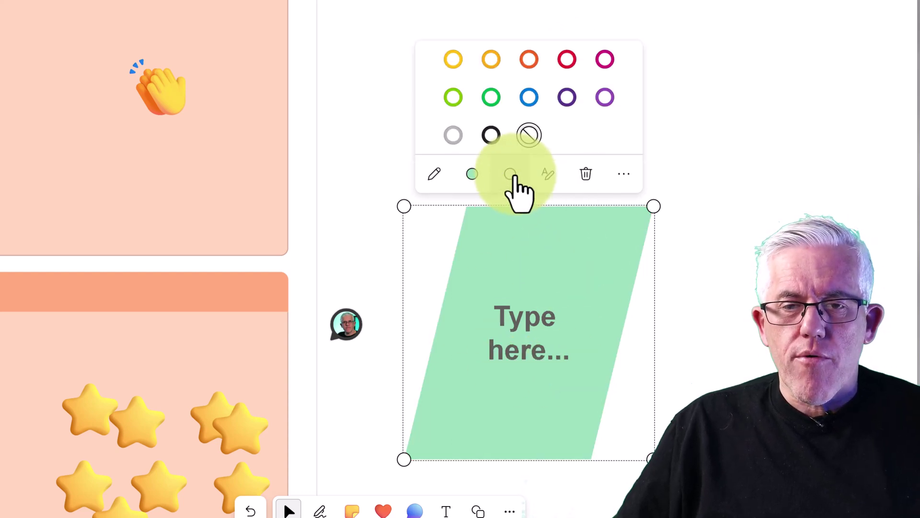
pyautogui.click(453, 136)
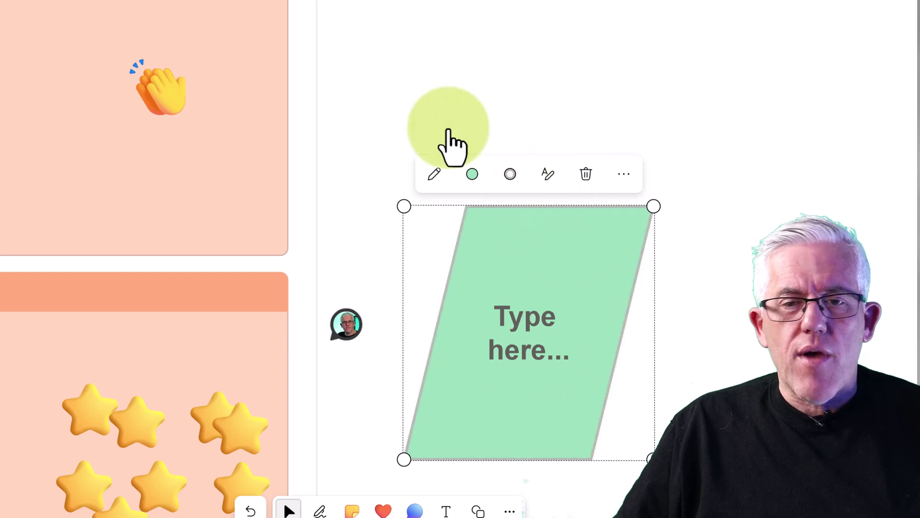
pyautogui.click(741, 302)
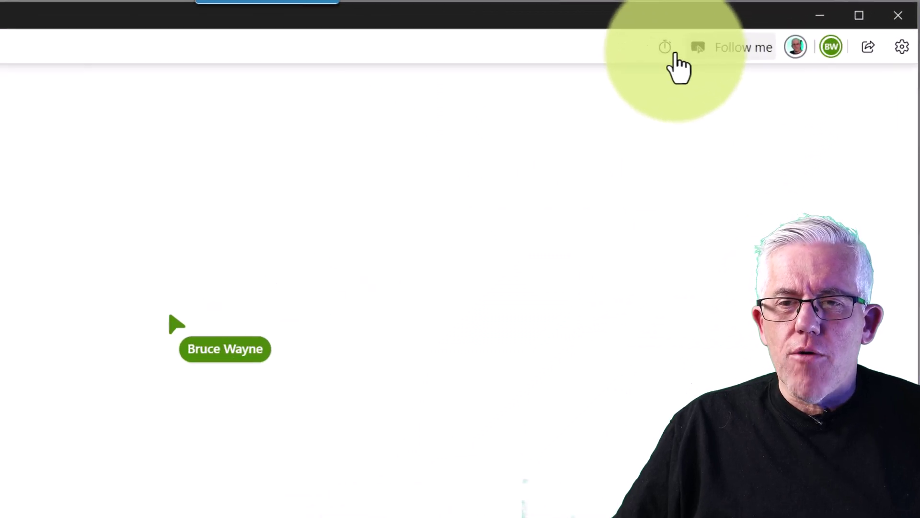
# Step: Start a 5-minute timer on the board and make the participants follow your view
pyautogui.click(665, 47)
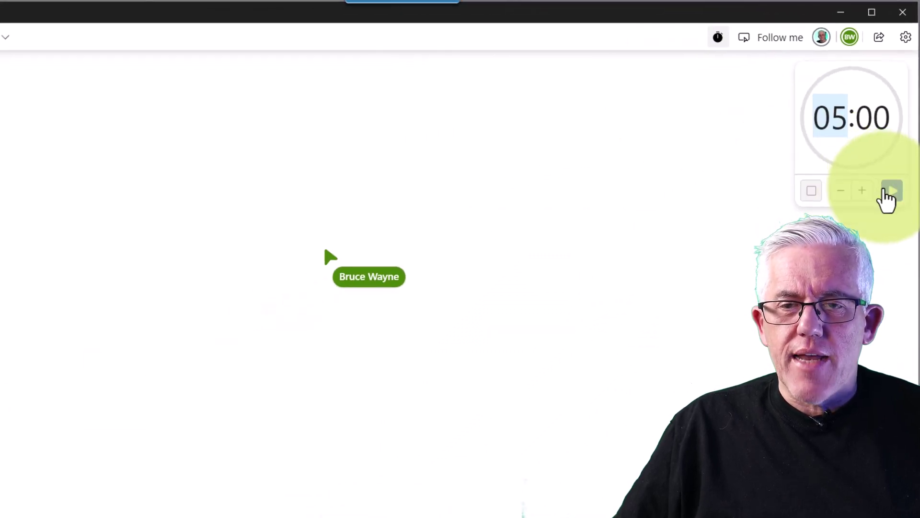
pyautogui.click(891, 191)
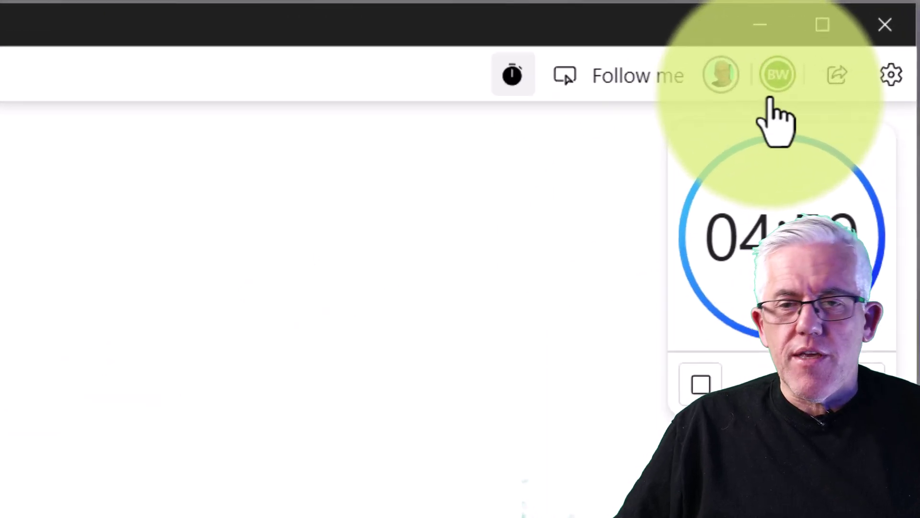
pyautogui.moveTo(772, 96)
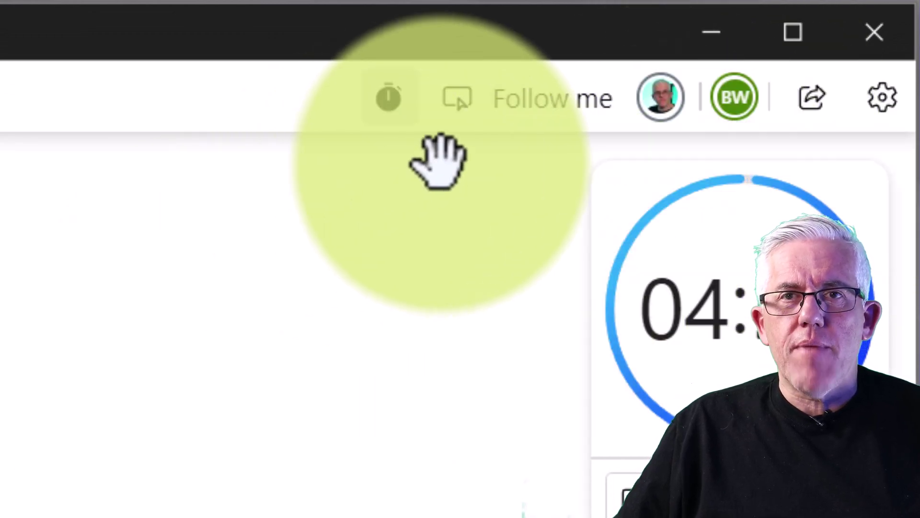
pyautogui.click(518, 115)
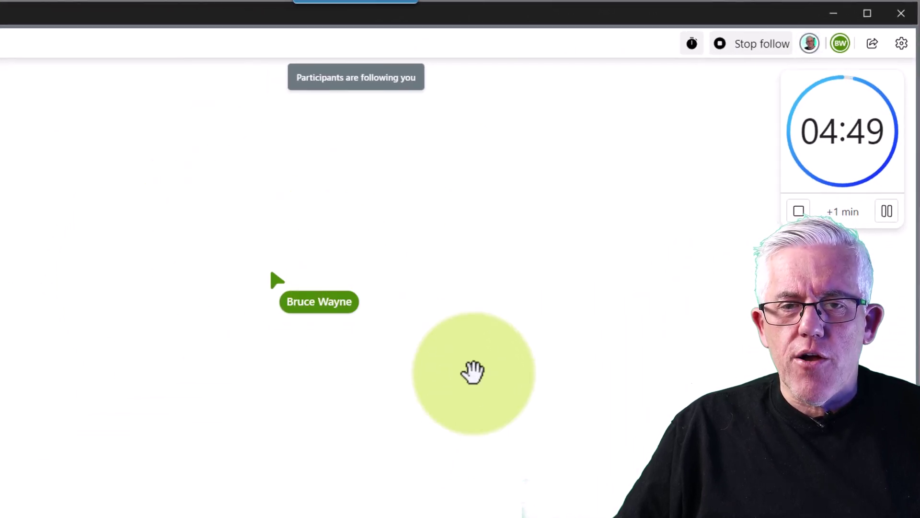
# Step: Insert the Brainstorm template from the Brainstorming category into an empty area of the board
pyautogui.click(542, 496)
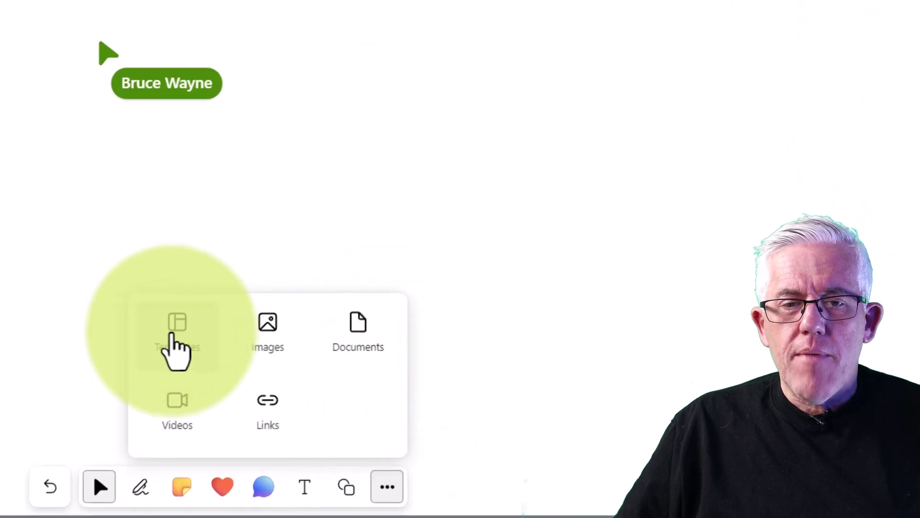
pyautogui.click(176, 338)
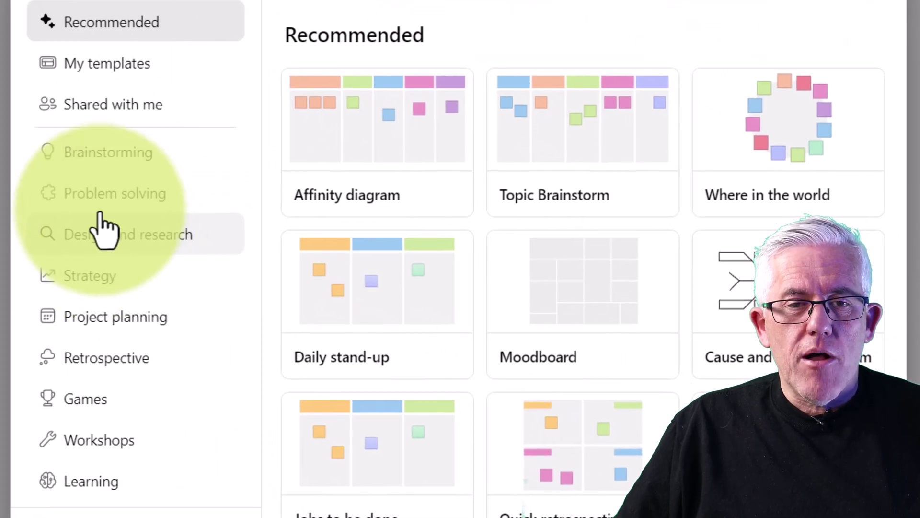
pyautogui.click(48, 135)
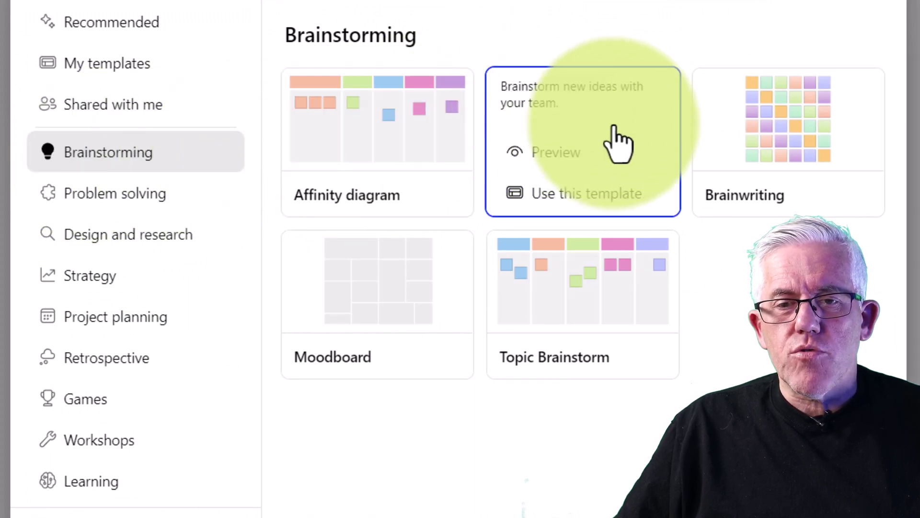
pyautogui.click(617, 144)
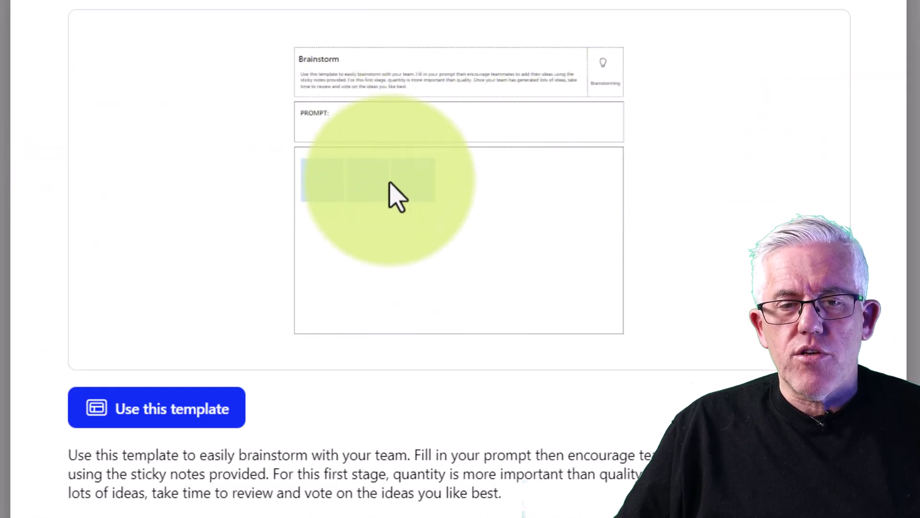
pyautogui.click(158, 403)
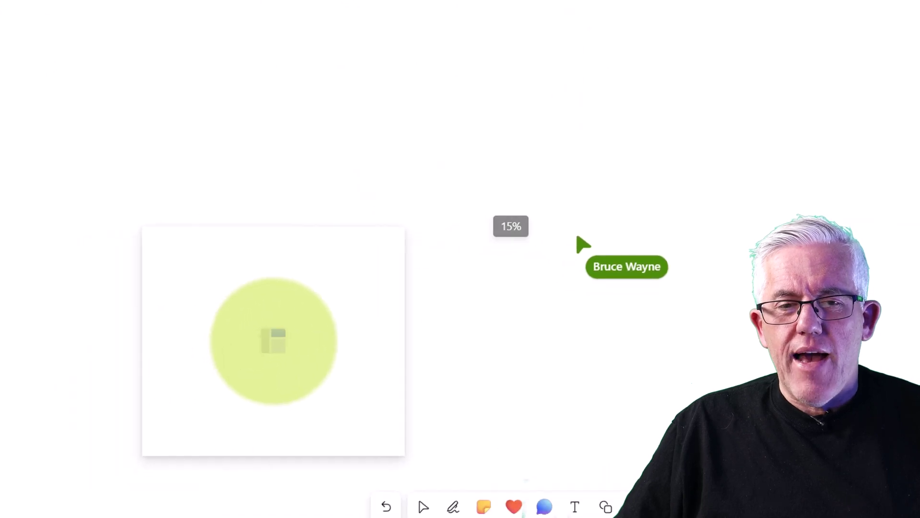
pyautogui.click(431, 192)
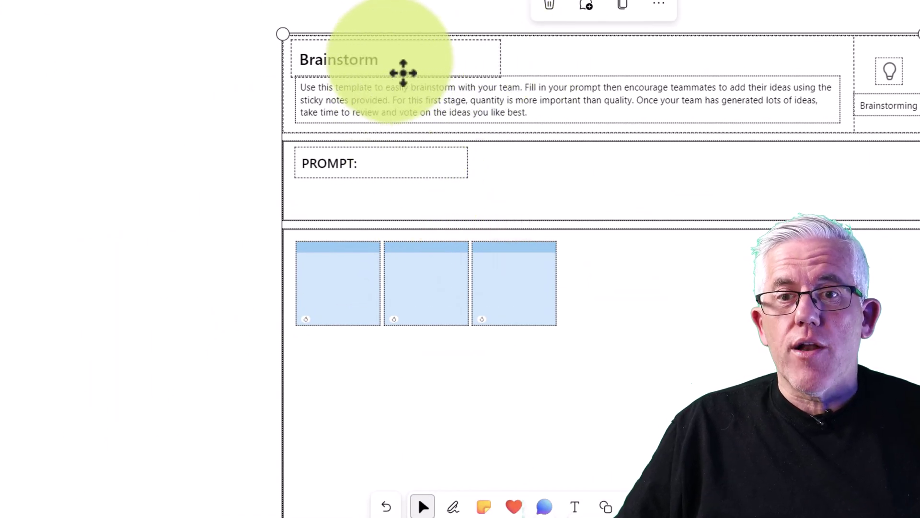
# Step: Extend the template's prompt text to read "PROMPT: How to Cature the Joker!"
pyautogui.click(389, 171)
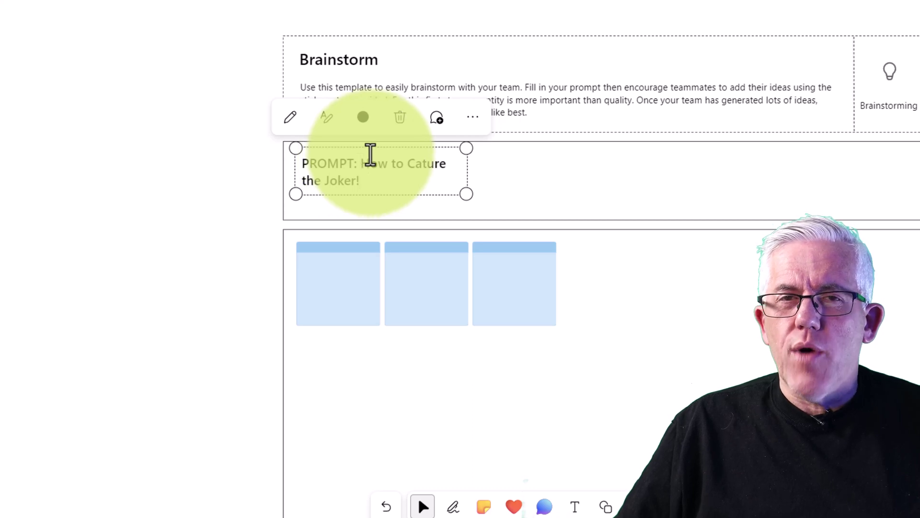
pyautogui.click(486, 173)
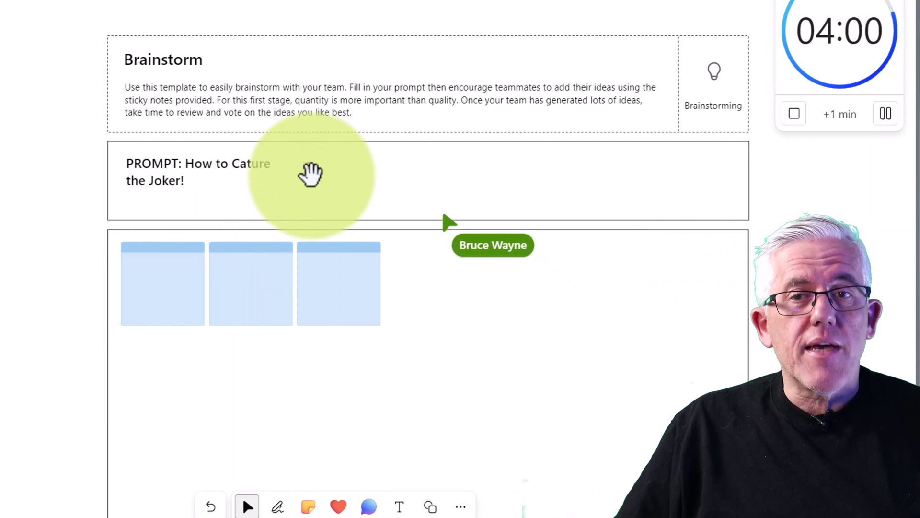
# Step: Reply to the "Good PLan!" comment beside the prompt with a short message thanking its author by first name
pyautogui.scroll(3, 322, 168)
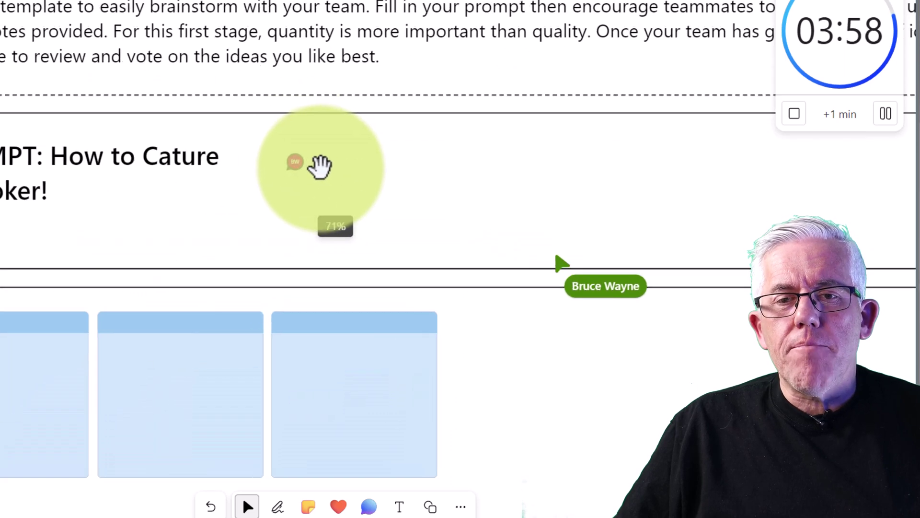
pyautogui.scroll(5, 319, 167)
pyautogui.moveTo(281, 163); pyautogui.dragTo(221, 156)
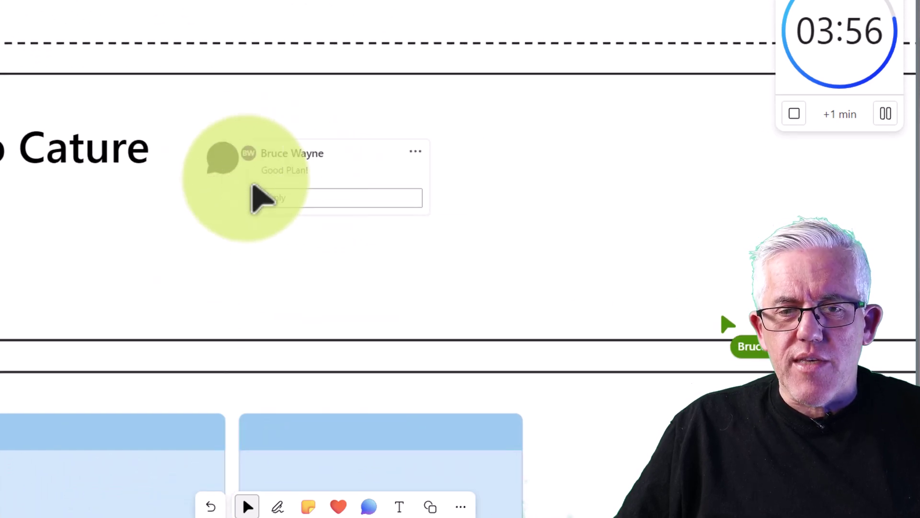
pyautogui.click(300, 198)
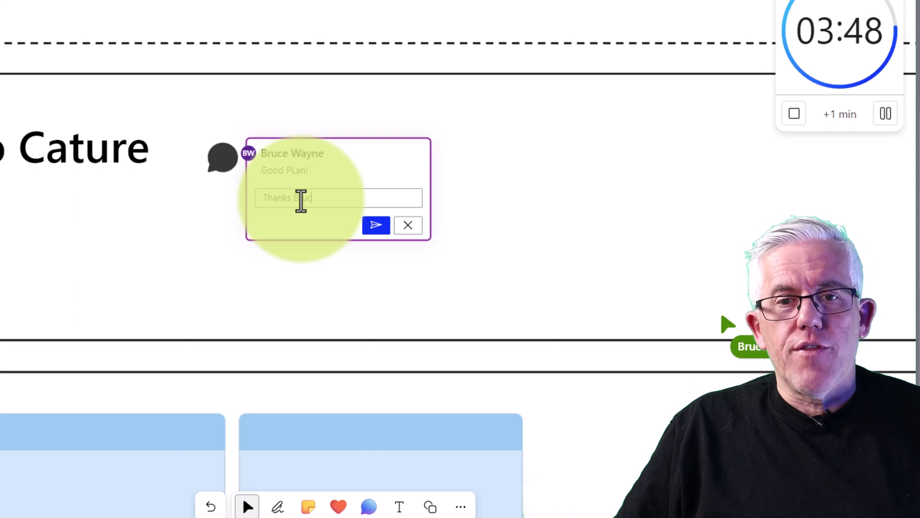
pyautogui.click(376, 225)
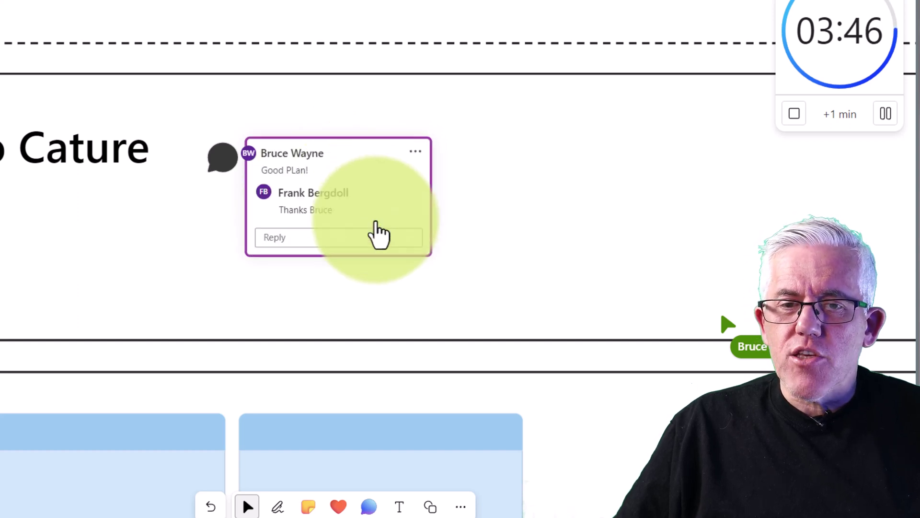
# Step: Close the comment thread beside the prompt and reopen it to review the reply
pyautogui.click(196, 250)
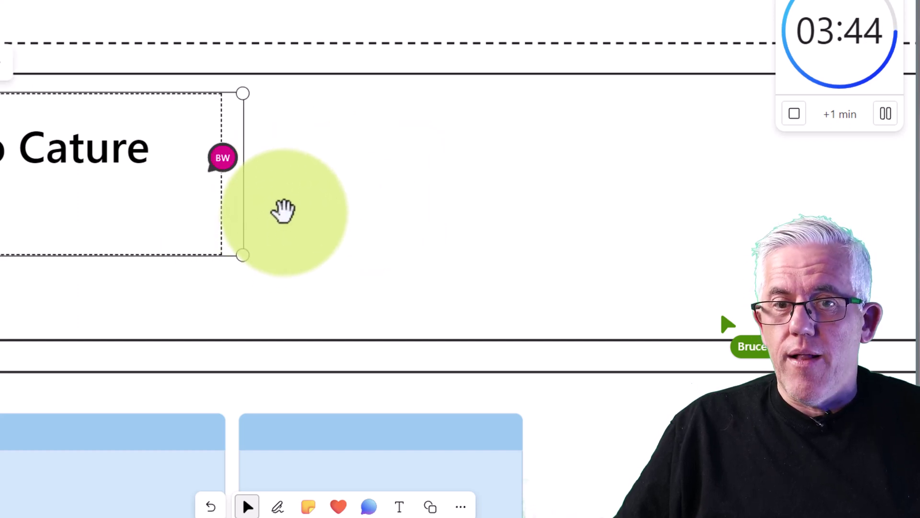
pyautogui.click(287, 222)
pyautogui.click(223, 157)
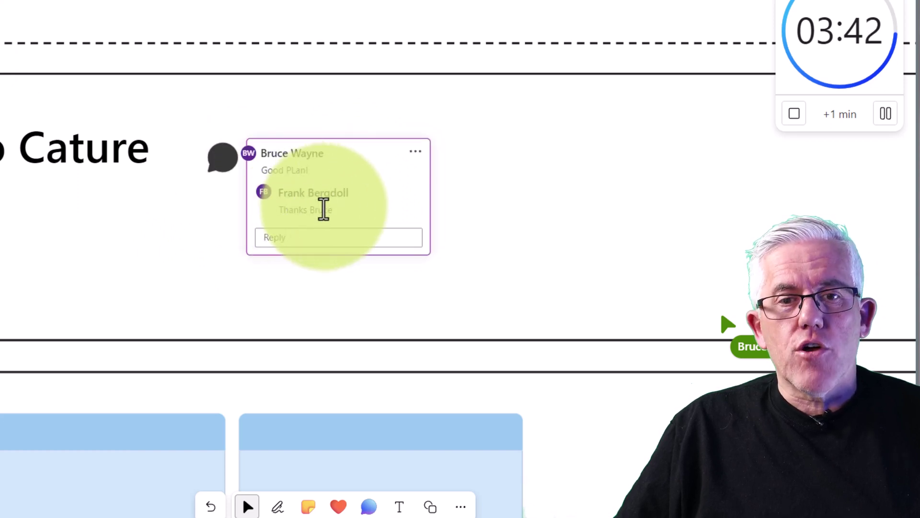
# Step: Close the comment thread and place two green check mark reactions below the prompt text in the Brainstorm template
pyautogui.click(223, 280)
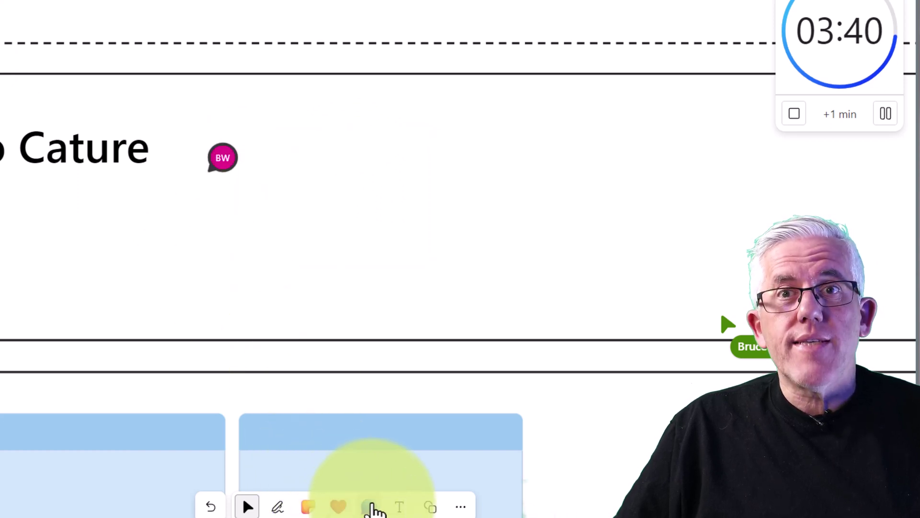
pyautogui.click(340, 509)
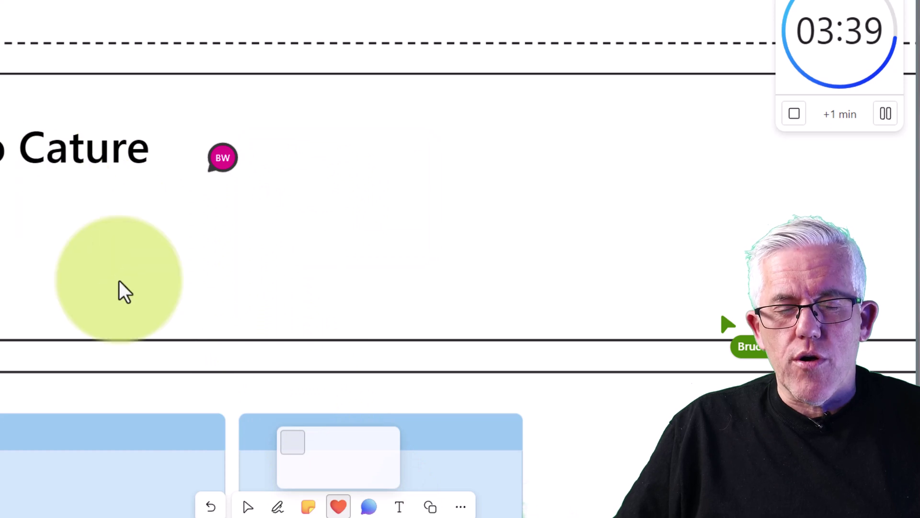
pyautogui.click(354, 439)
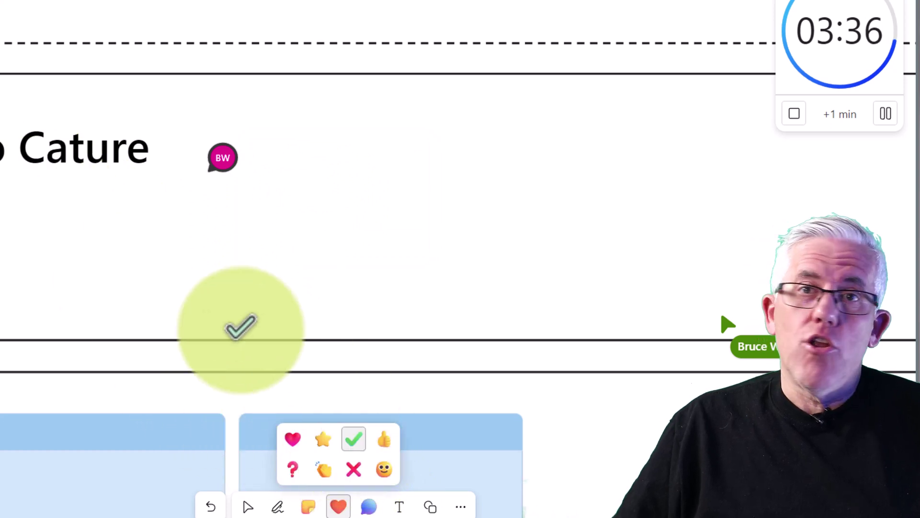
pyautogui.click(63, 213)
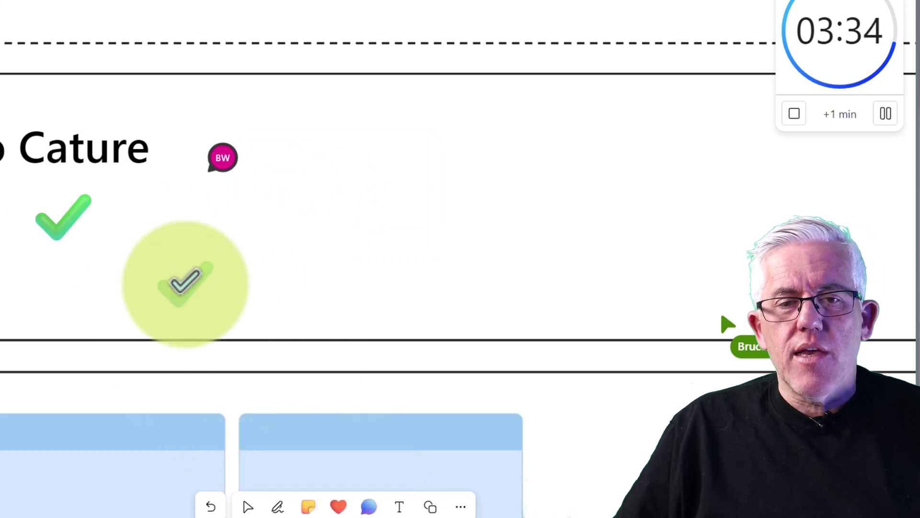
pyautogui.click(185, 282)
pyautogui.scroll(-1, 185, 282)
pyautogui.scroll(-5, 285, 236)
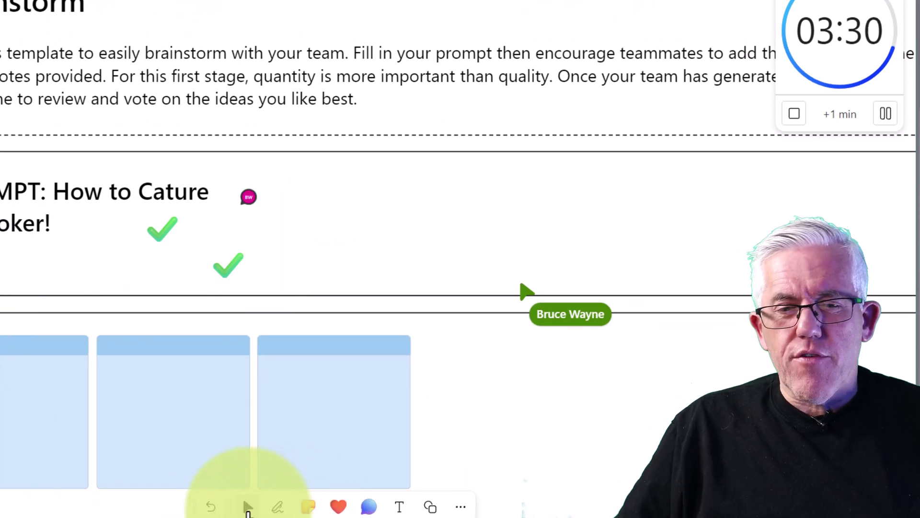
pyautogui.click(247, 506)
# Step: Look over the Brainstorm template's description, prompt box and sticky note area
pyautogui.moveTo(5, 378); pyautogui.dragTo(425, 318)
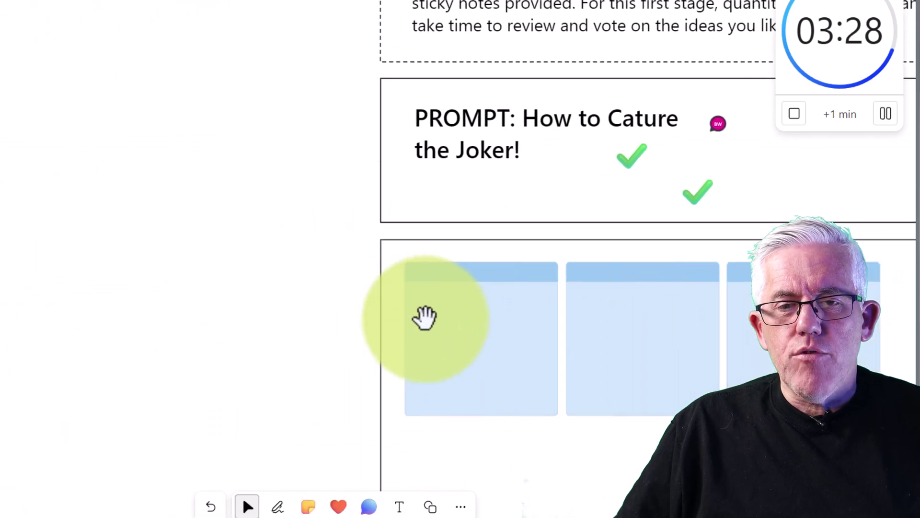
pyautogui.moveTo(310, 308); pyautogui.dragTo(0, 320)
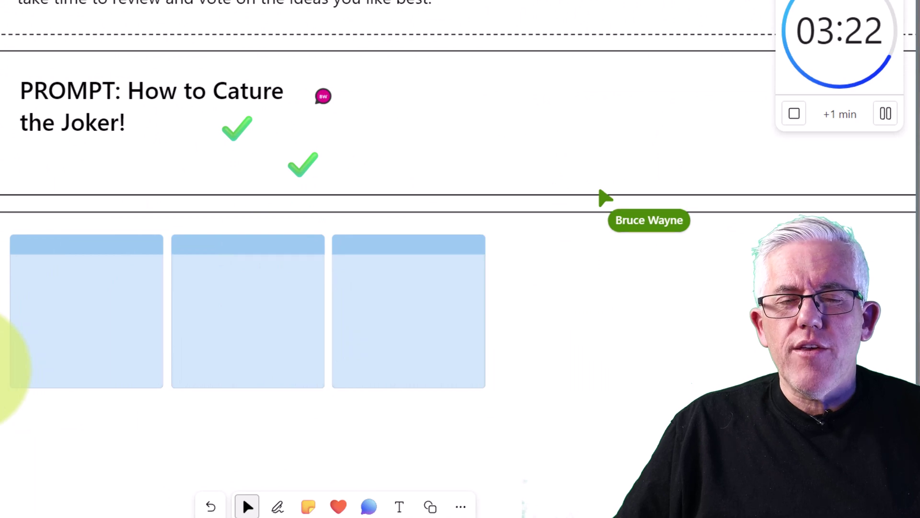
pyautogui.moveTo(0, 287); pyautogui.dragTo(0, 466)
pyautogui.moveTo(221, 372); pyautogui.dragTo(74, 359)
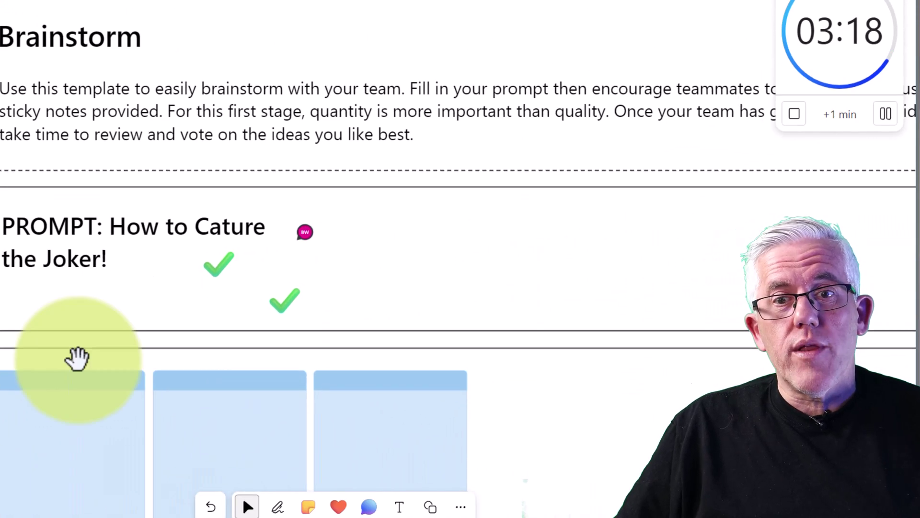
pyautogui.moveTo(748, 59); pyautogui.dragTo(353, 120)
pyautogui.scroll(-5, 187, 322)
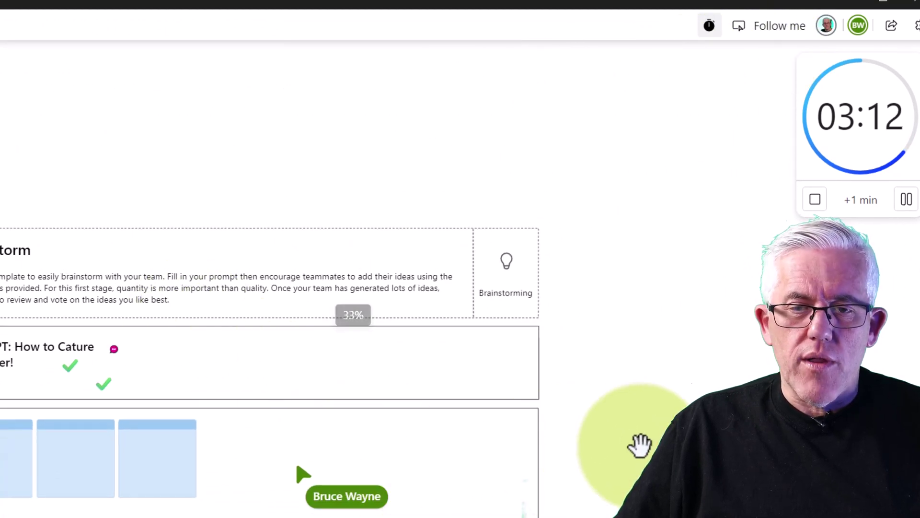
pyautogui.scroll(-5, 638, 444)
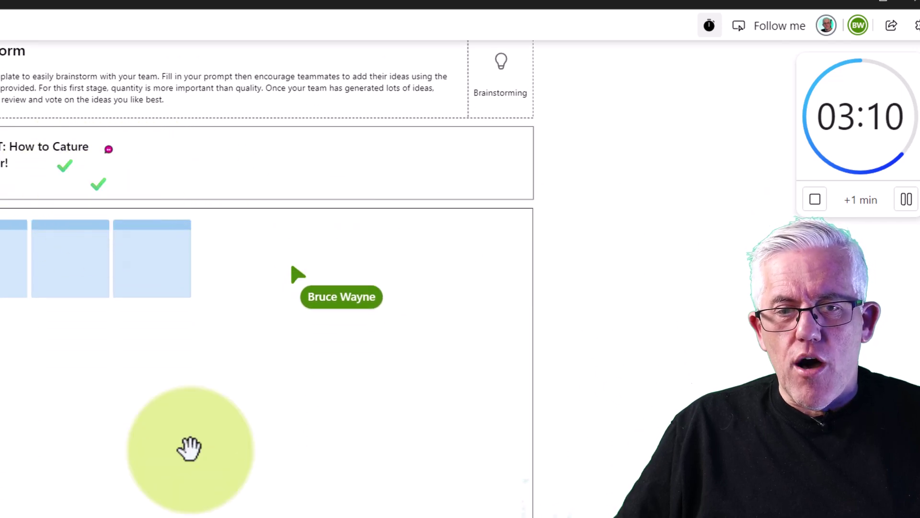